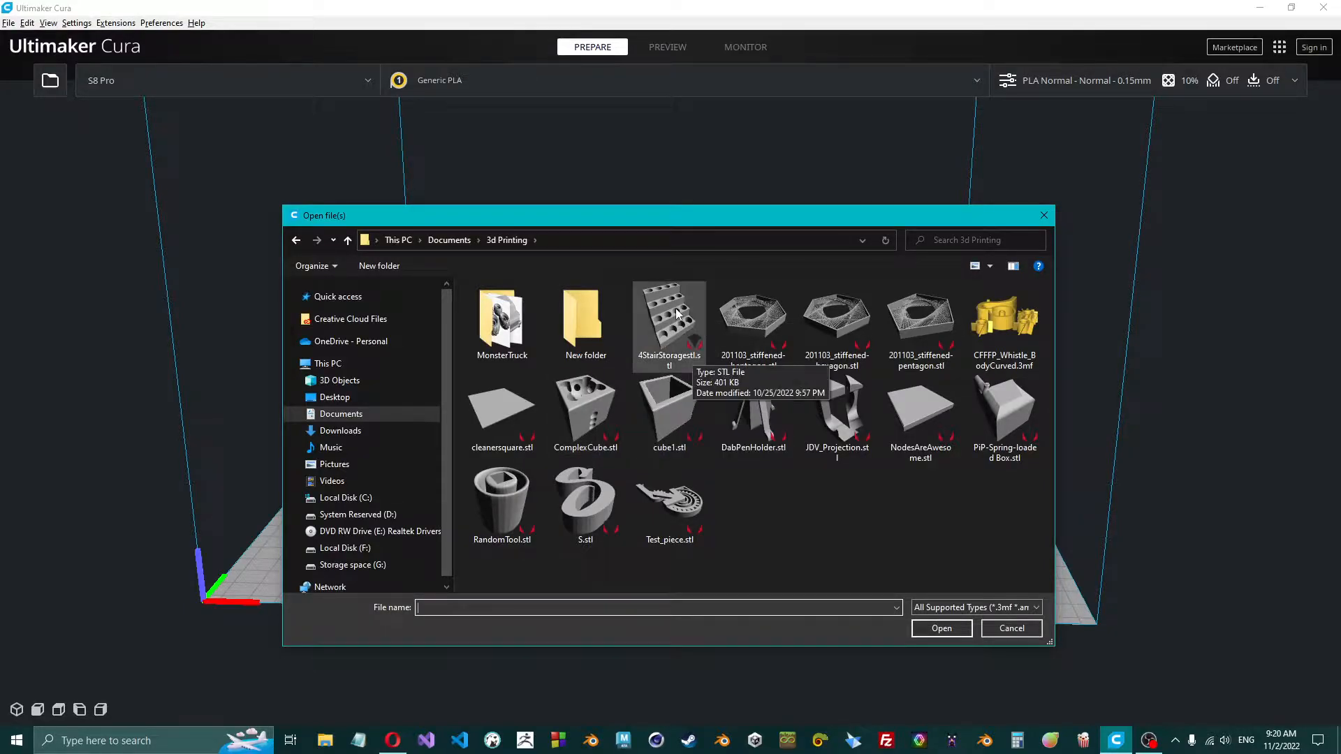
Open the 4StairStoragestl.stl model from the 3d Printing folder onto the build plate.
{"action": "left_click", "coordinate": [676, 312]}
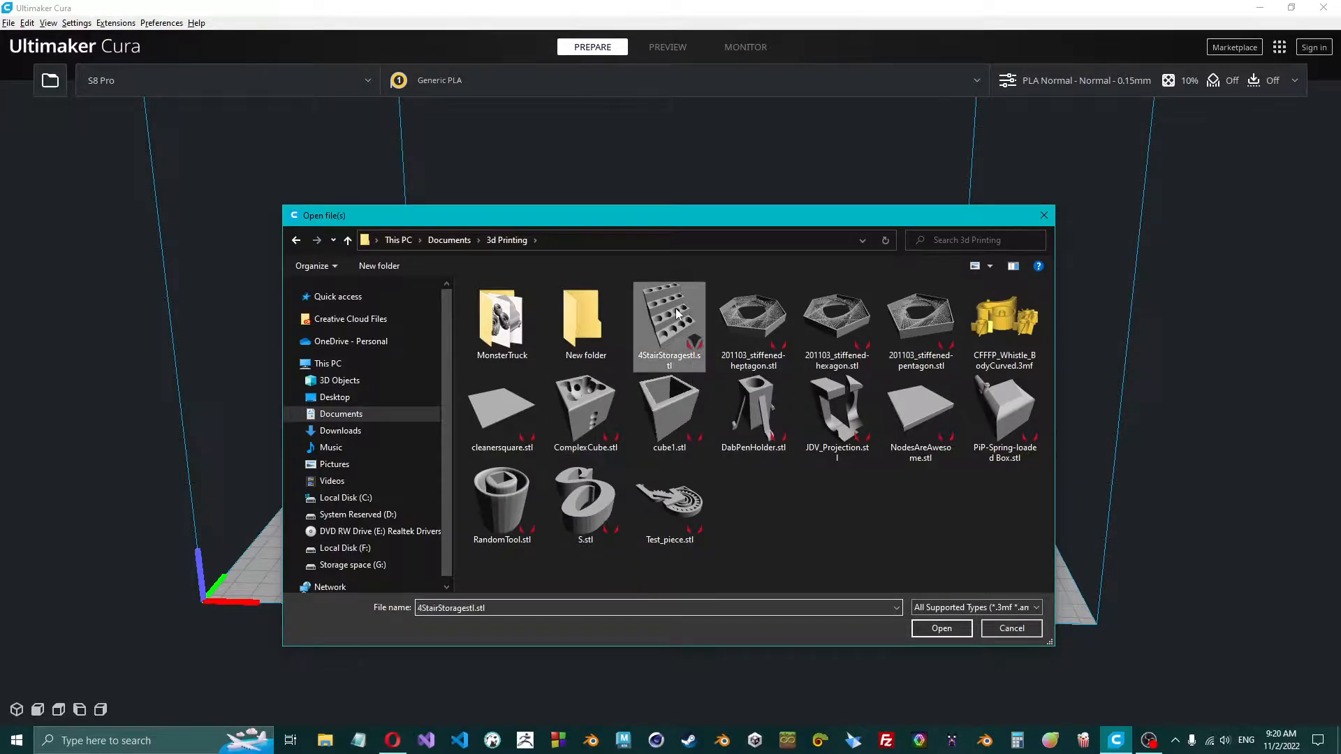
{"action": "left_click", "coordinate": [970, 630]}
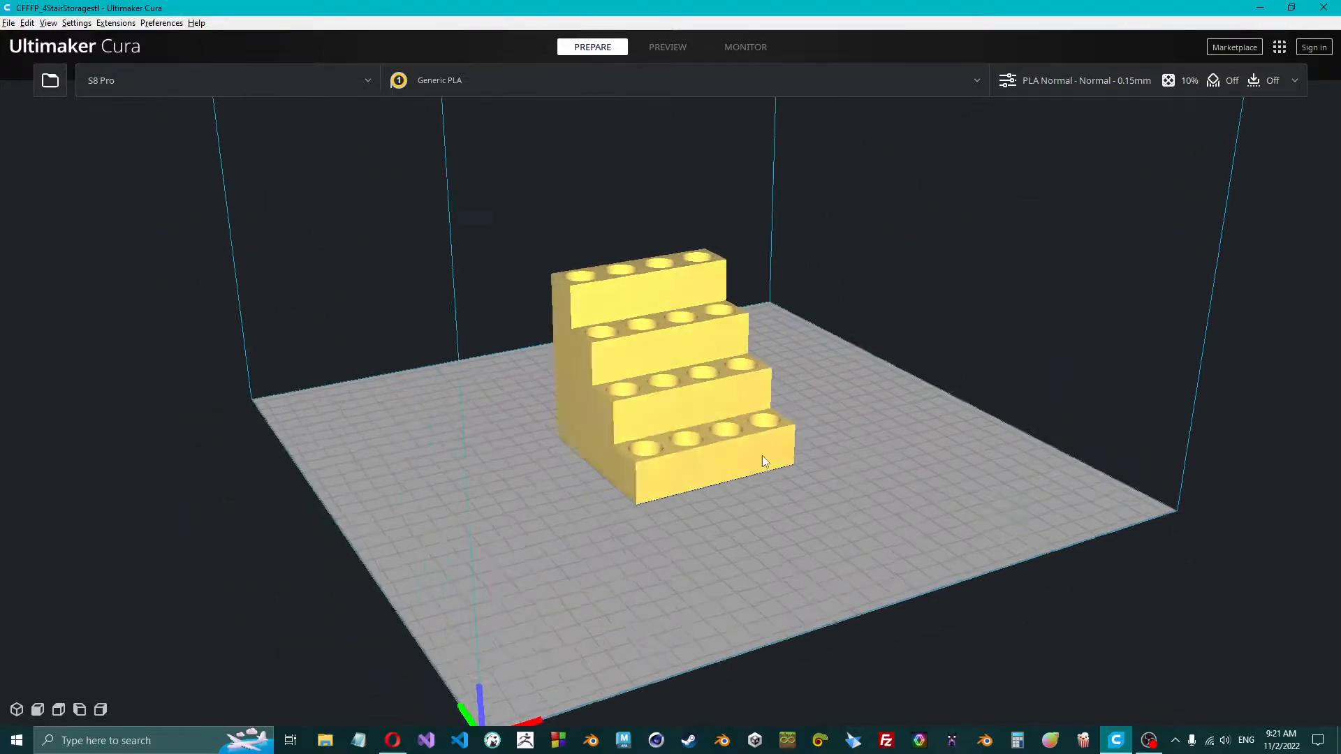
{"action": "right_click_drag", "start_coordinate": [761, 456], "coordinate": [499, 309]}
Check which preset printers are available for the stair storage model.
{"action": "left_click", "coordinate": [156, 87]}
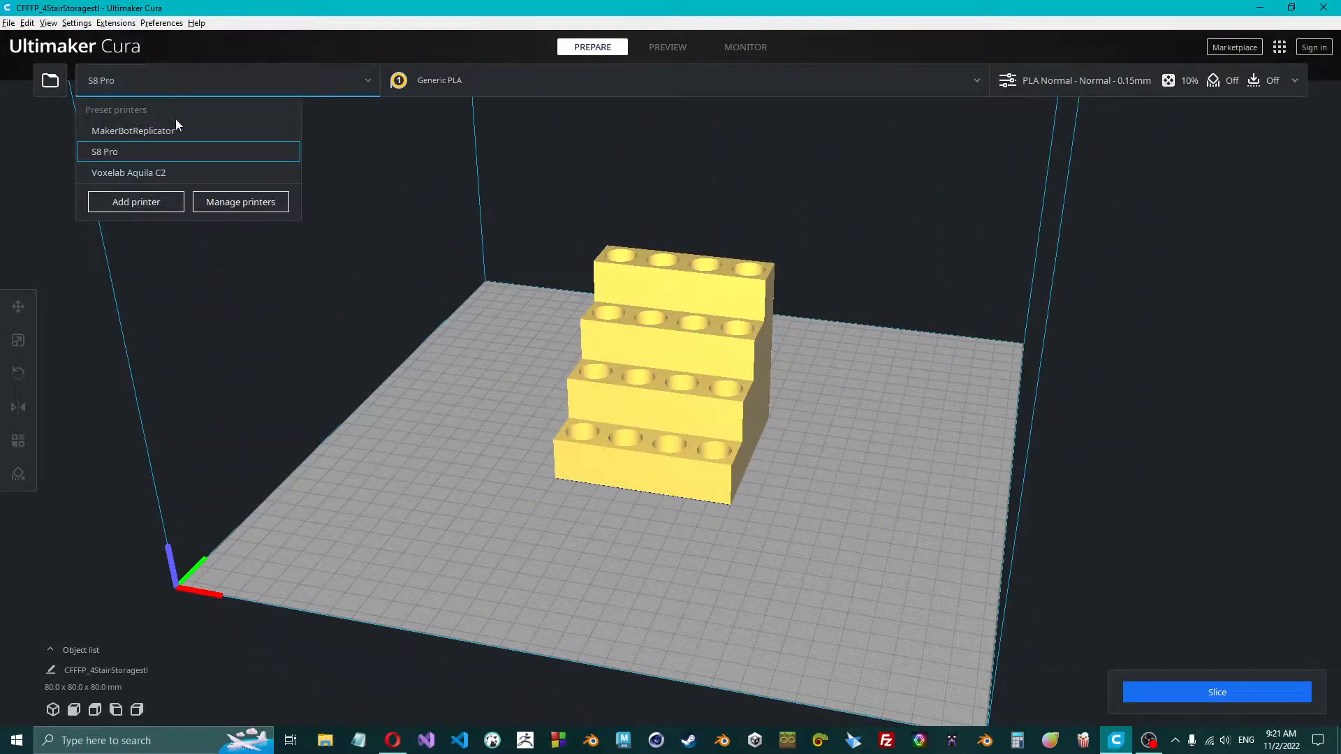
{"action": "left_click", "coordinate": [203, 172]}
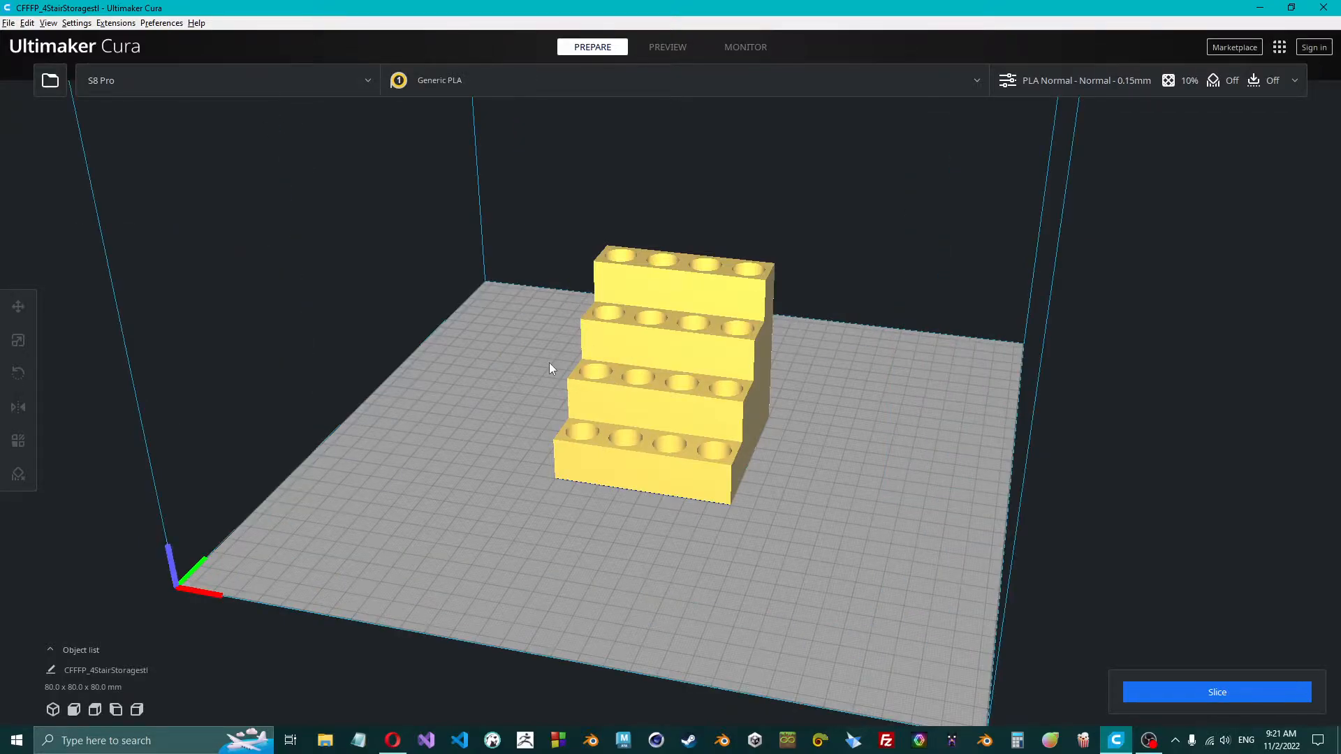
{"action": "right_click_drag", "start_coordinate": [549, 362], "coordinate": [621, 412]}
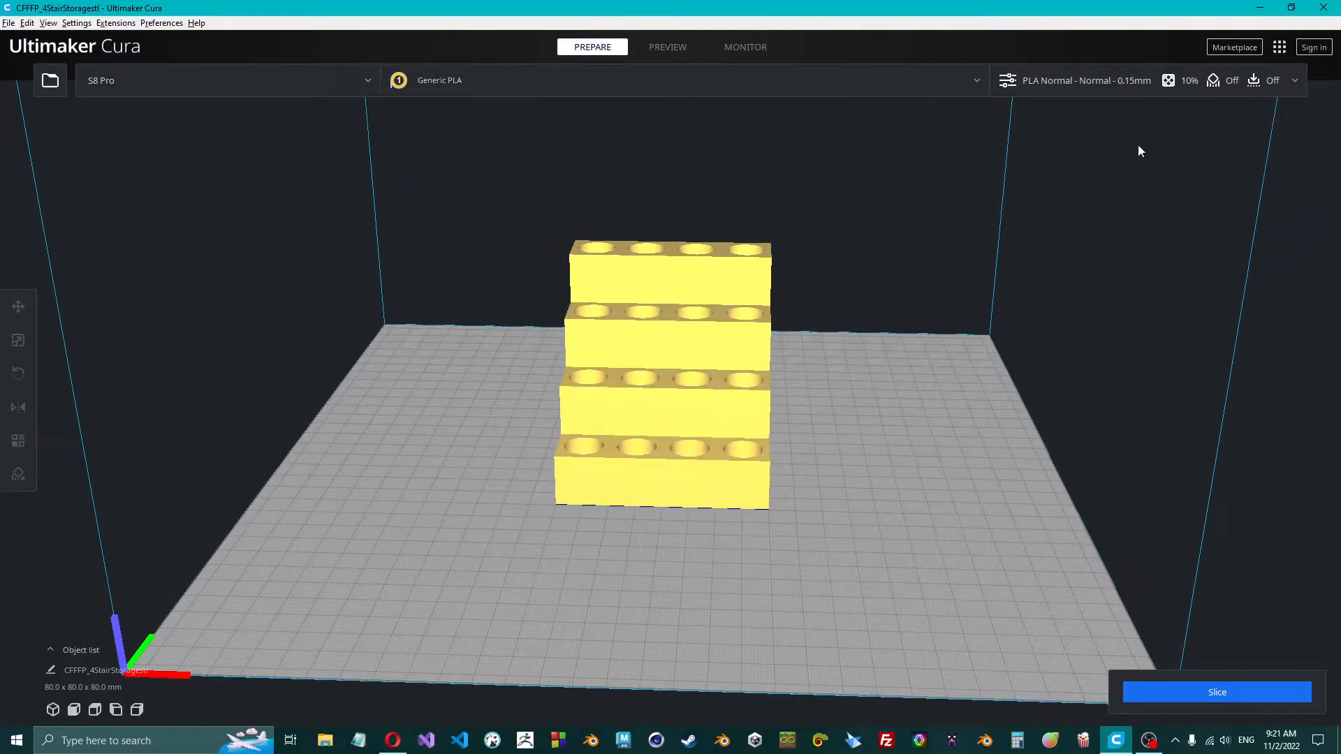
Open the print settings and limit the visible settings to the Basic set.
{"action": "left_click", "coordinate": [1096, 77]}
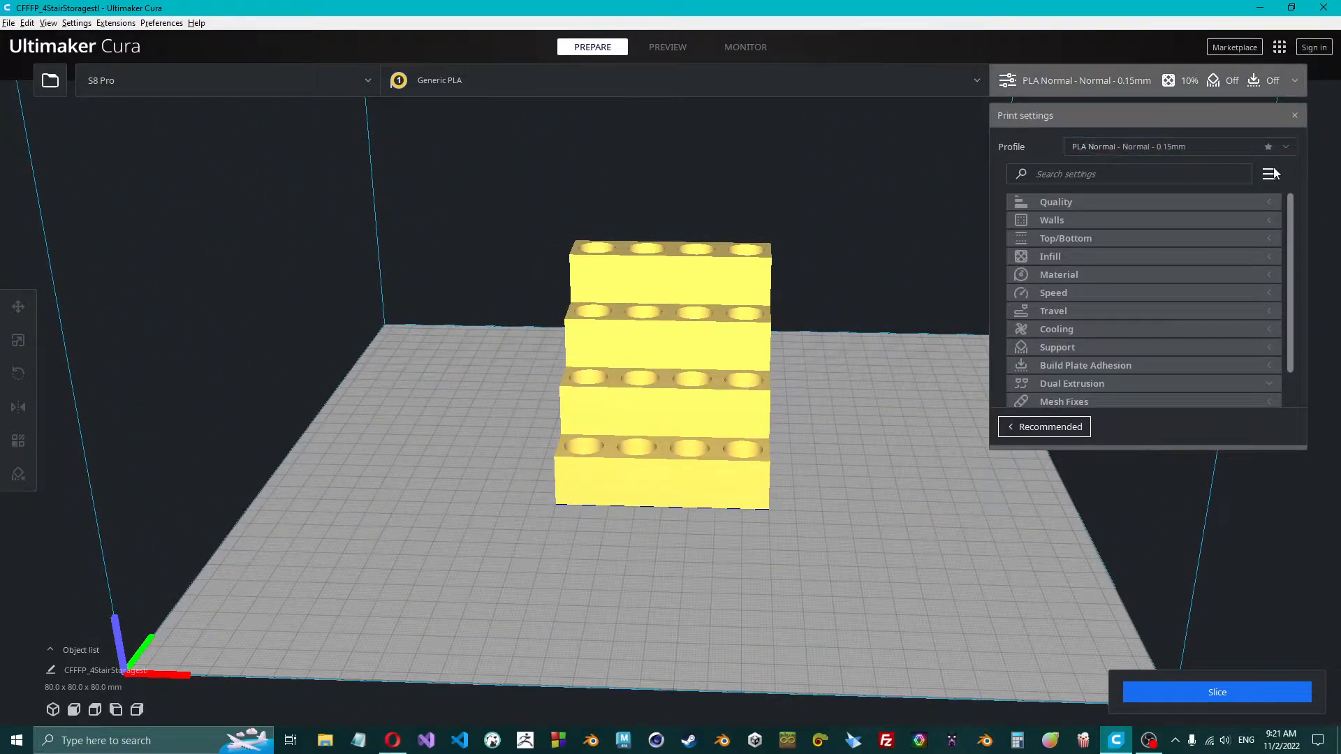
{"action": "scroll", "coordinate": [1088, 232], "scroll_direction": "down", "scroll_amount": 2}
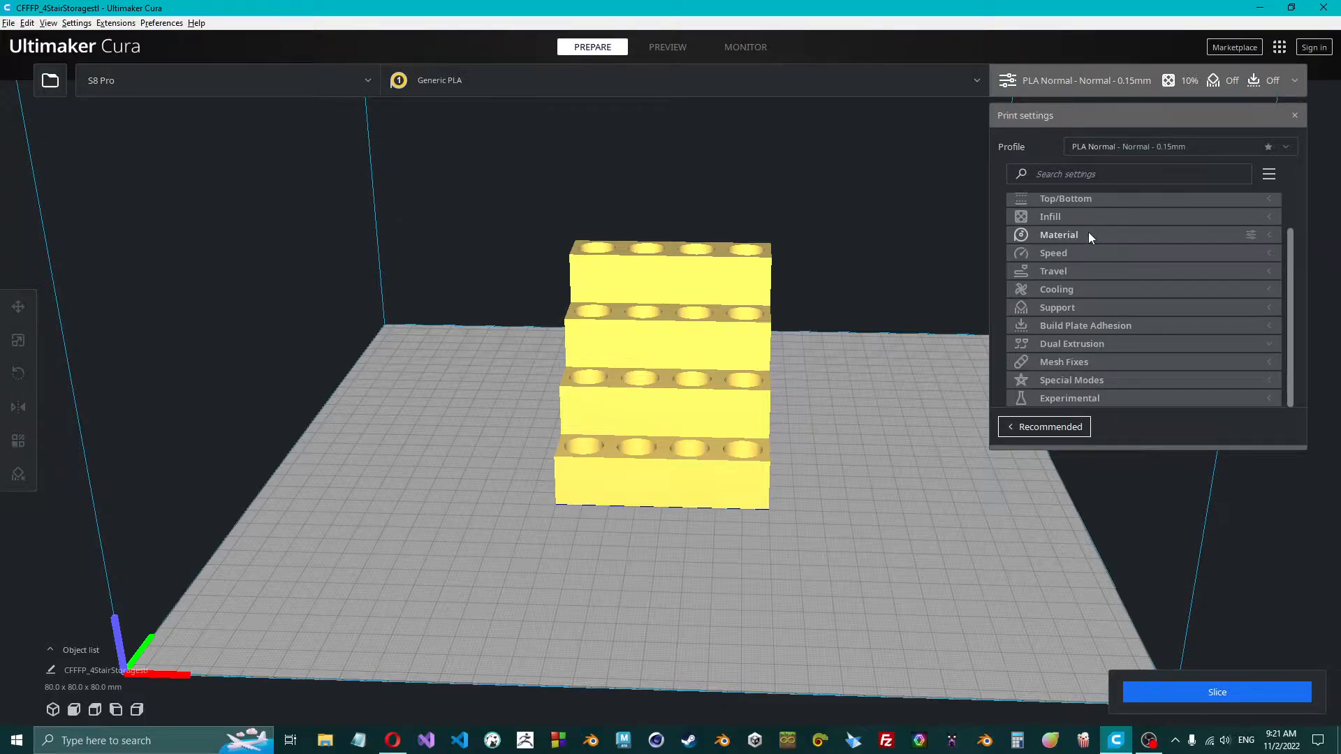
{"action": "scroll", "coordinate": [1089, 389], "scroll_direction": "up", "scroll_amount": 2}
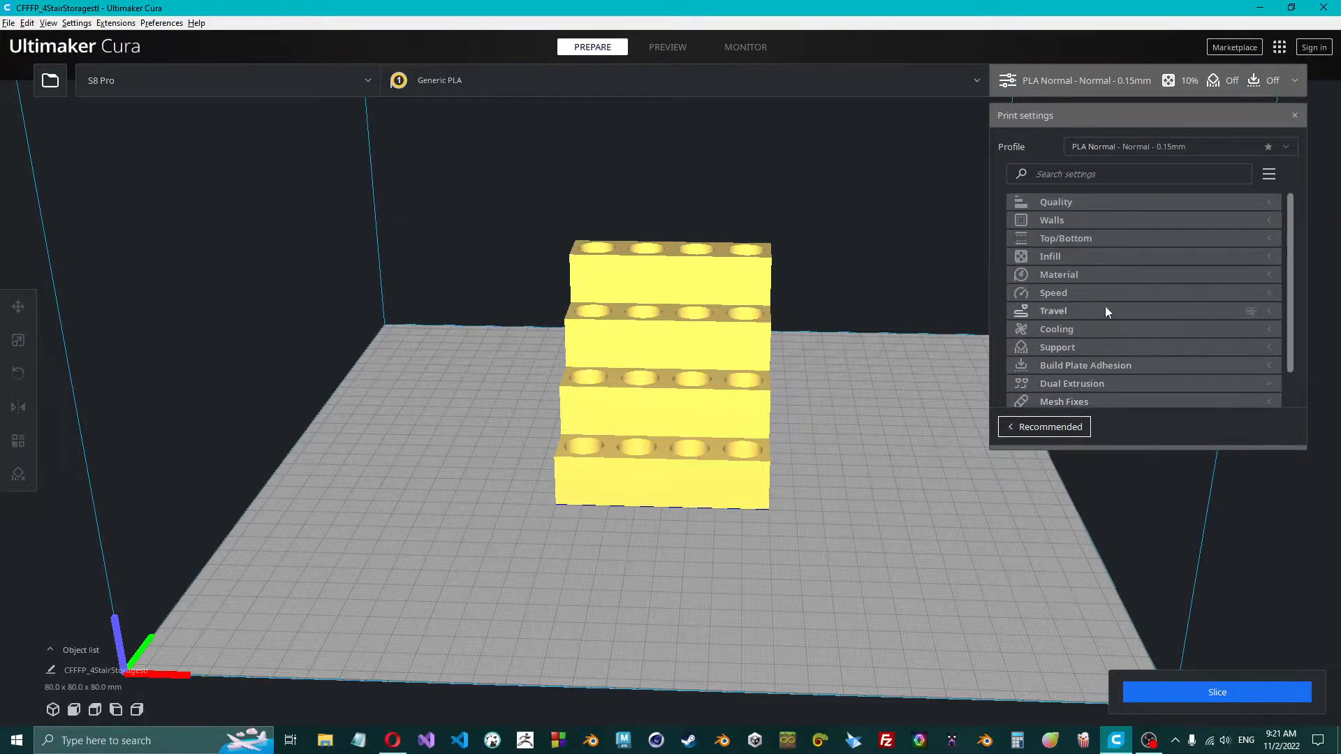
{"action": "left_click", "coordinate": [1270, 176]}
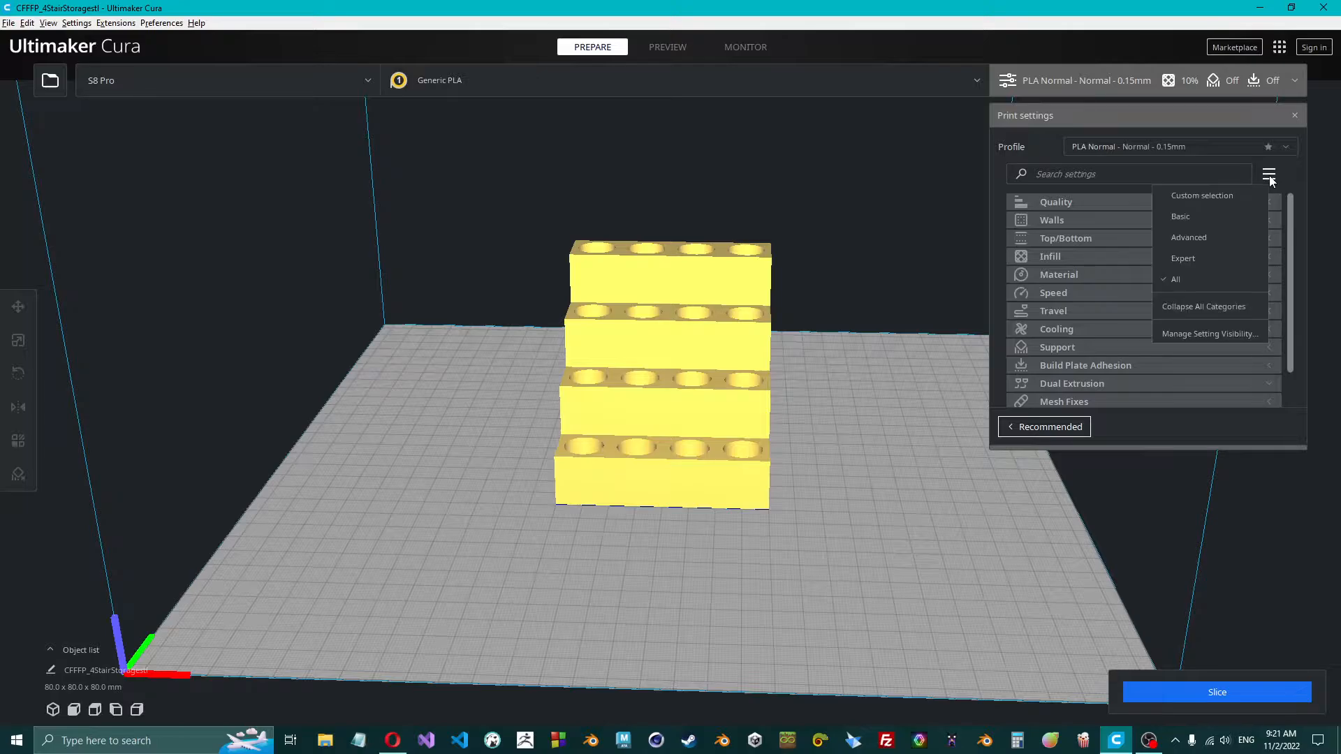
{"action": "left_click", "coordinate": [1193, 212]}
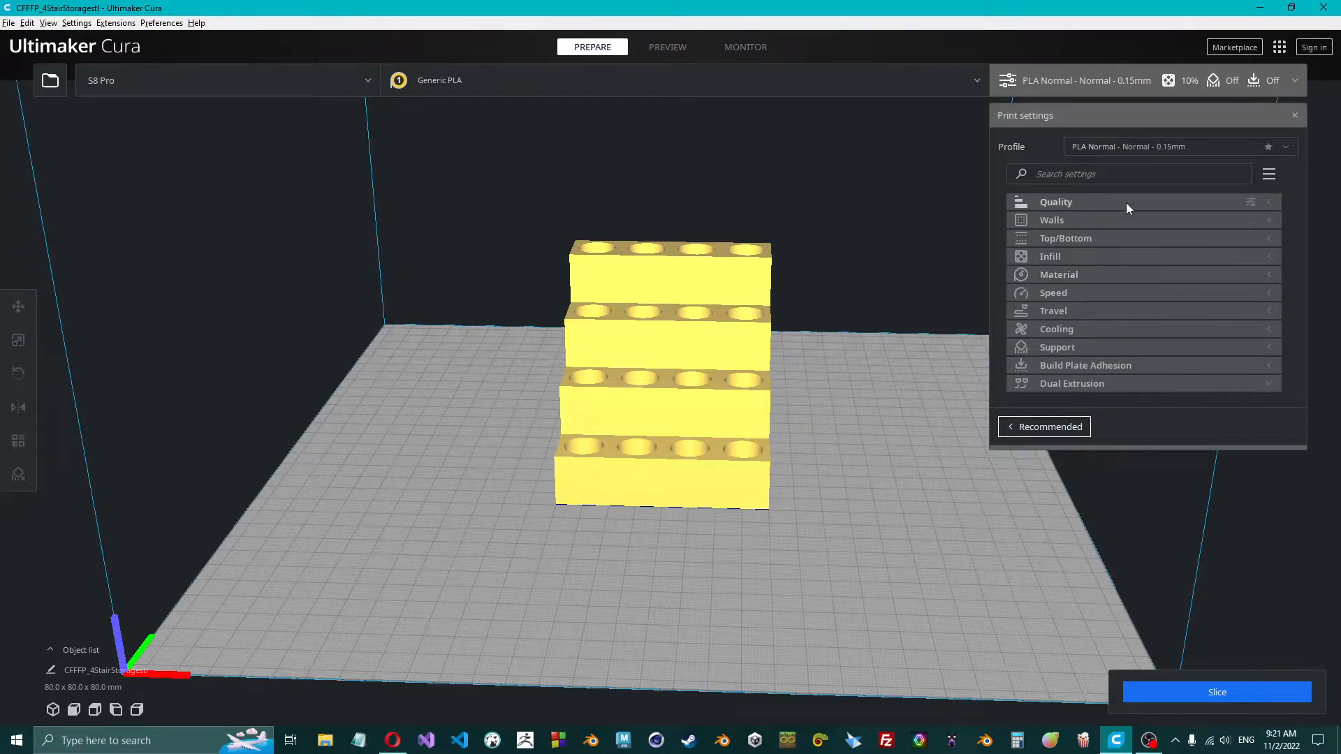
Examine the basic Quality, Walls, Top/Bottom and Infill settings, including the available infill patterns.
{"action": "left_click", "coordinate": [1105, 203]}
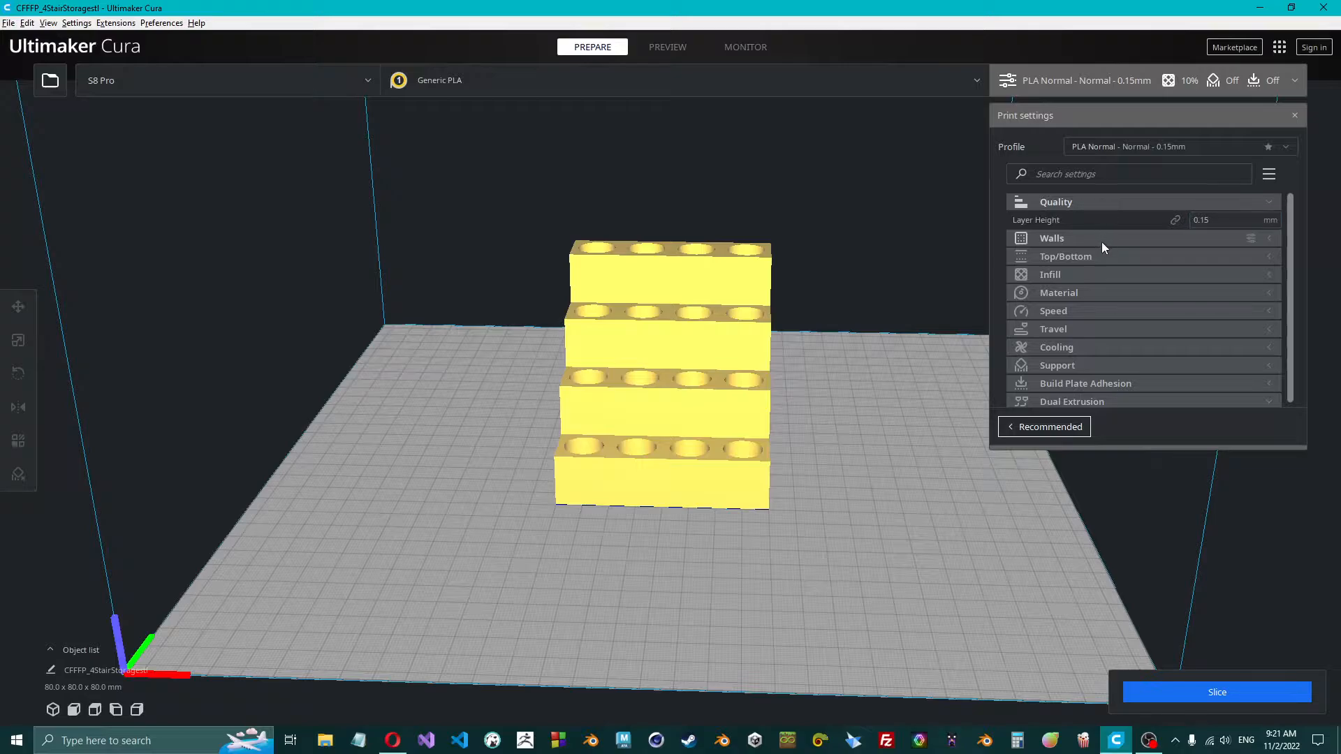
{"action": "left_click", "coordinate": [1087, 204]}
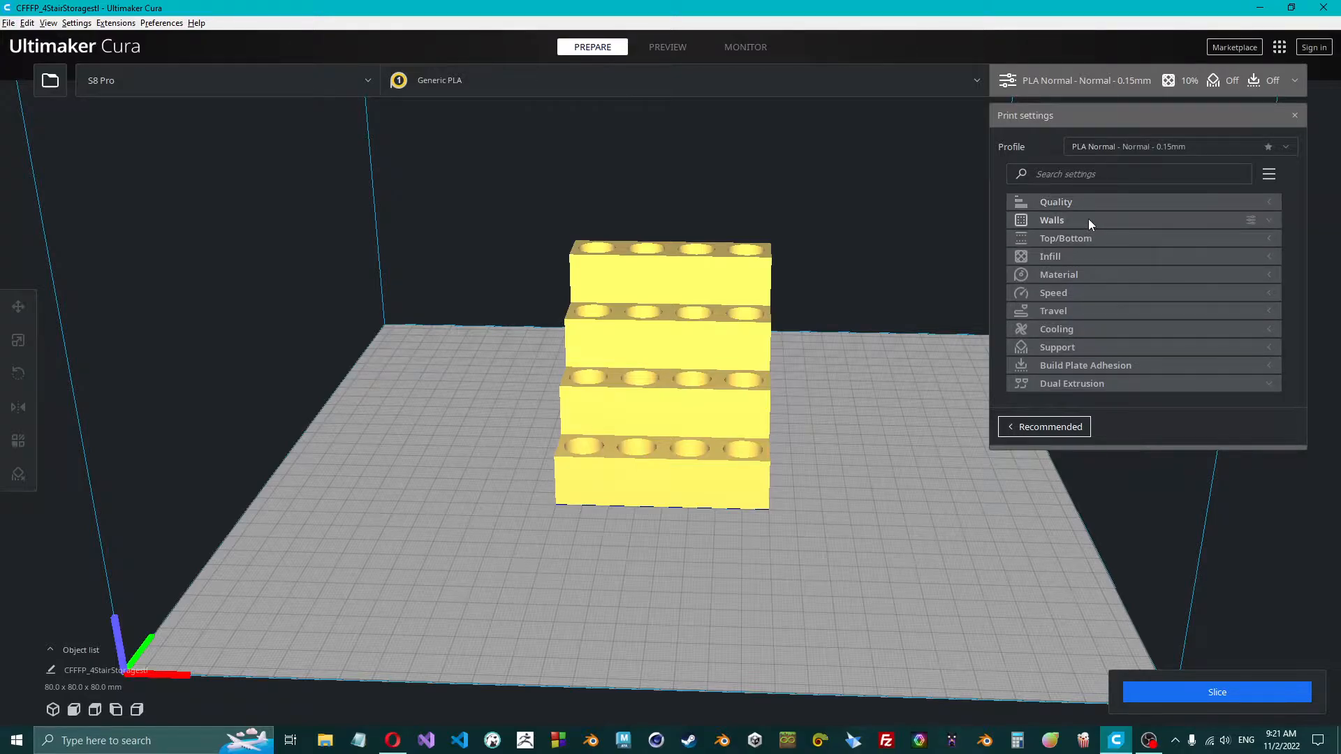
{"action": "left_click", "coordinate": [1088, 220]}
{"action": "left_click", "coordinate": [1091, 221]}
{"action": "left_click", "coordinate": [1091, 240]}
{"action": "left_click", "coordinate": [1088, 239]}
{"action": "left_click", "coordinate": [1091, 258]}
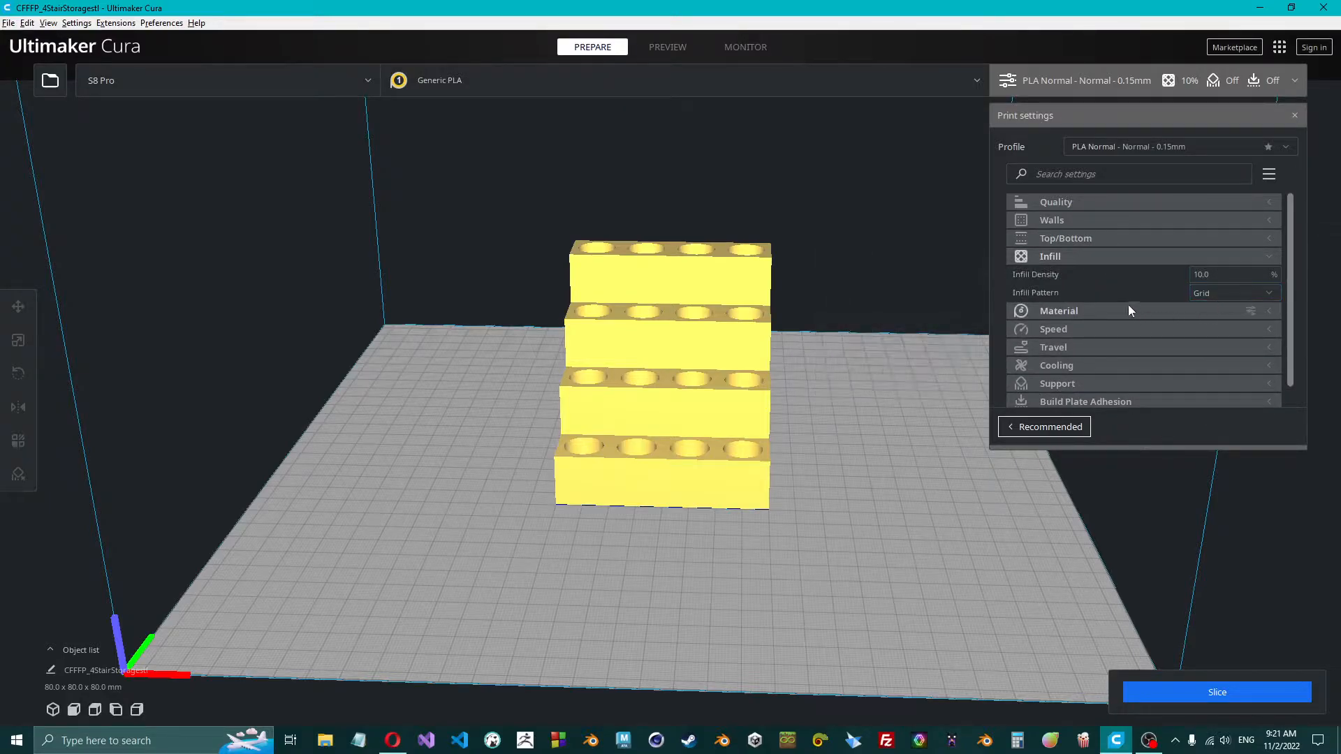
{"action": "left_click", "coordinate": [1250, 293]}
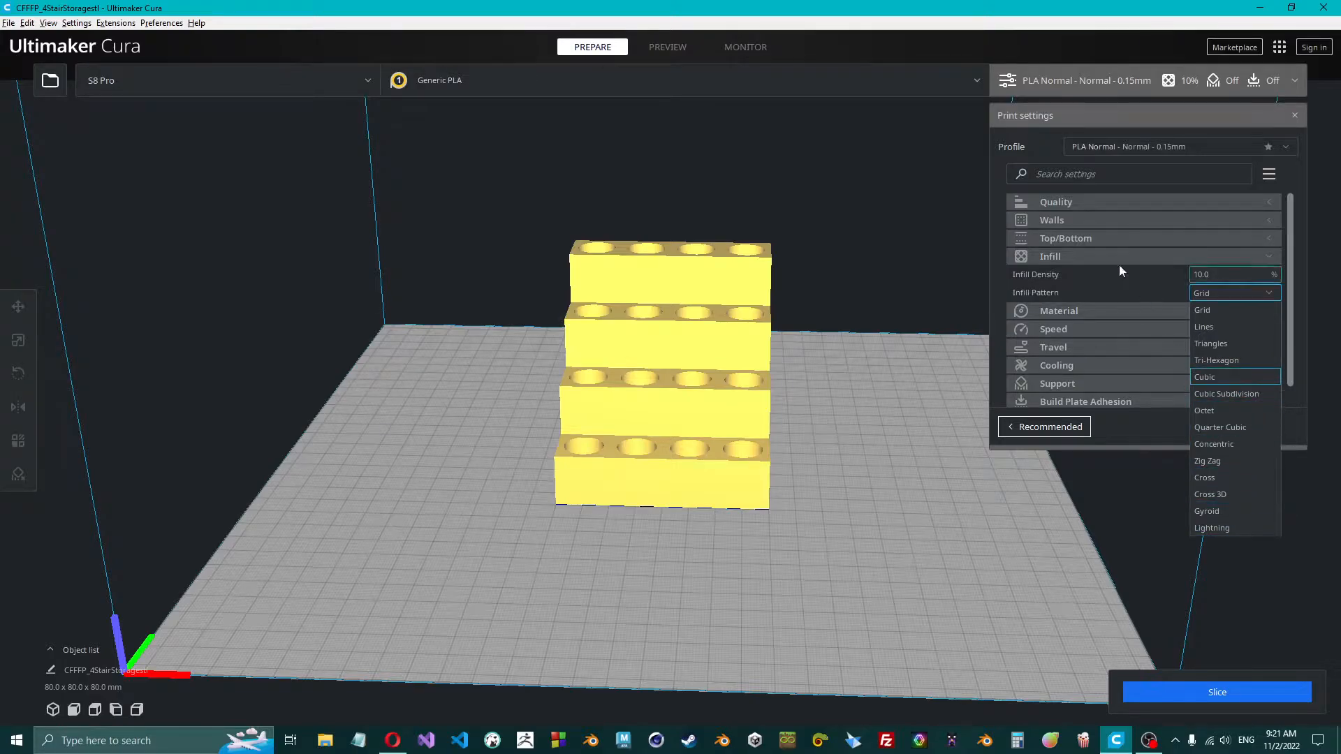
{"action": "left_click", "coordinate": [1174, 287]}
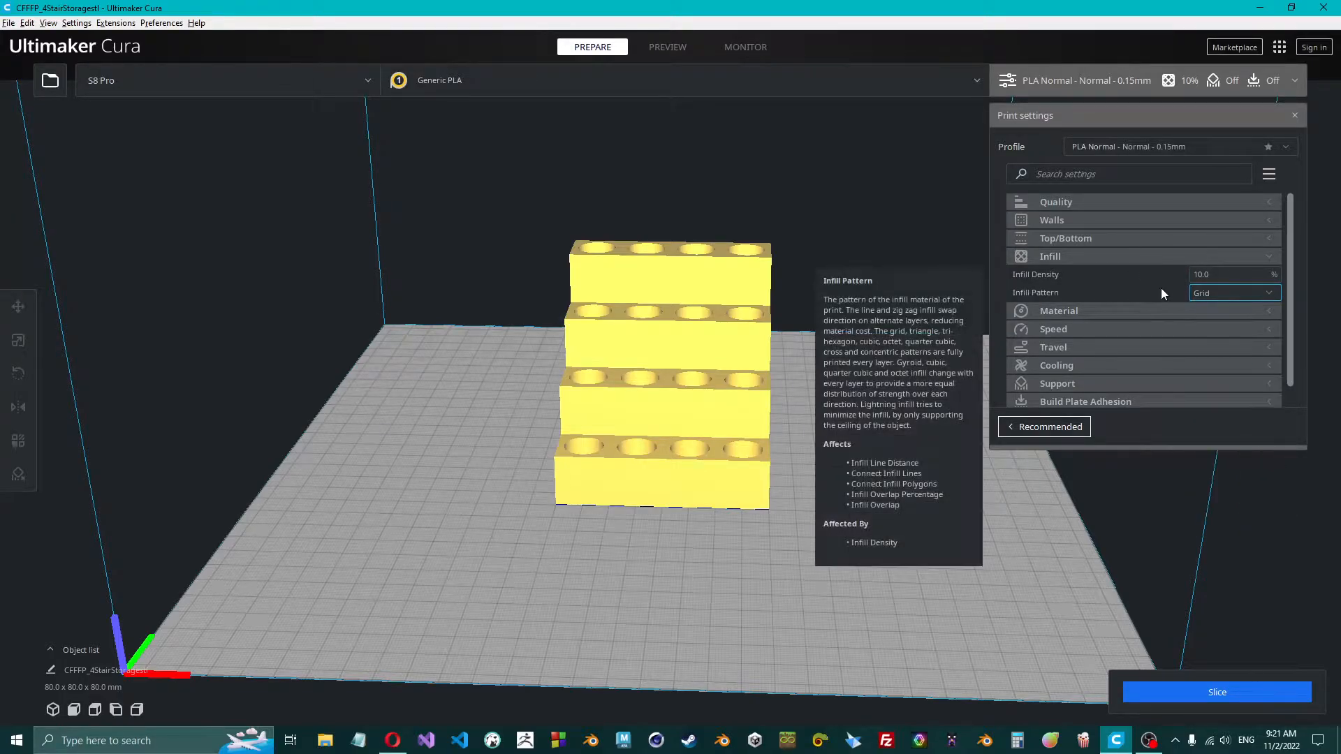
{"action": "left_click", "coordinate": [1094, 257]}
Make all print settings visible and expand the Quality category.
{"action": "left_click", "coordinate": [1269, 174]}
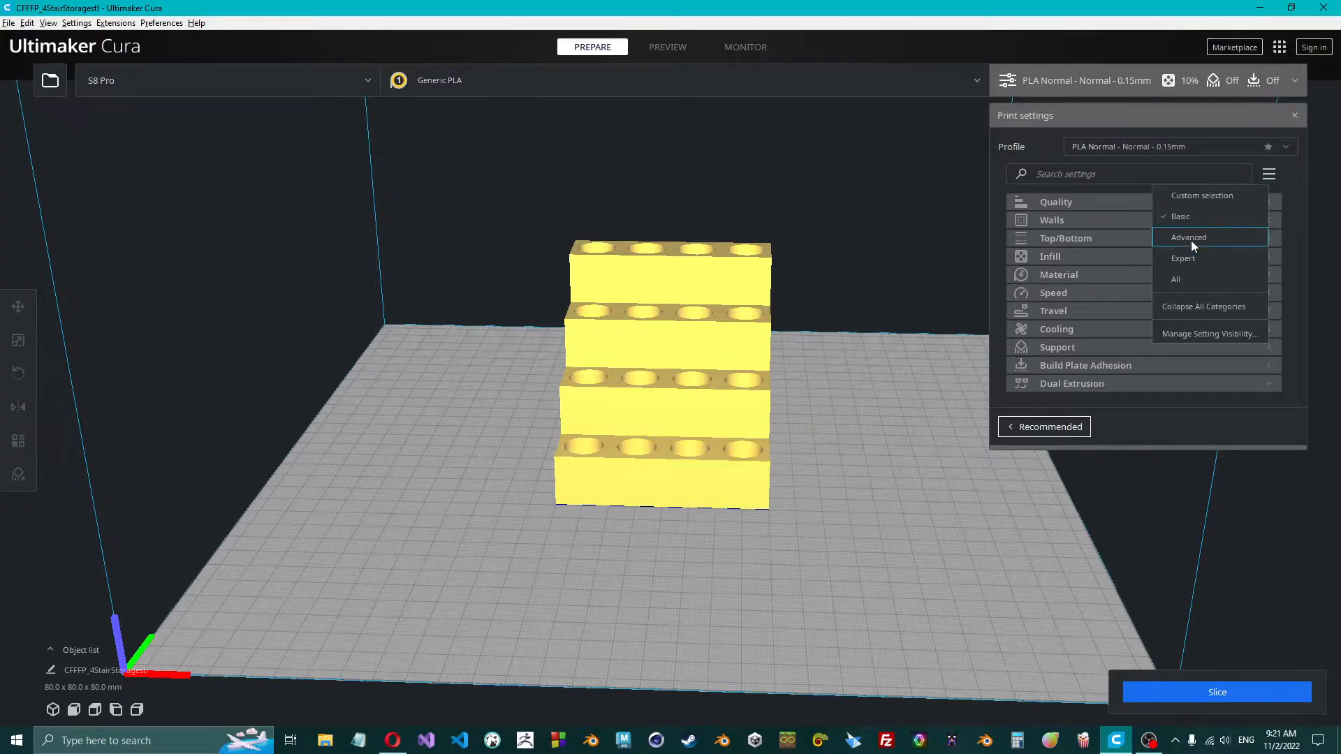
{"action": "left_click", "coordinate": [1179, 280]}
{"action": "scroll", "coordinate": [1123, 315], "scroll_direction": "down", "scroll_amount": 1}
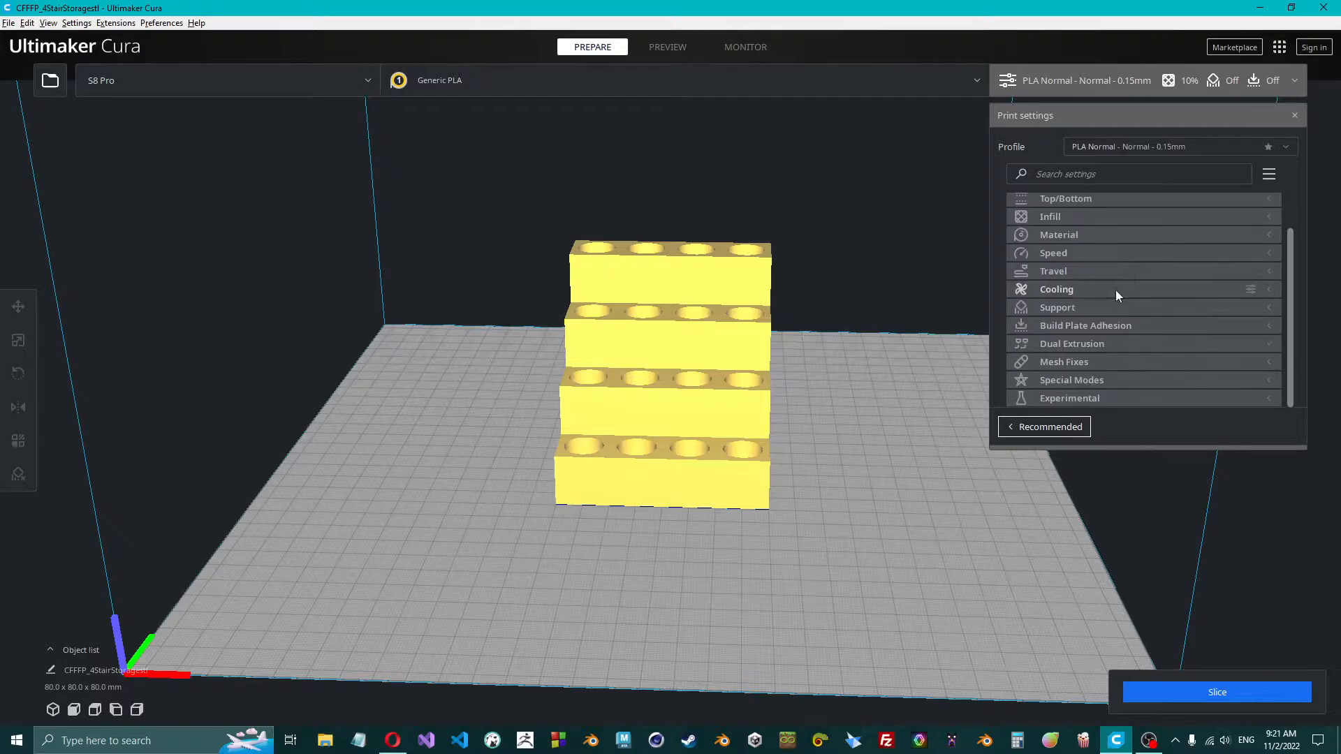
{"action": "scroll", "coordinate": [1135, 304], "scroll_direction": "up", "scroll_amount": 1}
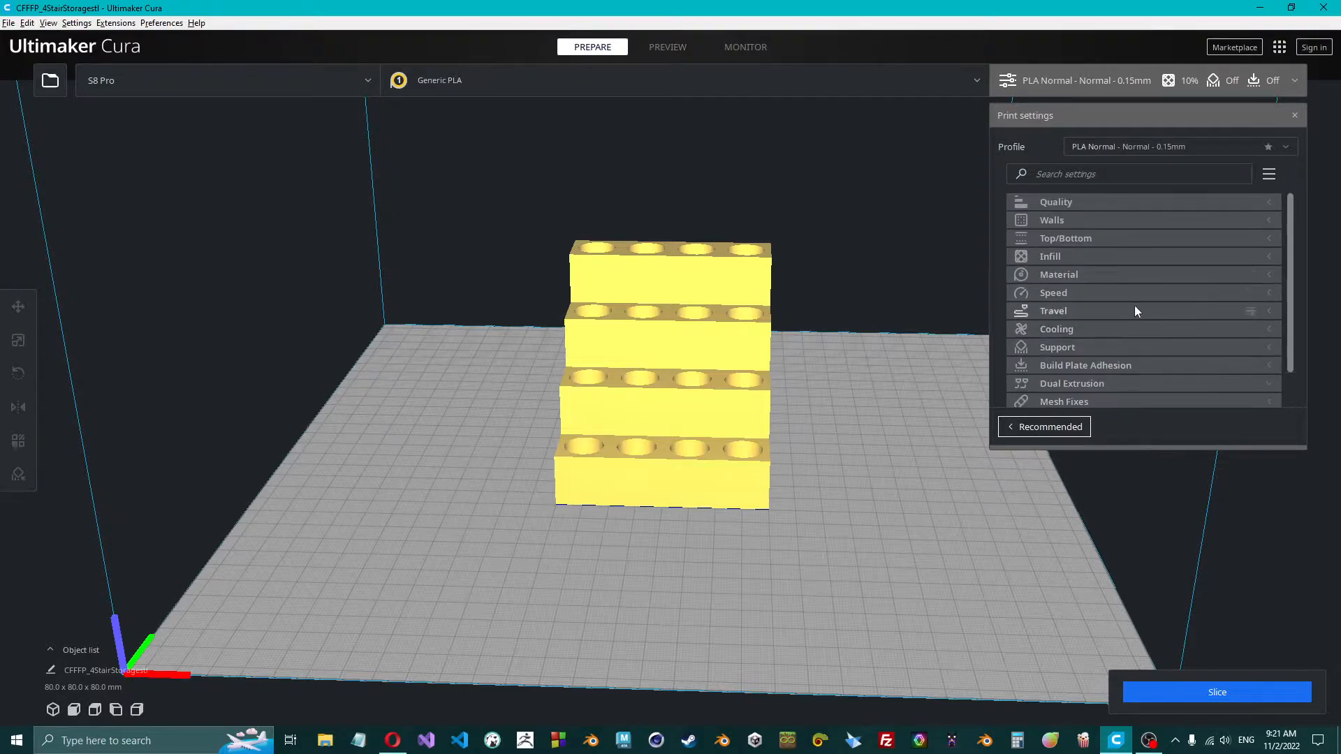
{"action": "left_click", "coordinate": [1098, 203]}
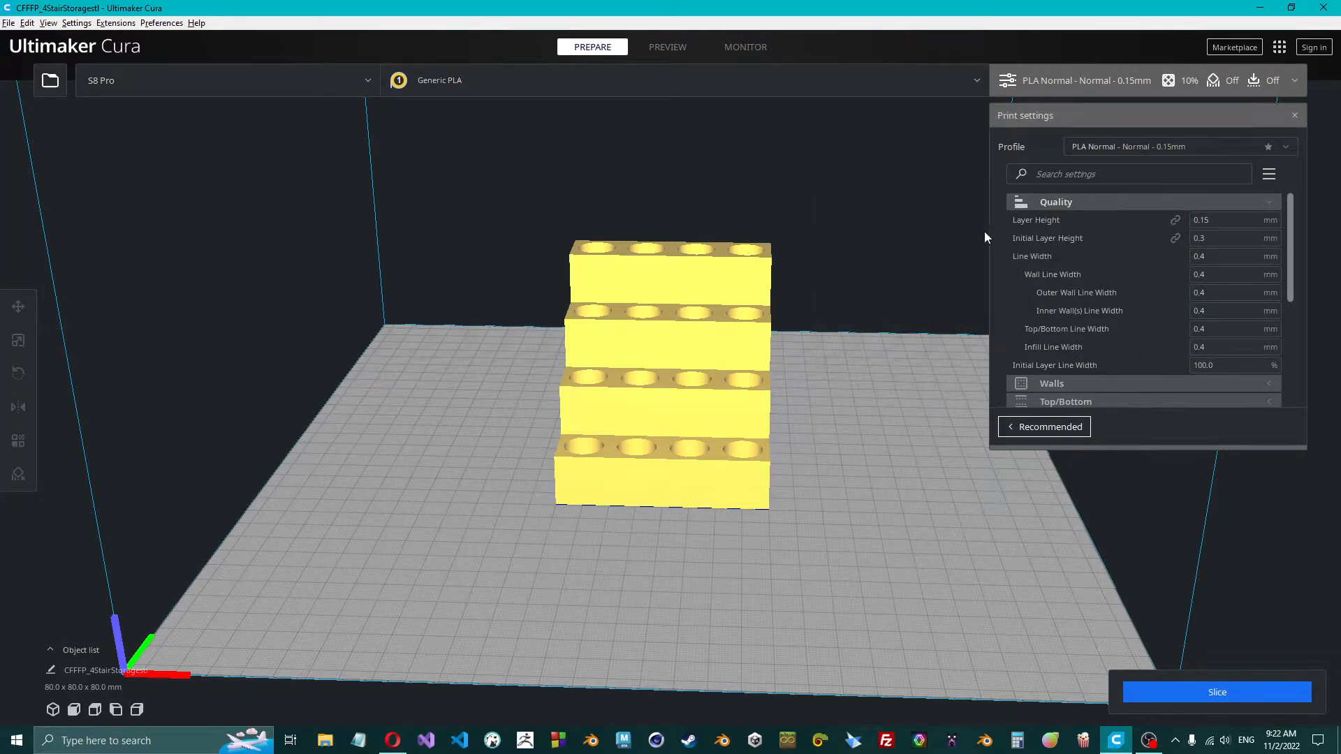
Inspect the stair model's steps and holes from several sides and review the preset printer list.
{"action": "right_click_drag", "start_coordinate": [853, 332], "coordinate": [600, 321]}
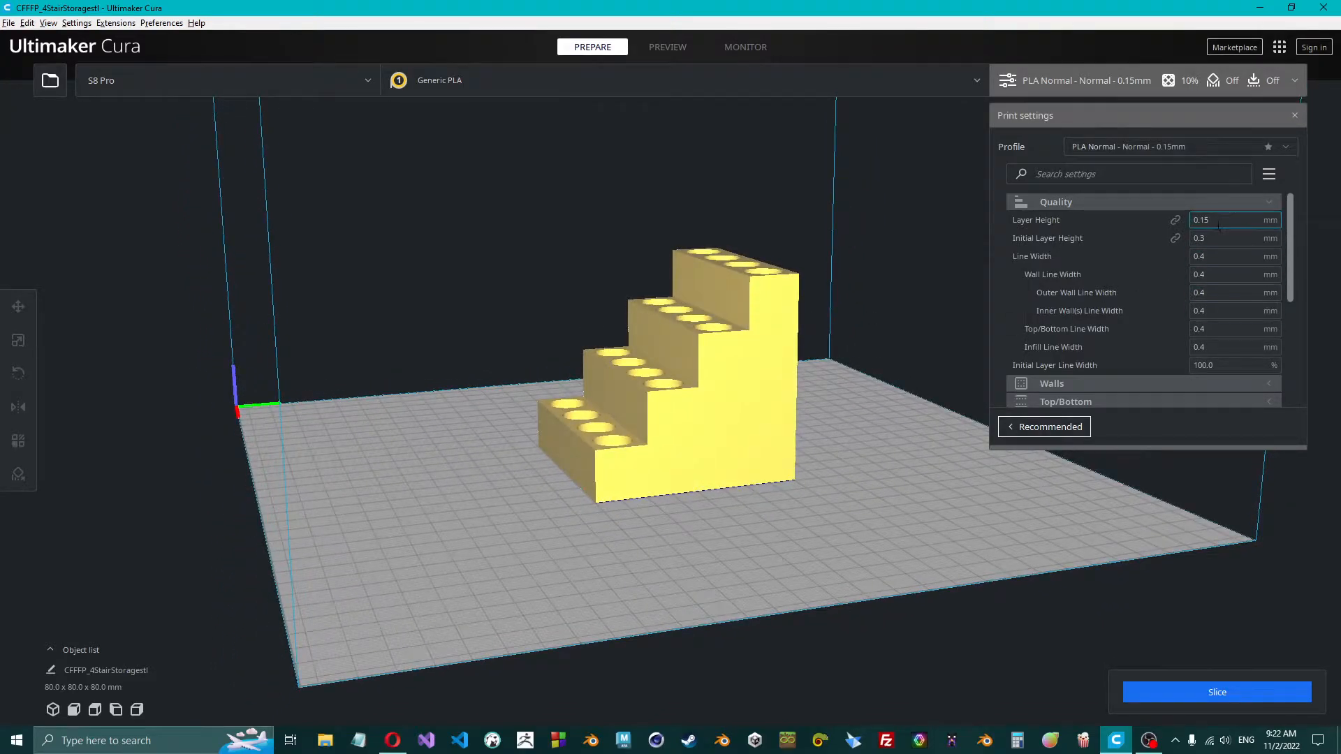
{"action": "right_click_drag", "start_coordinate": [685, 340], "coordinate": [485, 419]}
{"action": "scroll", "coordinate": [678, 416], "scroll_direction": "up", "scroll_amount": 5}
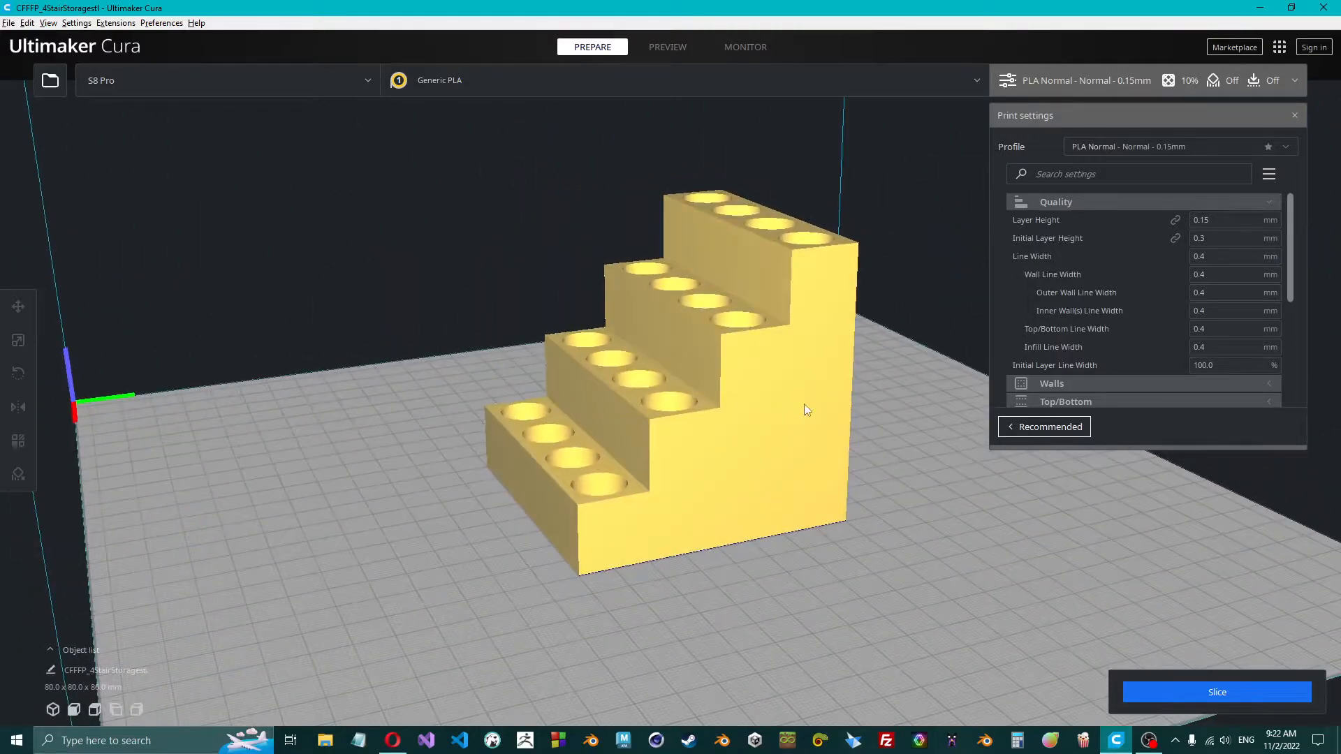
{"action": "right_click_drag", "start_coordinate": [803, 410], "coordinate": [733, 391]}
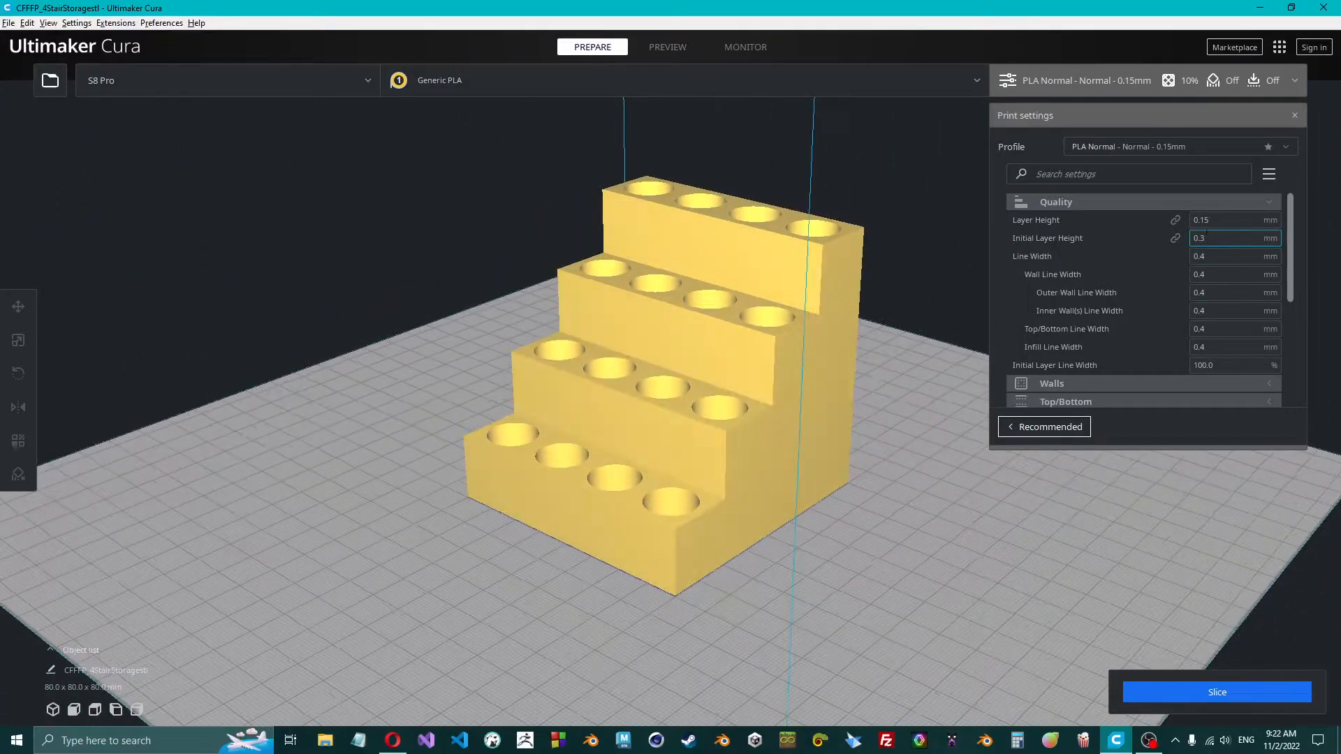
{"action": "left_click", "coordinate": [1219, 220]}
{"action": "right_click_drag", "start_coordinate": [572, 400], "coordinate": [506, 393]}
{"action": "left_click", "coordinate": [156, 82]}
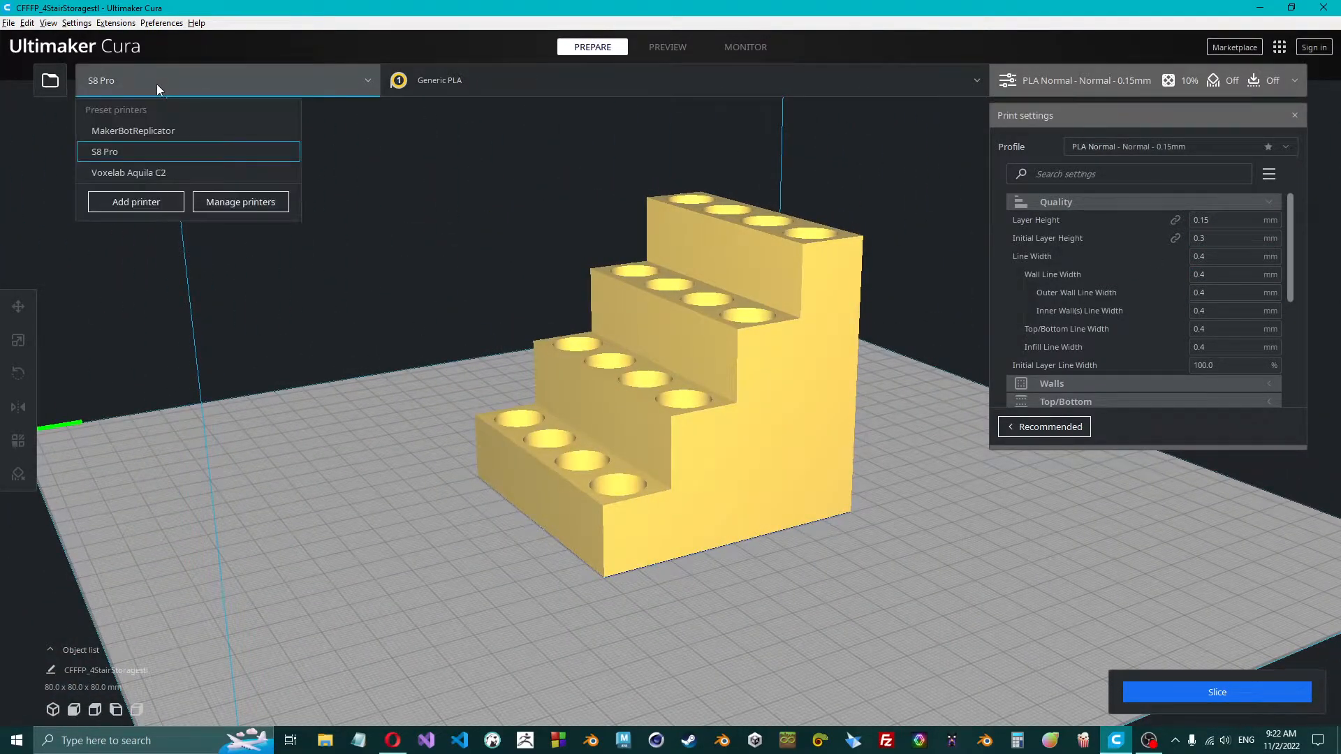
{"action": "left_click", "coordinate": [351, 77]}
{"action": "right_click_drag", "start_coordinate": [695, 355], "coordinate": [540, 382]}
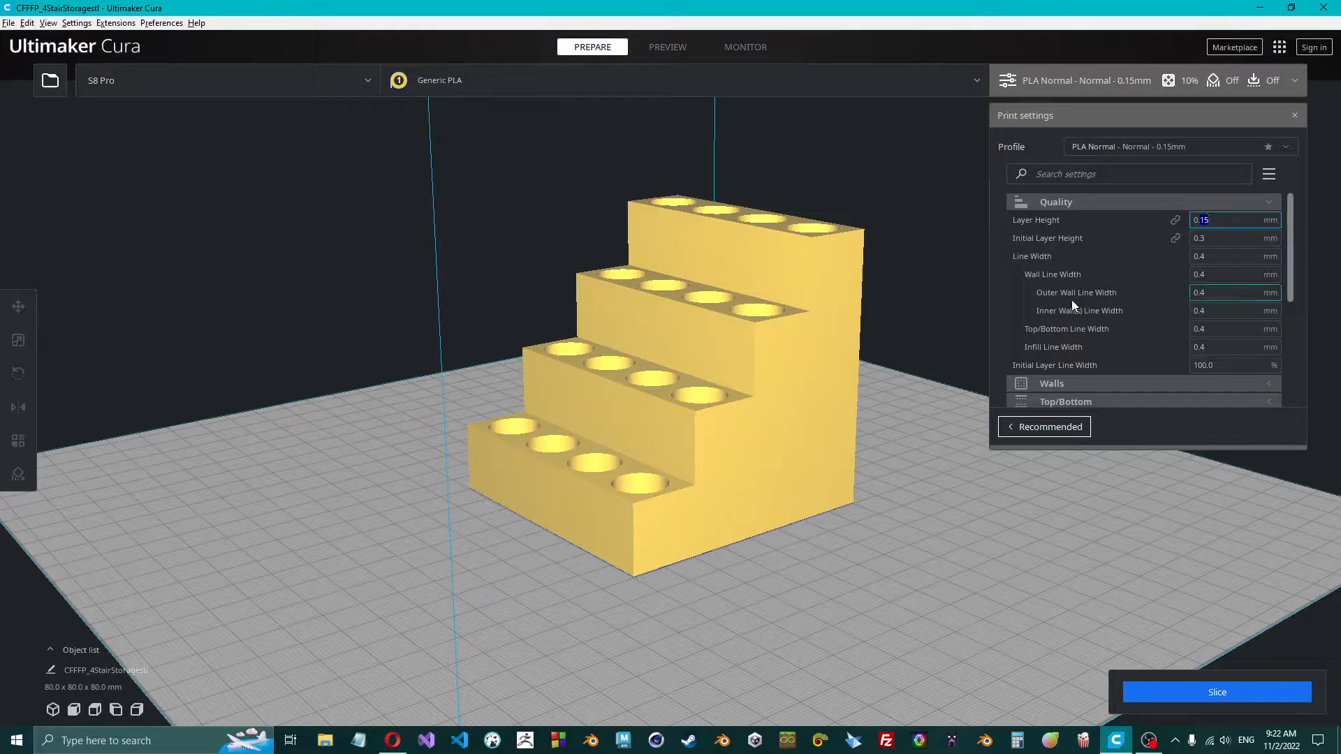
Try a layer height of 0.2 mm, restore the profile's value and collapse the Quality category.
{"action": "mouse_move", "coordinate": [1089, 256]}
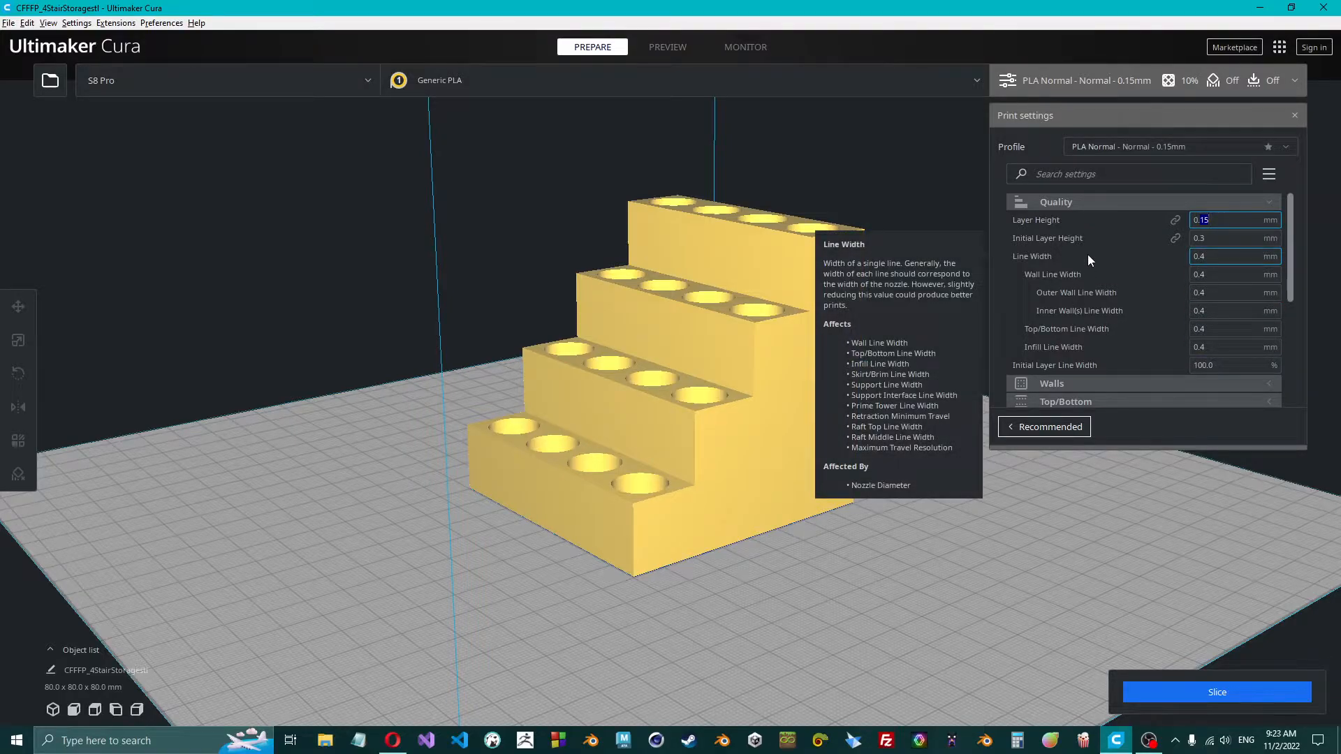
{"action": "type", "text": "2"}
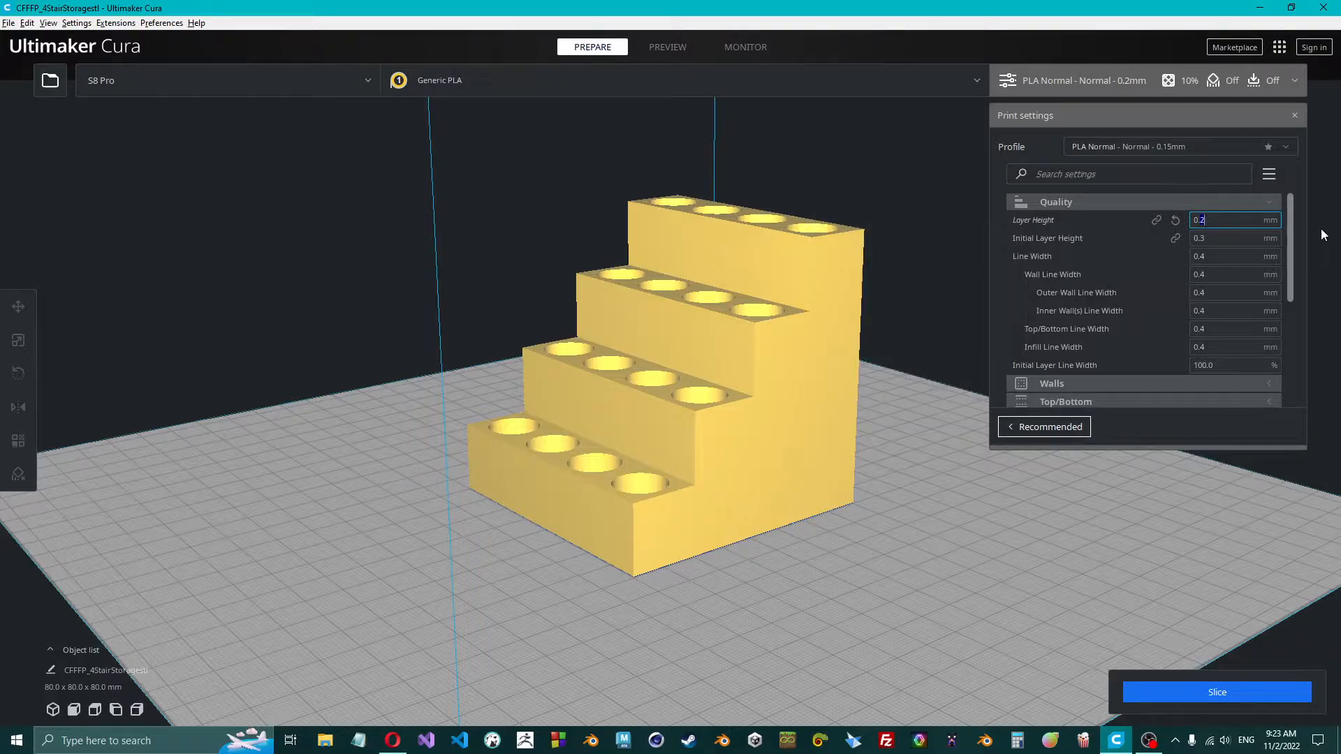
{"action": "left_click", "coordinate": [1185, 200]}
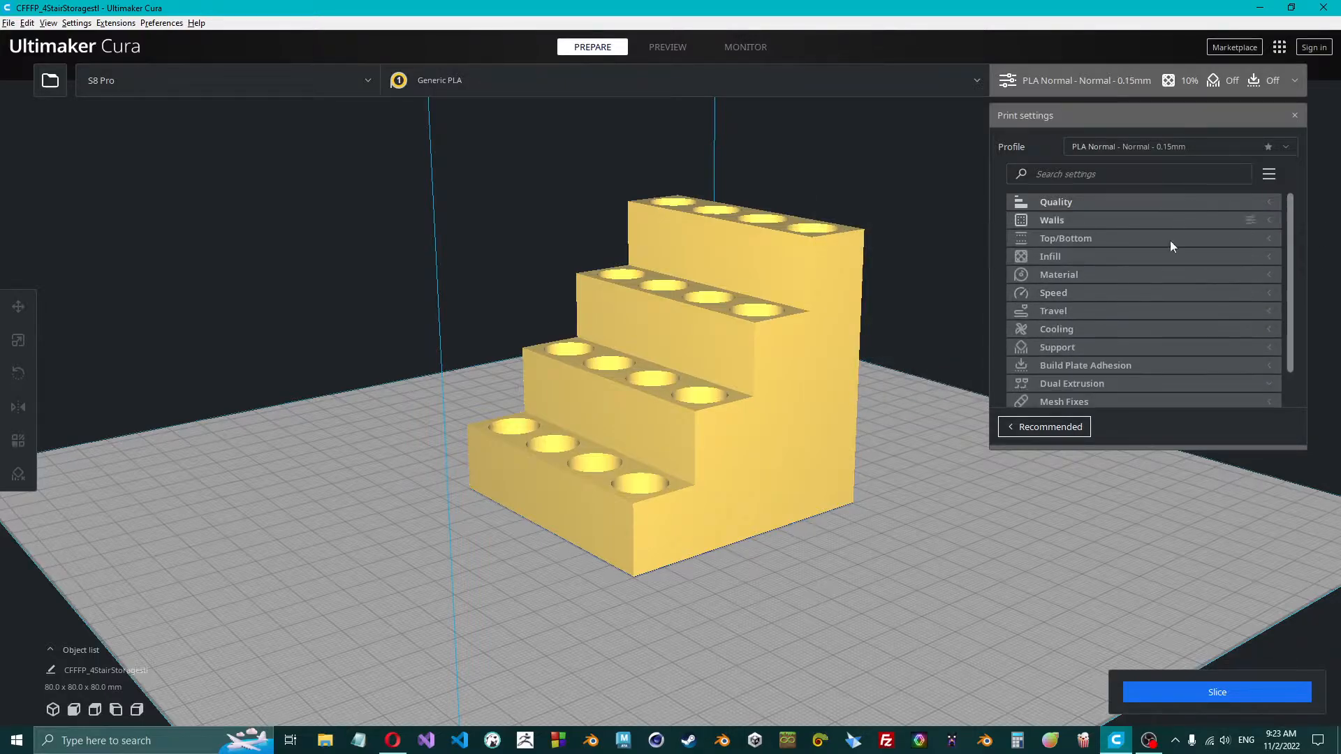
Review the default and custom print profiles and the list of setting categories.
{"action": "left_click", "coordinate": [1138, 148]}
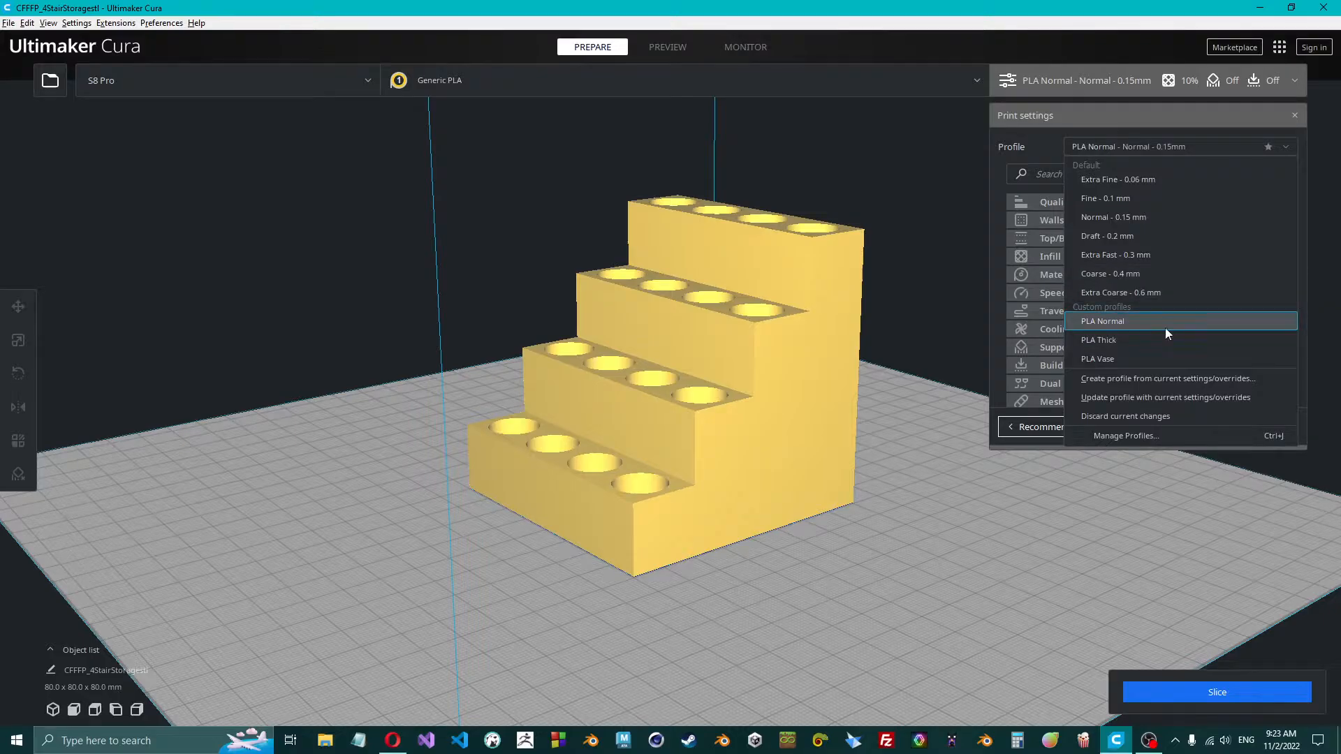
{"action": "left_click", "coordinate": [1117, 148]}
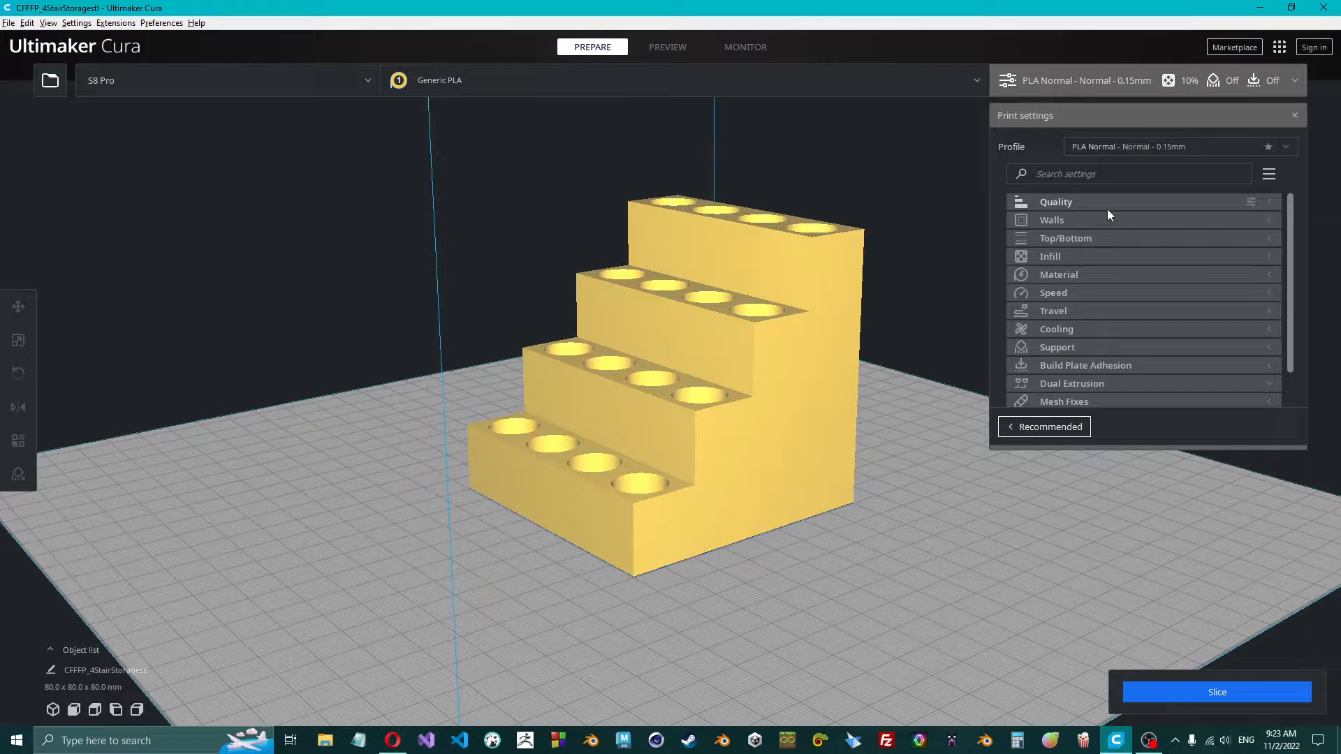
{"action": "scroll", "coordinate": [1129, 339], "scroll_direction": "down", "scroll_amount": 1}
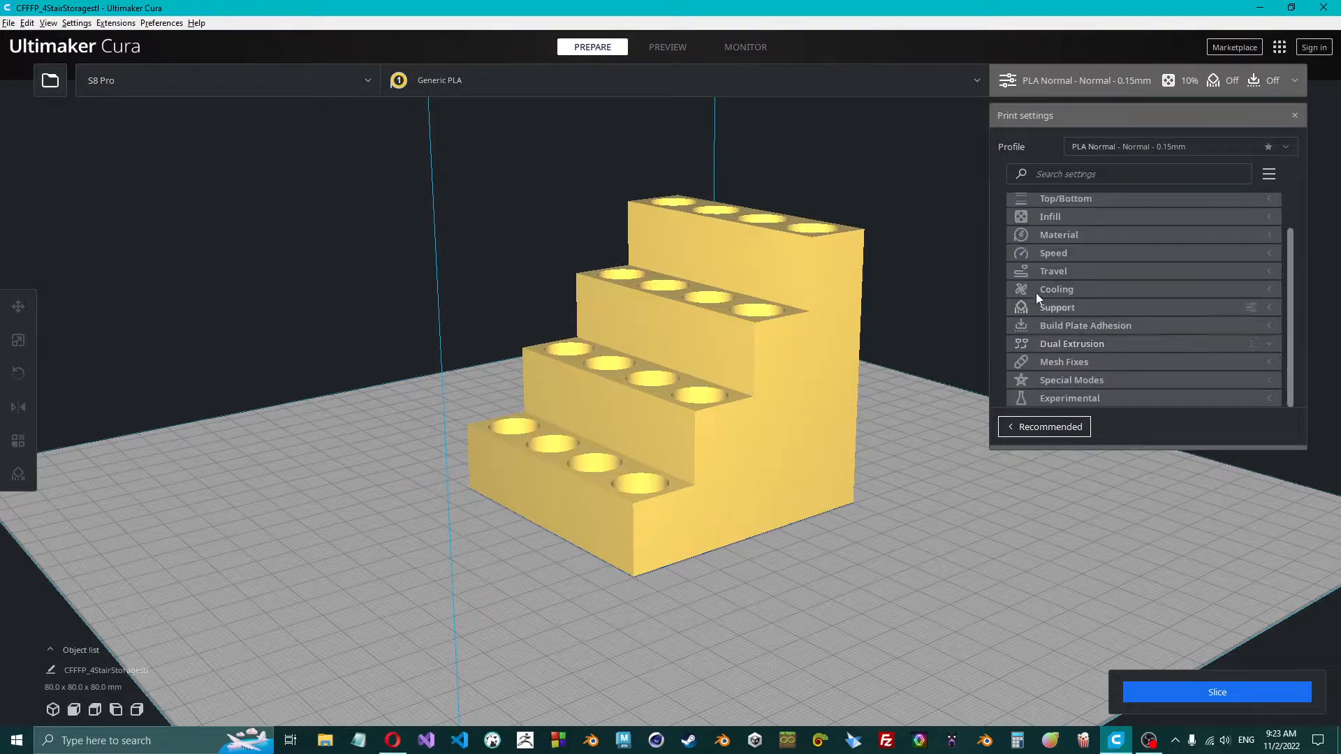
{"action": "scroll", "coordinate": [1137, 320], "scroll_direction": "up", "scroll_amount": 1}
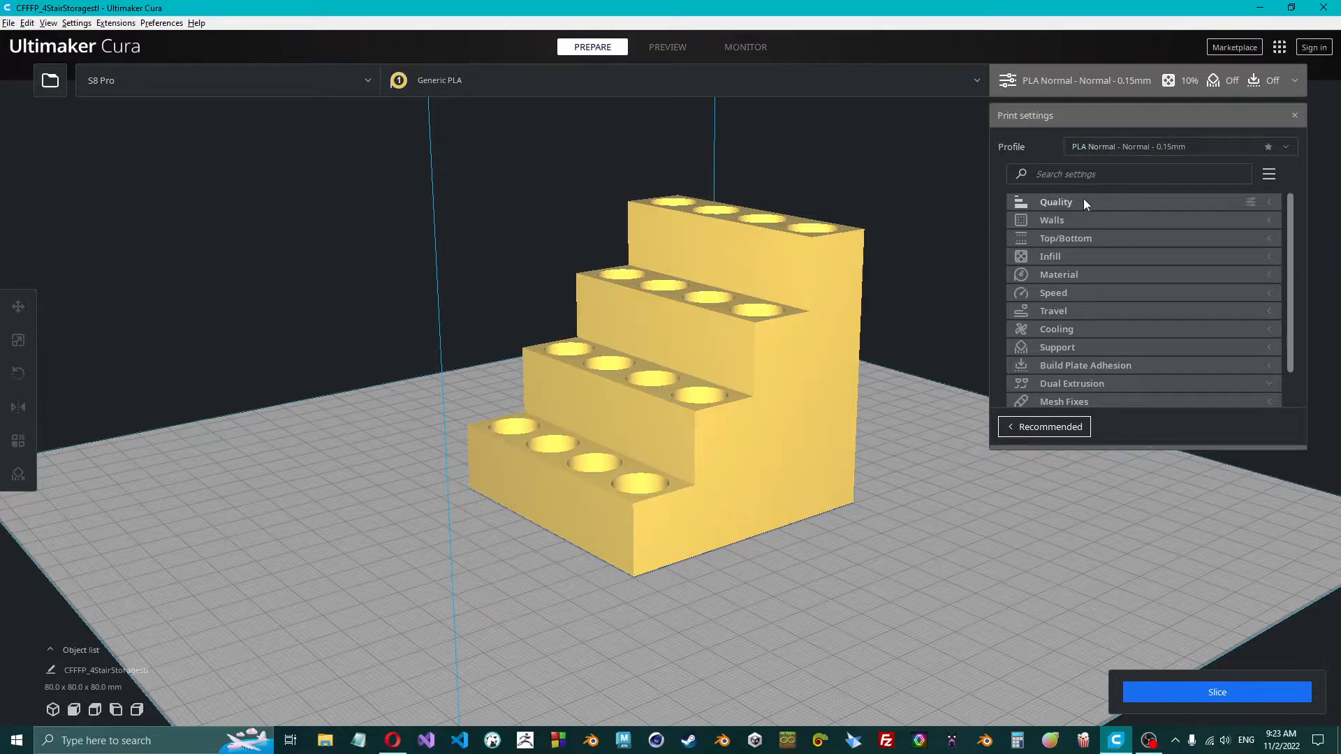
Slice the stair model with the PLA Normal profile.
{"action": "left_click", "coordinate": [1213, 692]}
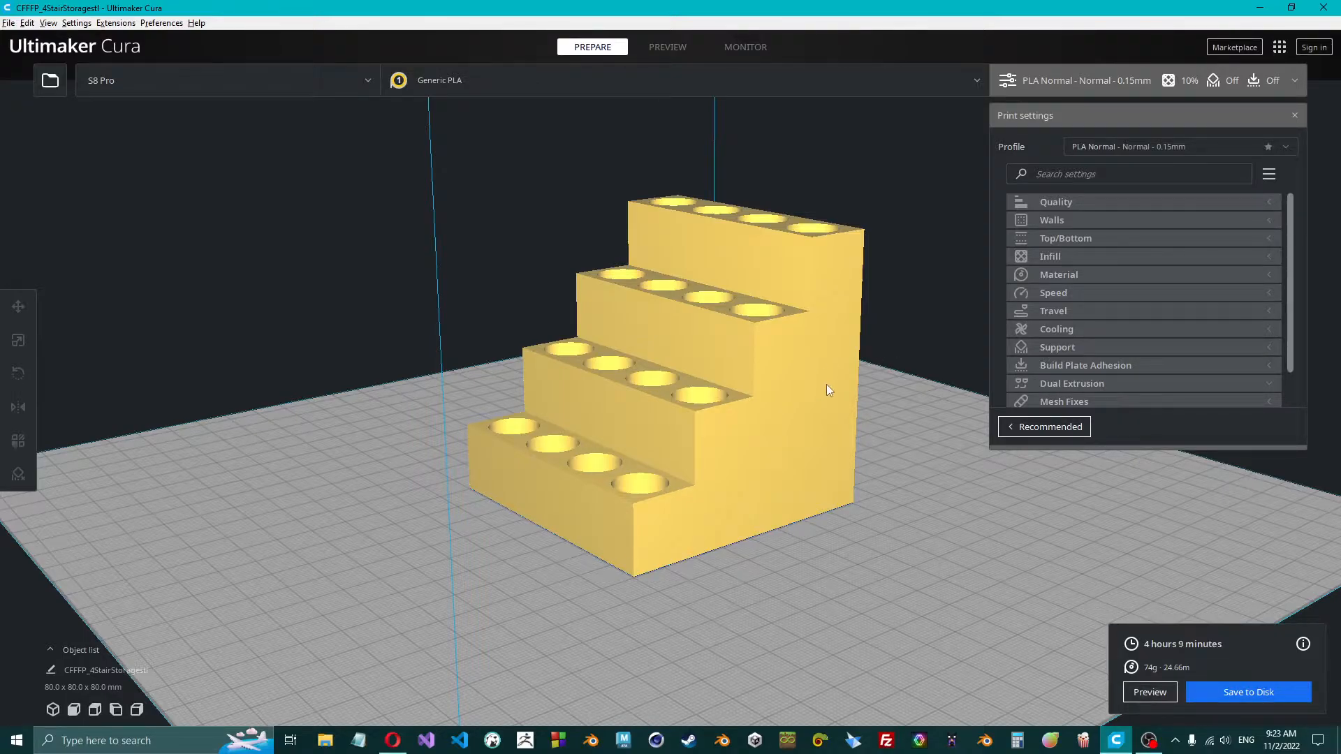
{"action": "right_click_drag", "start_coordinate": [829, 389], "coordinate": [775, 398]}
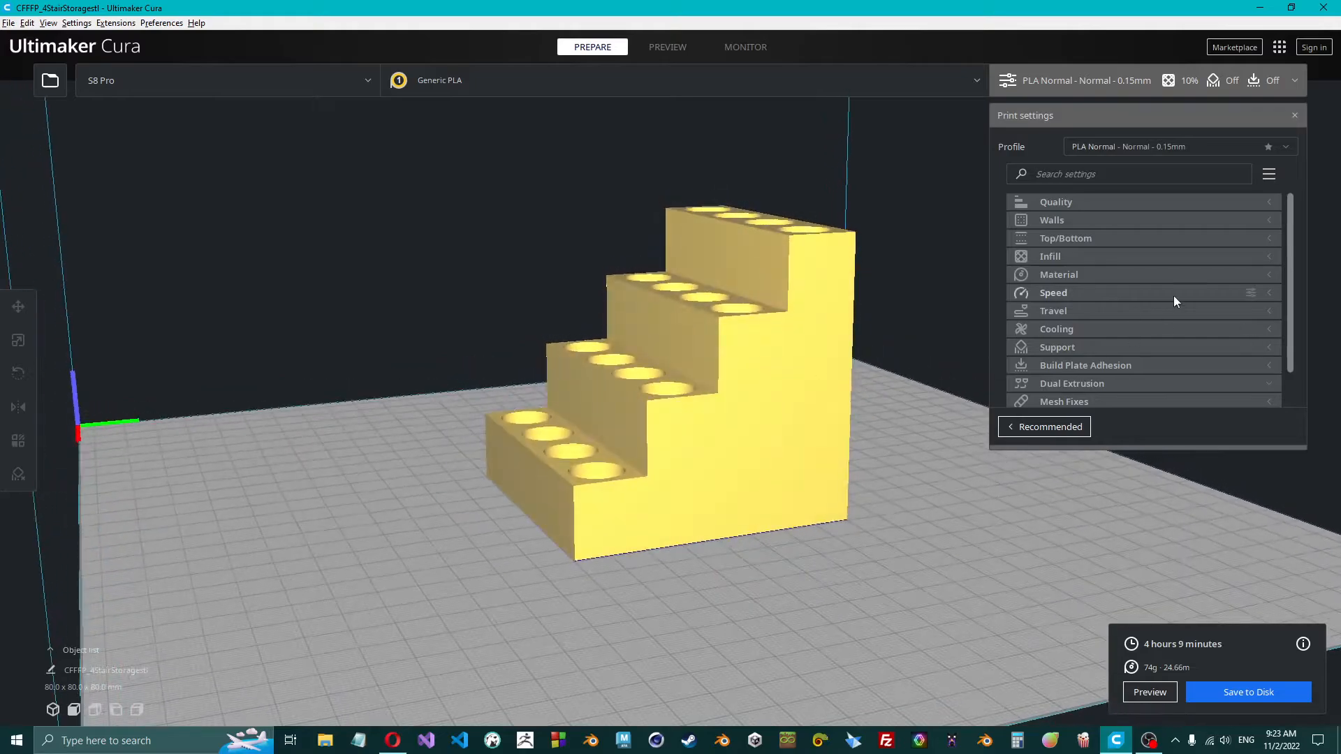
Set the layer height in the Quality category to 0.2 mm and collapse the category.
{"action": "left_click", "coordinate": [1075, 205]}
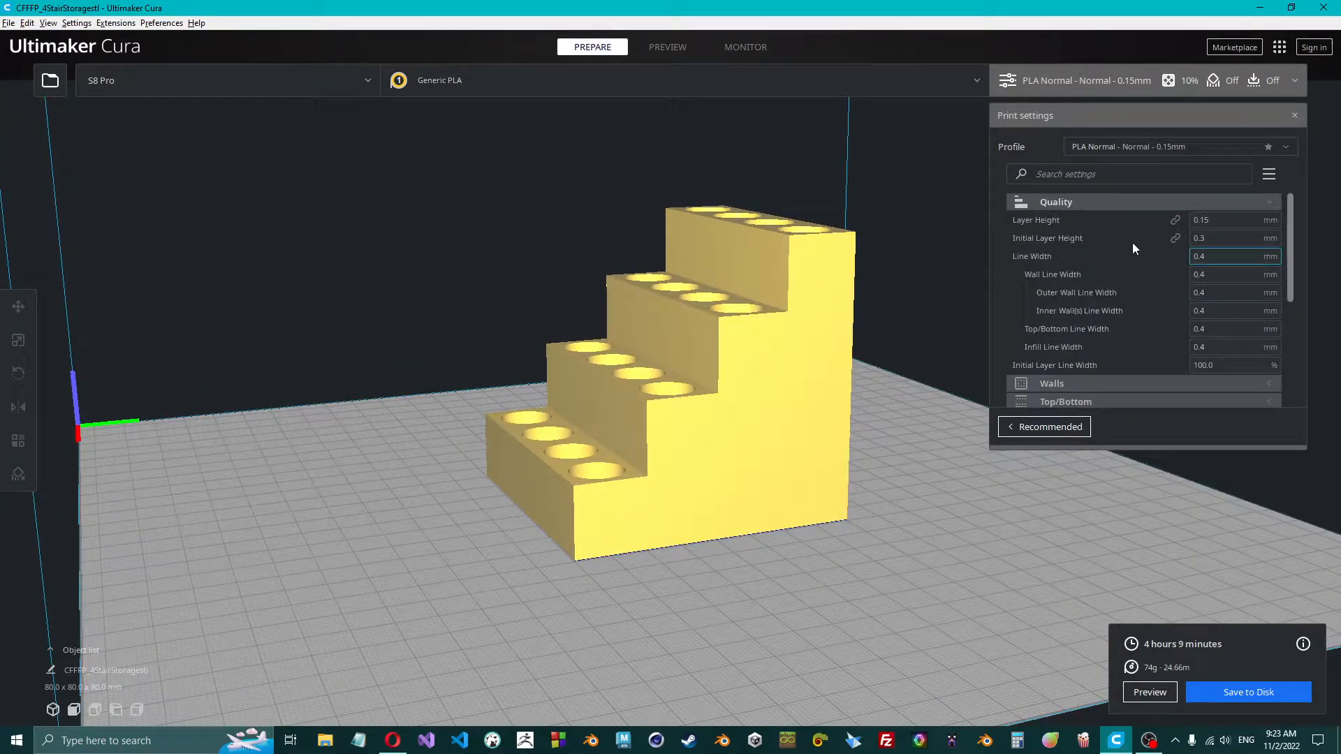
{"action": "left_click", "coordinate": [1202, 219]}
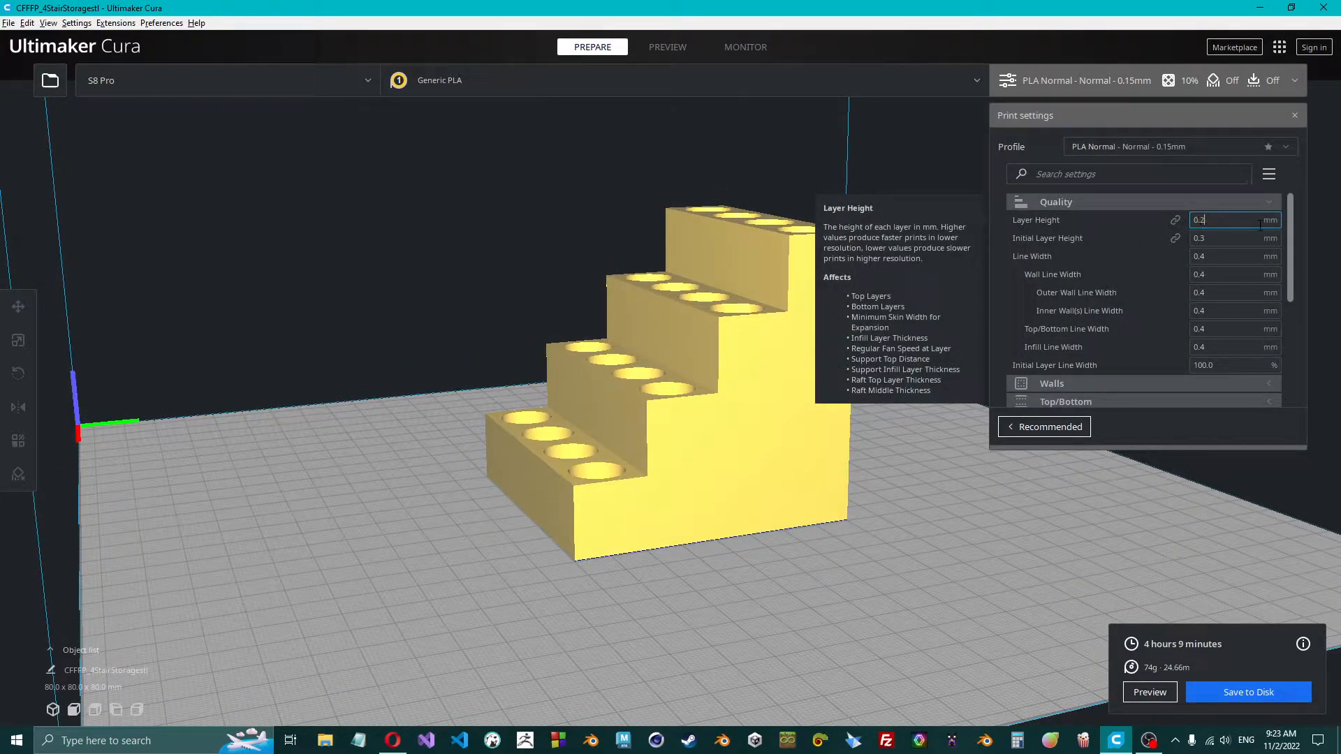
{"action": "type", "text": "2"}
{"action": "left_click", "coordinate": [1115, 203]}
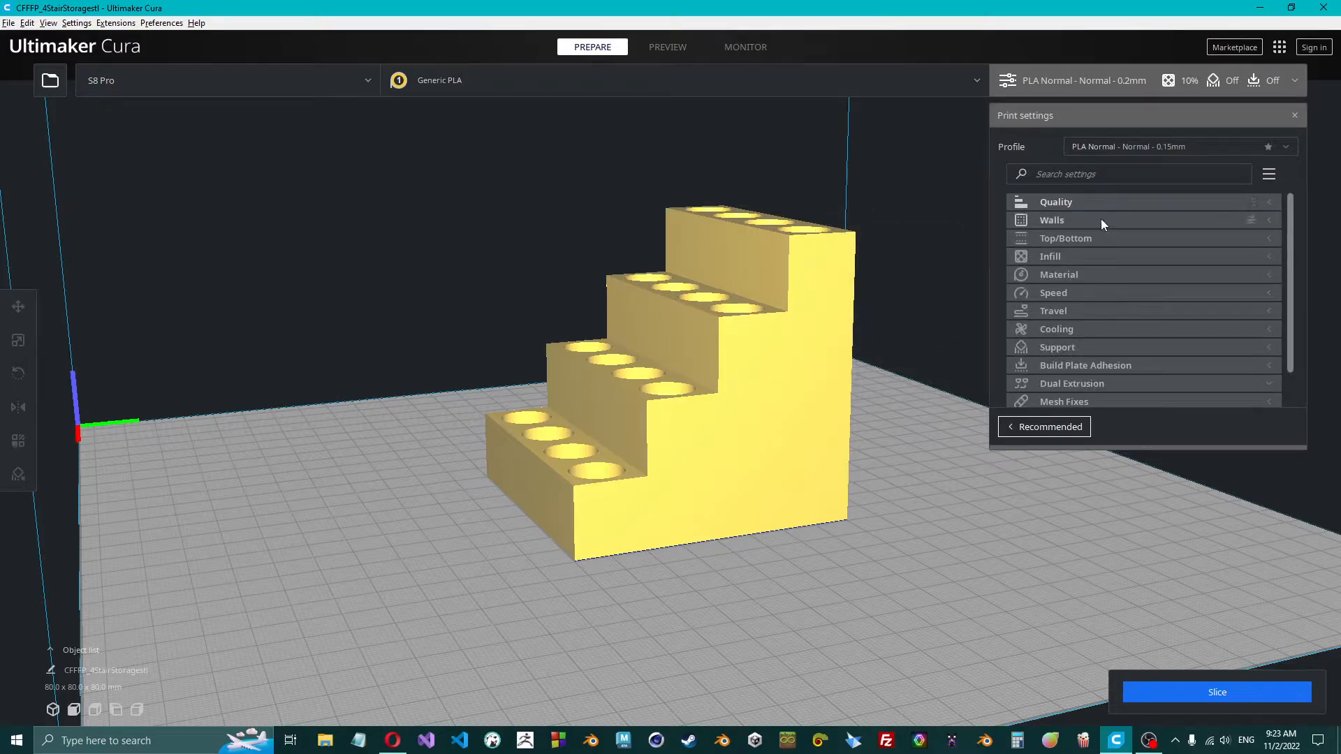
Review the wall thickness and line count in the Walls category against the model's outer walls, and collapse the category.
{"action": "left_click", "coordinate": [1101, 219]}
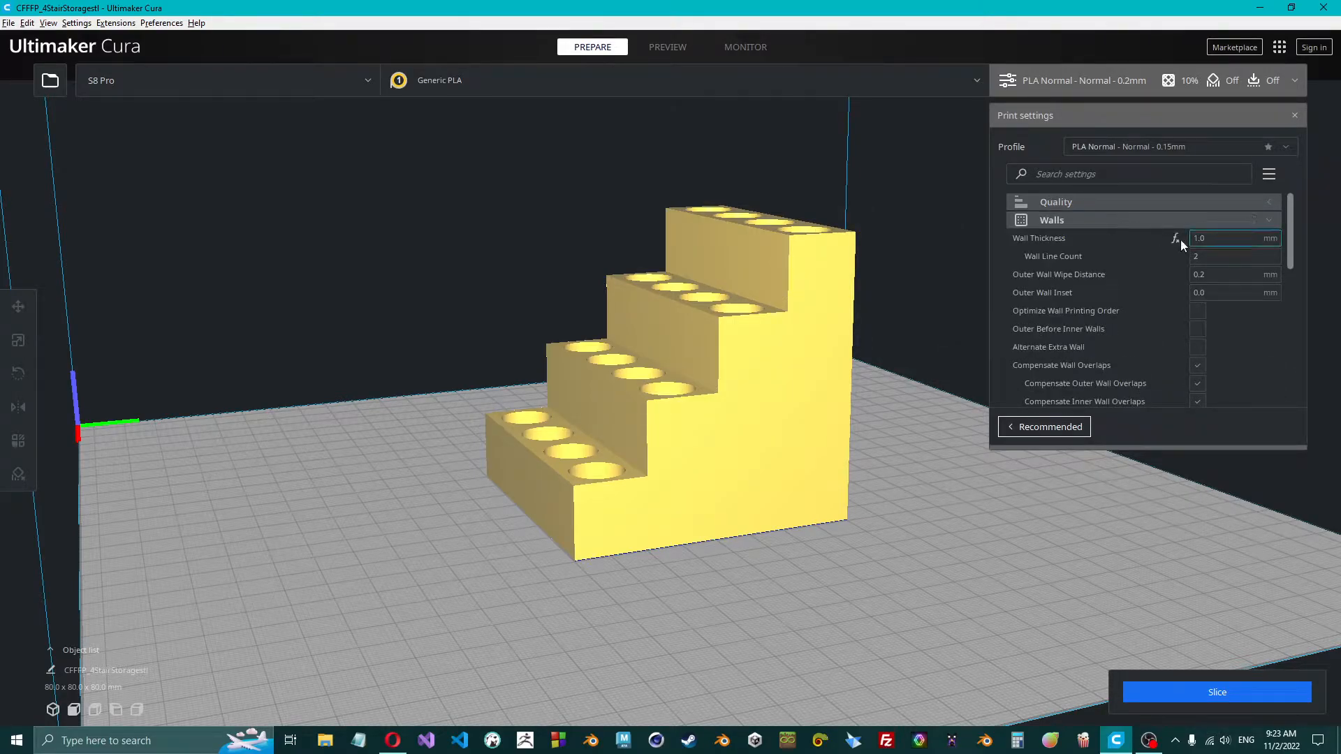
{"action": "right_click_drag", "start_coordinate": [751, 304], "coordinate": [789, 329]}
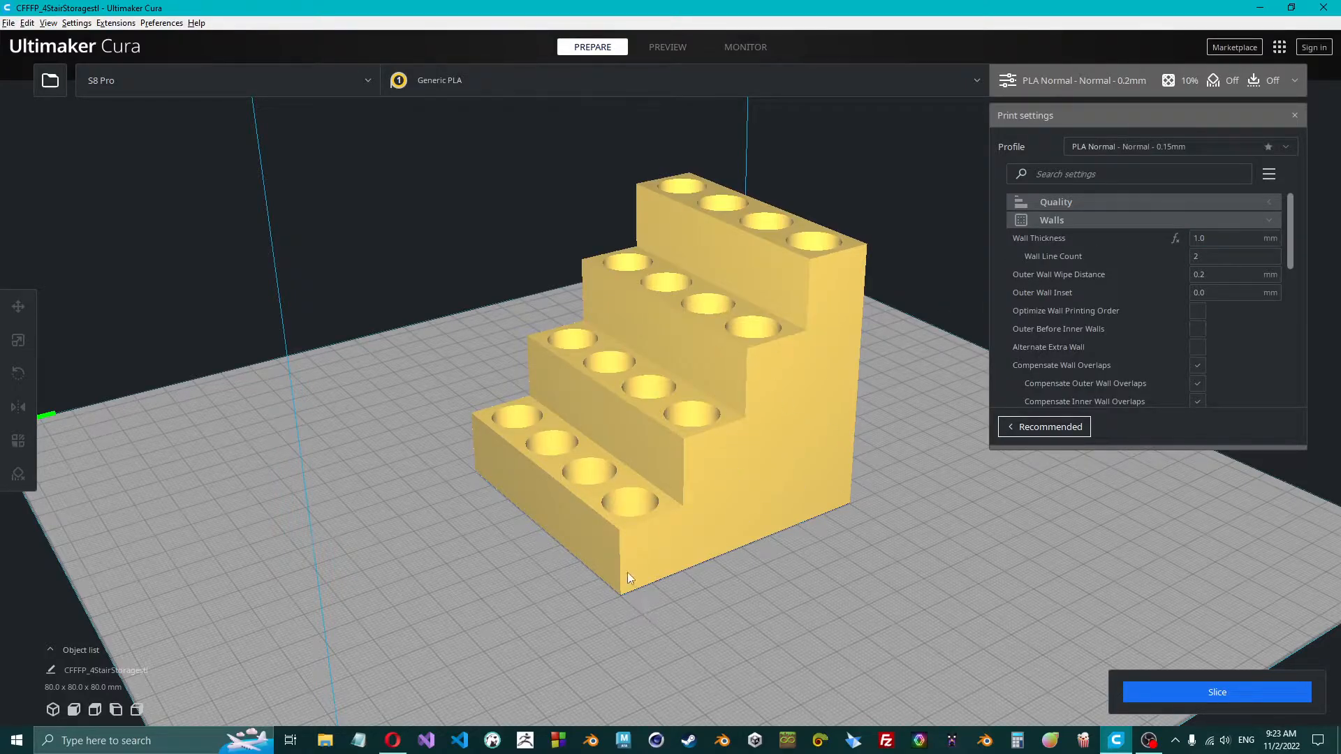
{"action": "right_click_drag", "start_coordinate": [628, 573], "coordinate": [988, 392]}
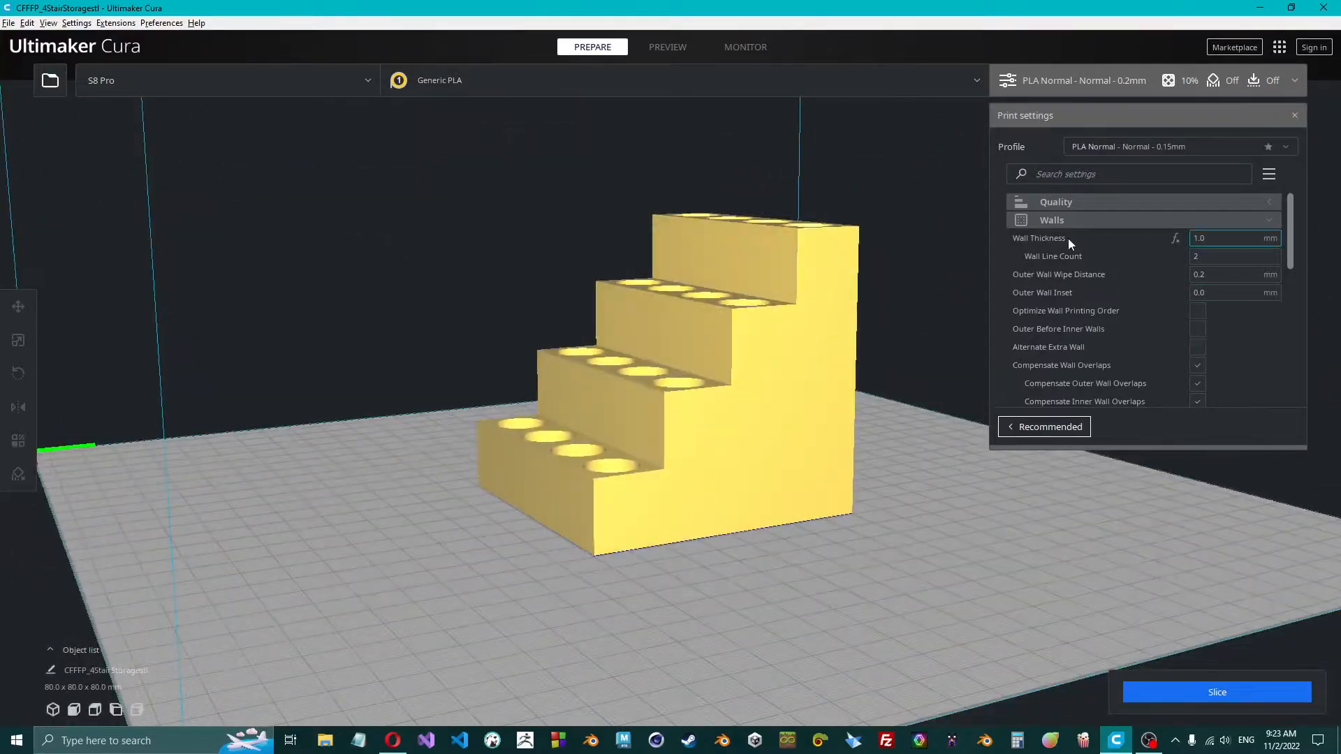
{"action": "left_click", "coordinate": [1123, 220]}
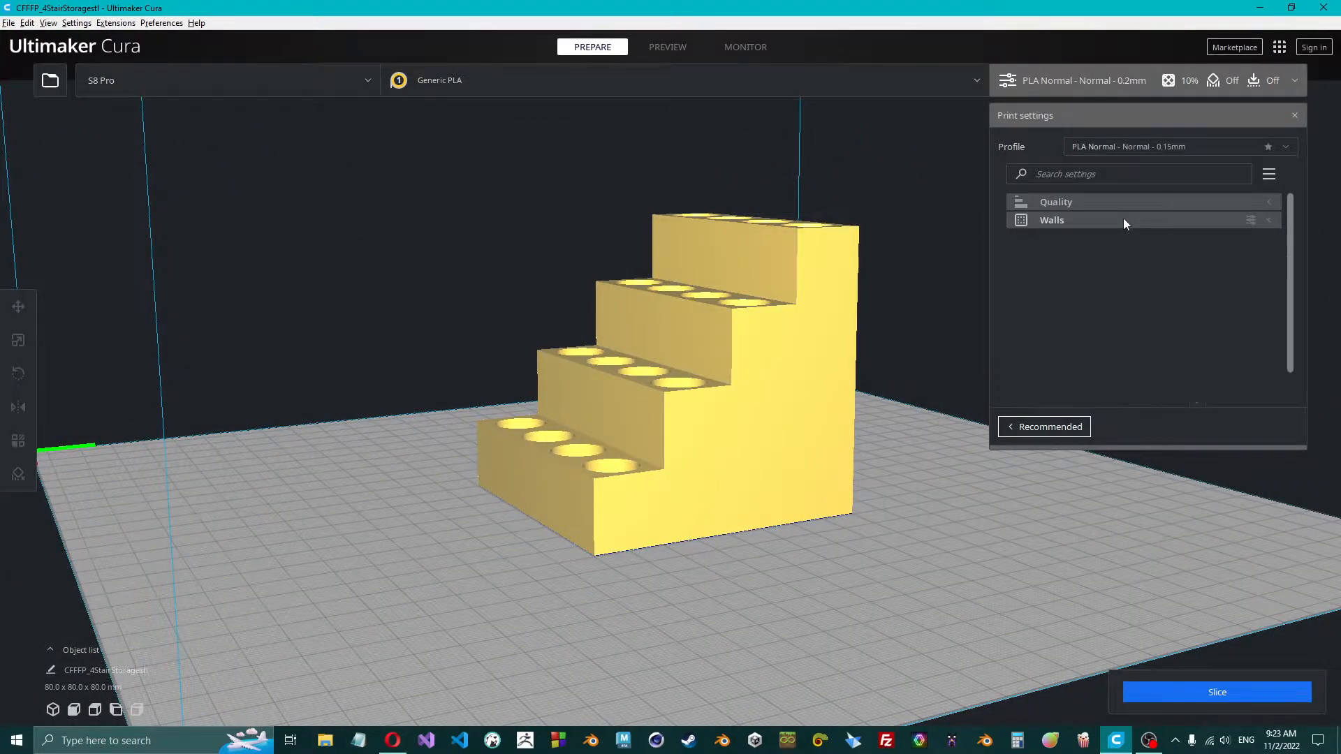
{"action": "left_click", "coordinate": [1095, 220]}
{"action": "left_click", "coordinate": [1095, 220]}
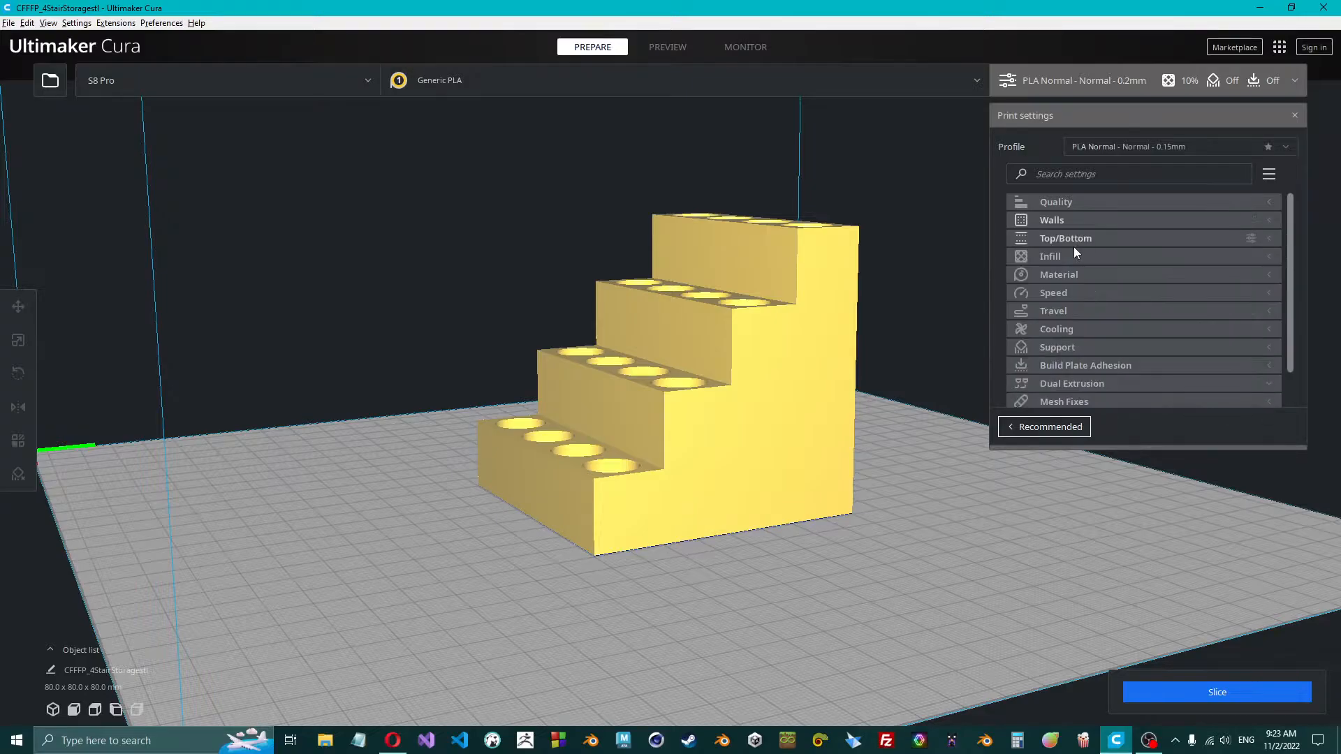
Examine the top and bottom thickness and layer settings against the stair model's surfaces, and collapse the Top/Bottom category.
{"action": "left_click", "coordinate": [1074, 241]}
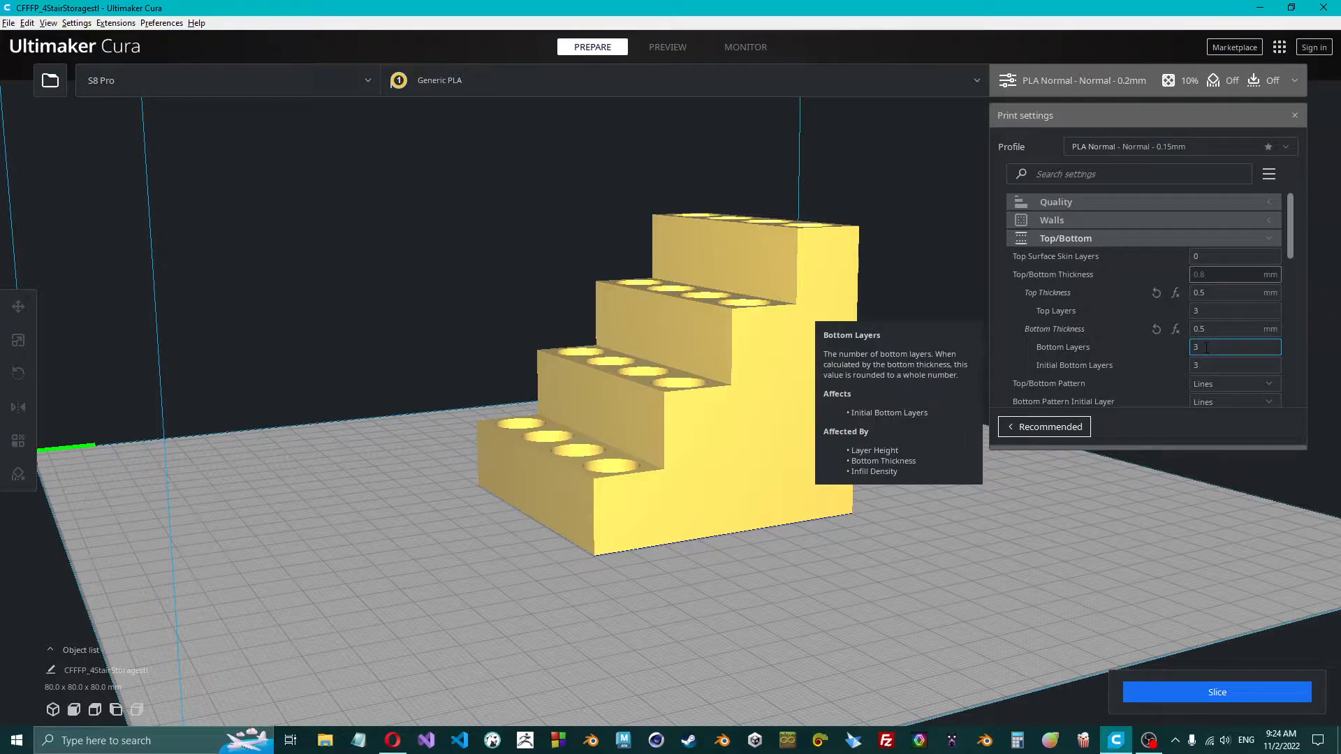
{"action": "right_click_drag", "start_coordinate": [716, 359], "coordinate": [724, 384]}
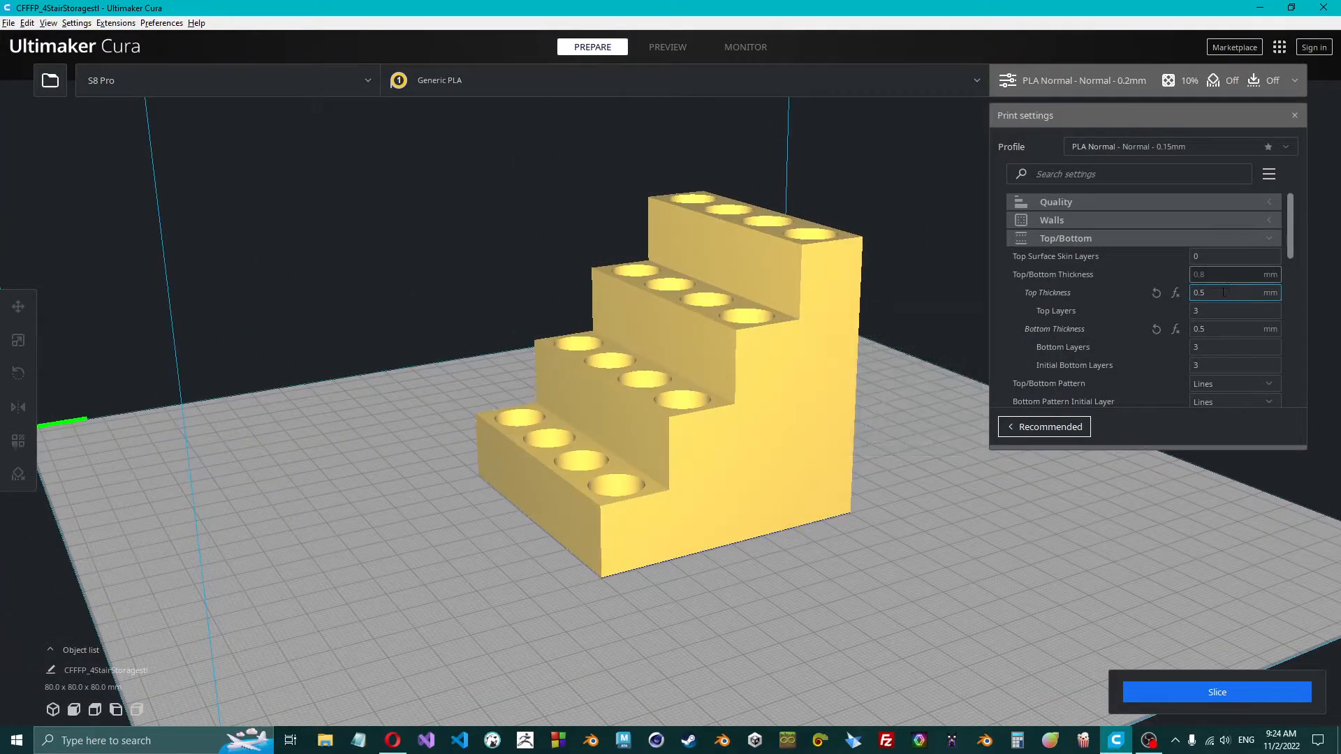
{"action": "right_click_drag", "start_coordinate": [964, 311], "coordinate": [820, 348]}
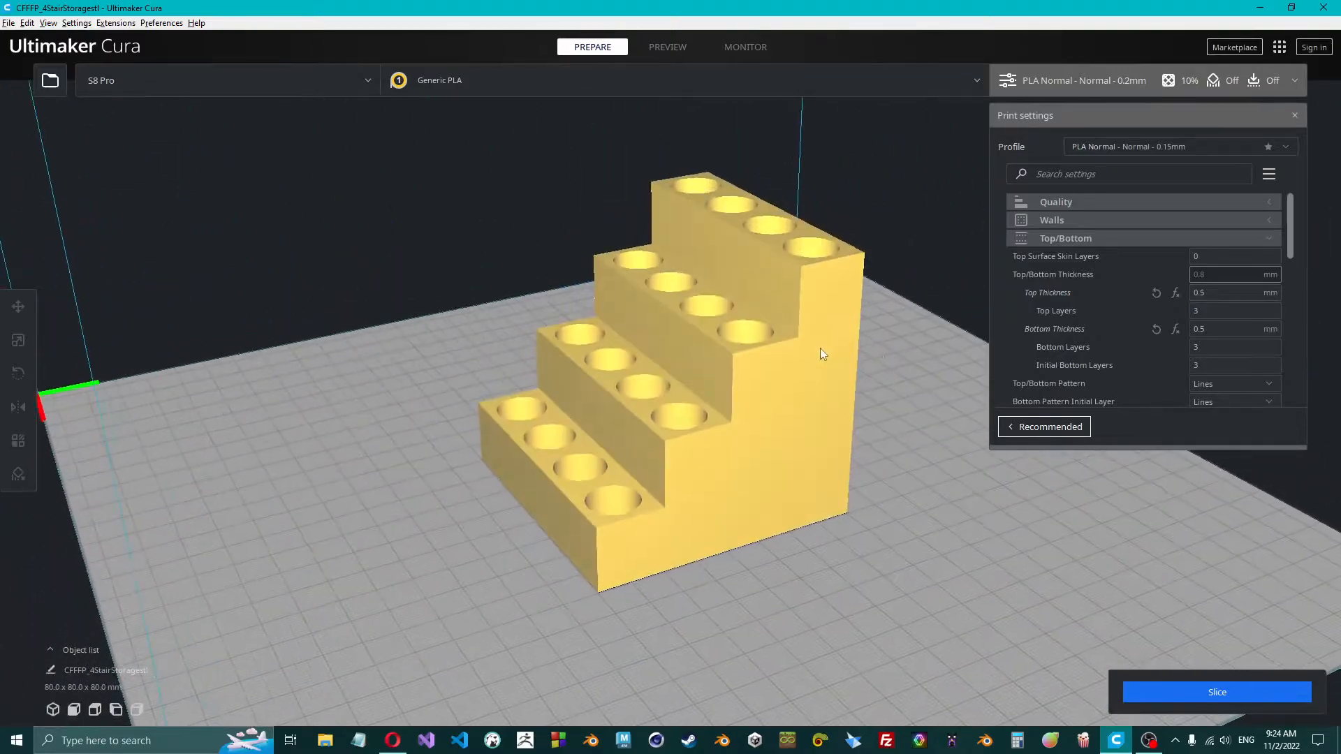
{"action": "left_click", "coordinate": [1201, 293]}
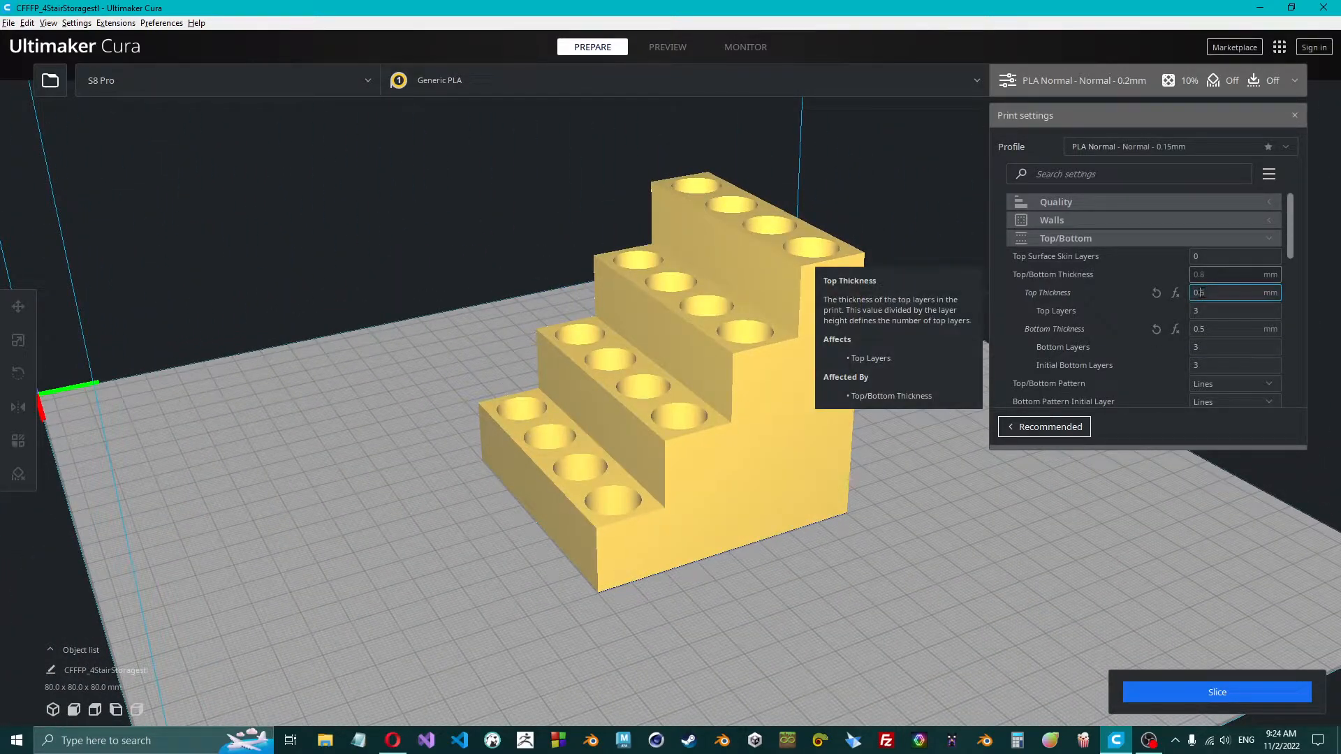
{"action": "left_click", "coordinate": [1230, 329]}
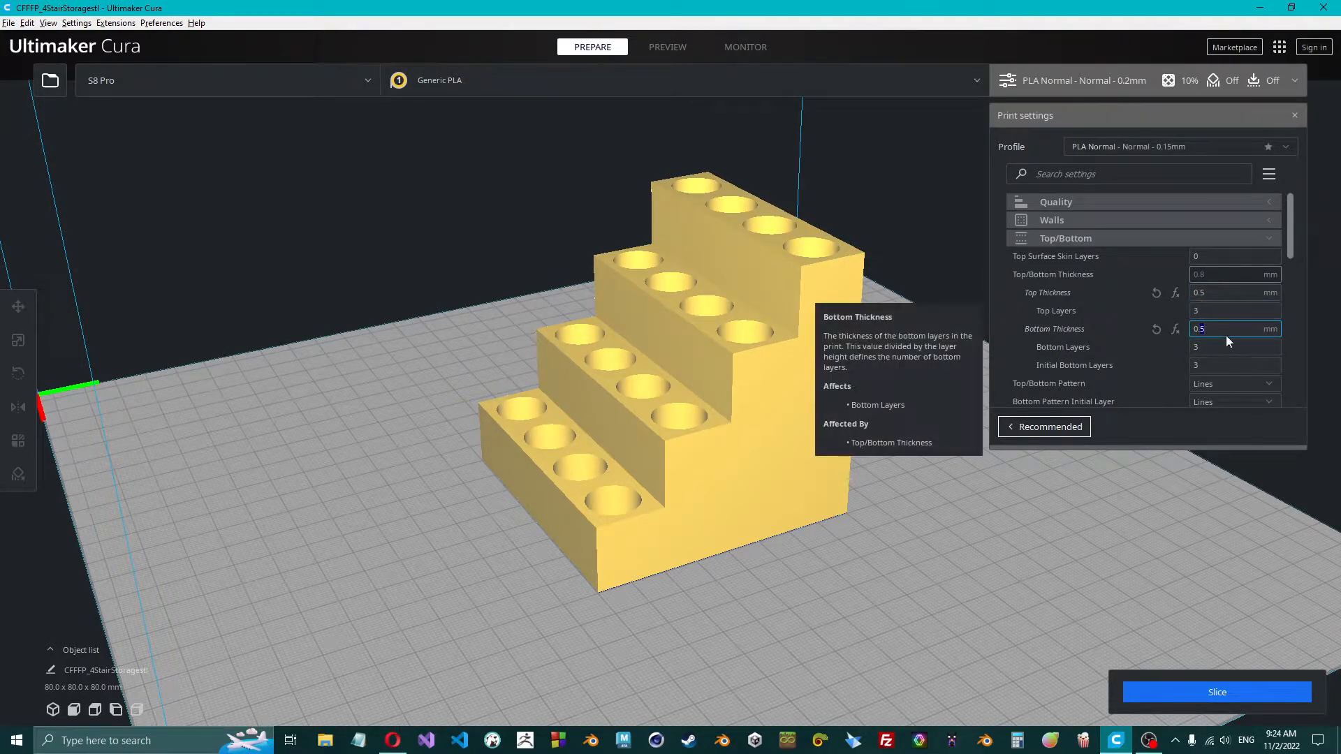
{"action": "left_click", "coordinate": [1058, 240]}
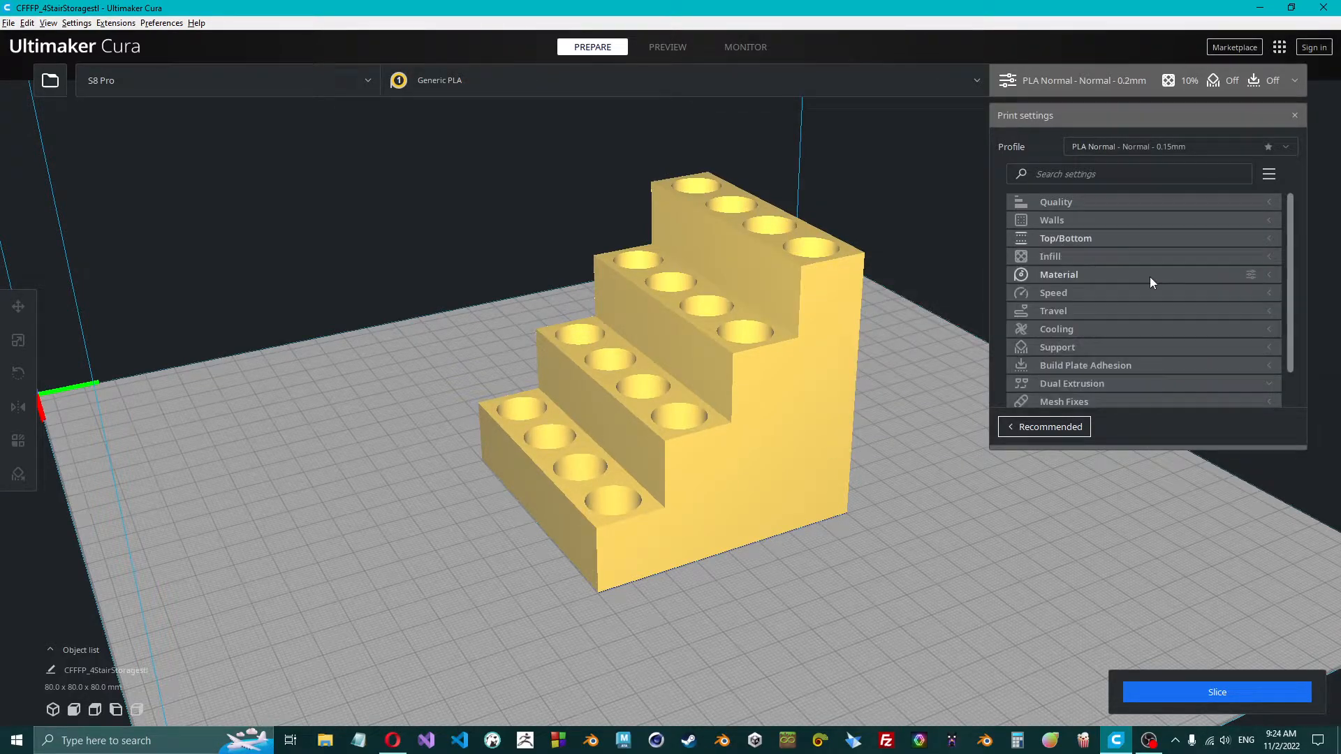
Set the infill density of the stair model to 5% in the Infill category.
{"action": "left_click", "coordinate": [1060, 257]}
{"action": "left_click", "coordinate": [1227, 274]}
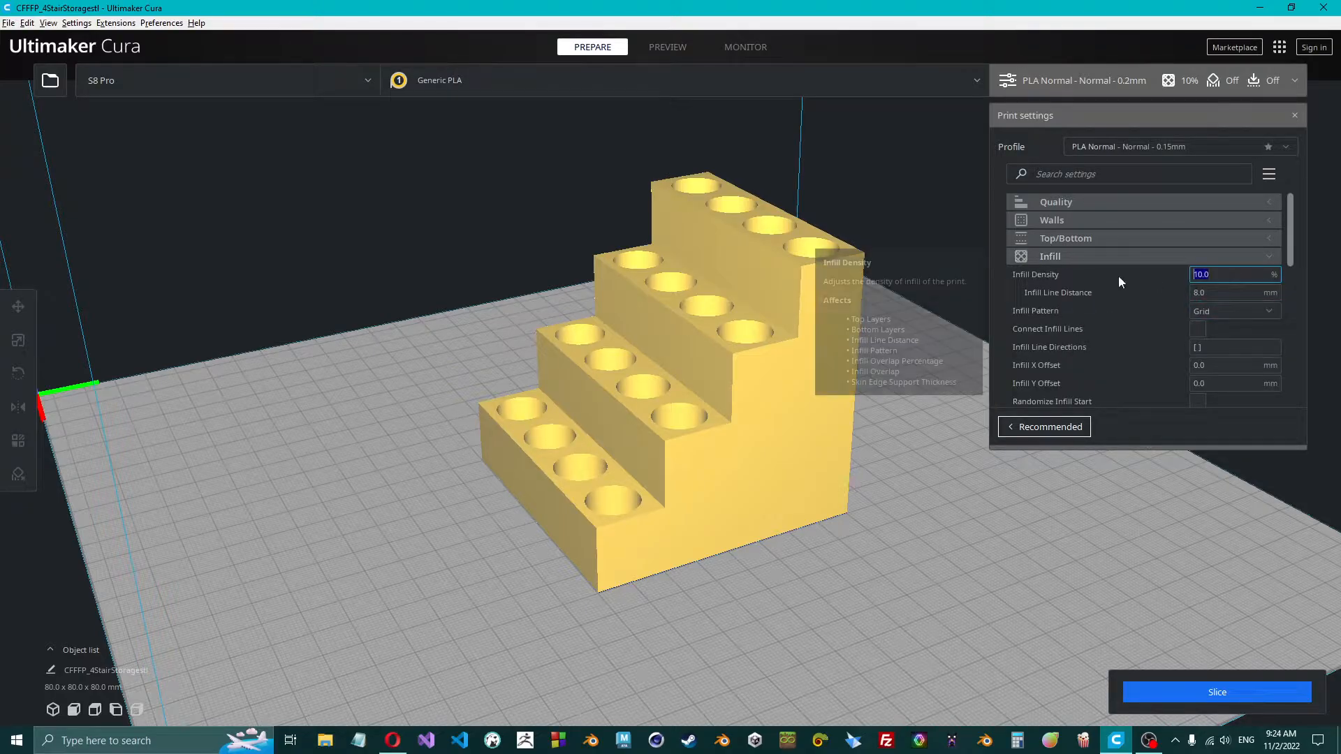
{"action": "right_click_drag", "start_coordinate": [514, 352], "coordinate": [985, 376]}
{"action": "left_click", "coordinate": [1251, 276]}
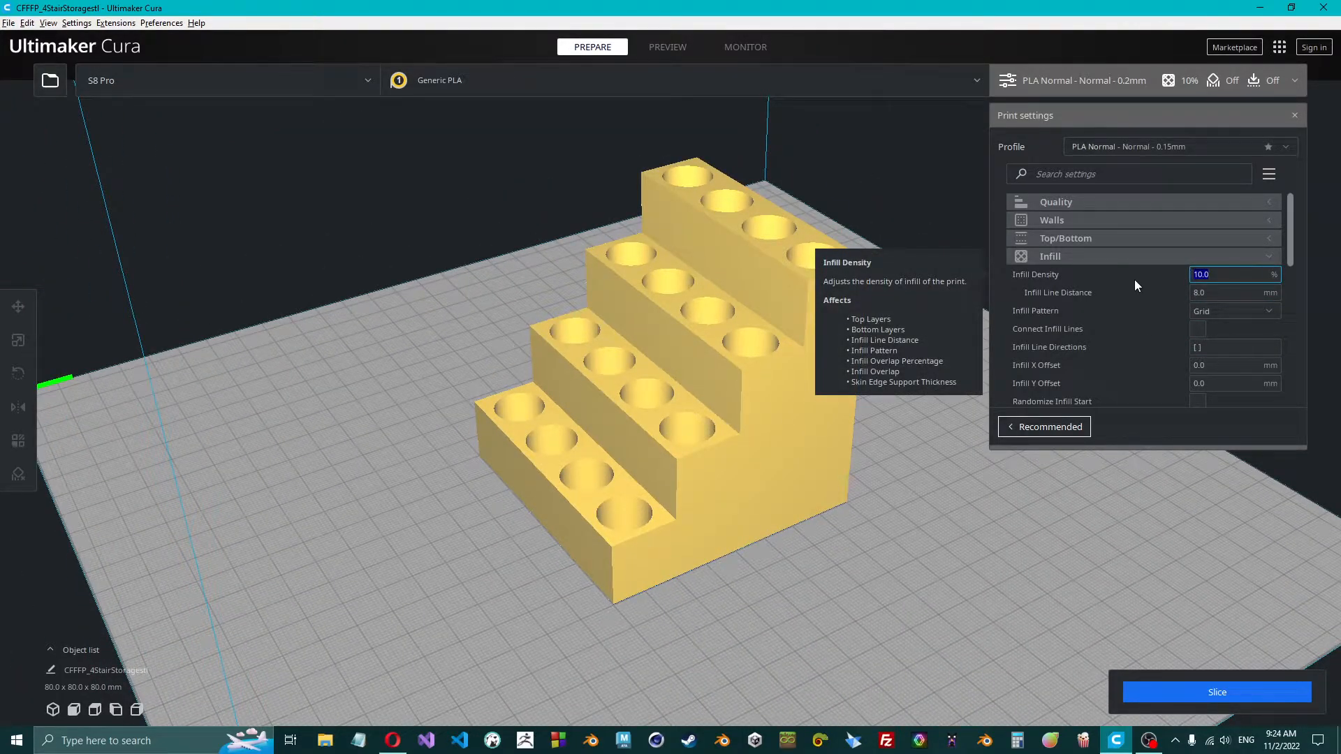
{"action": "type", "text": "5"}
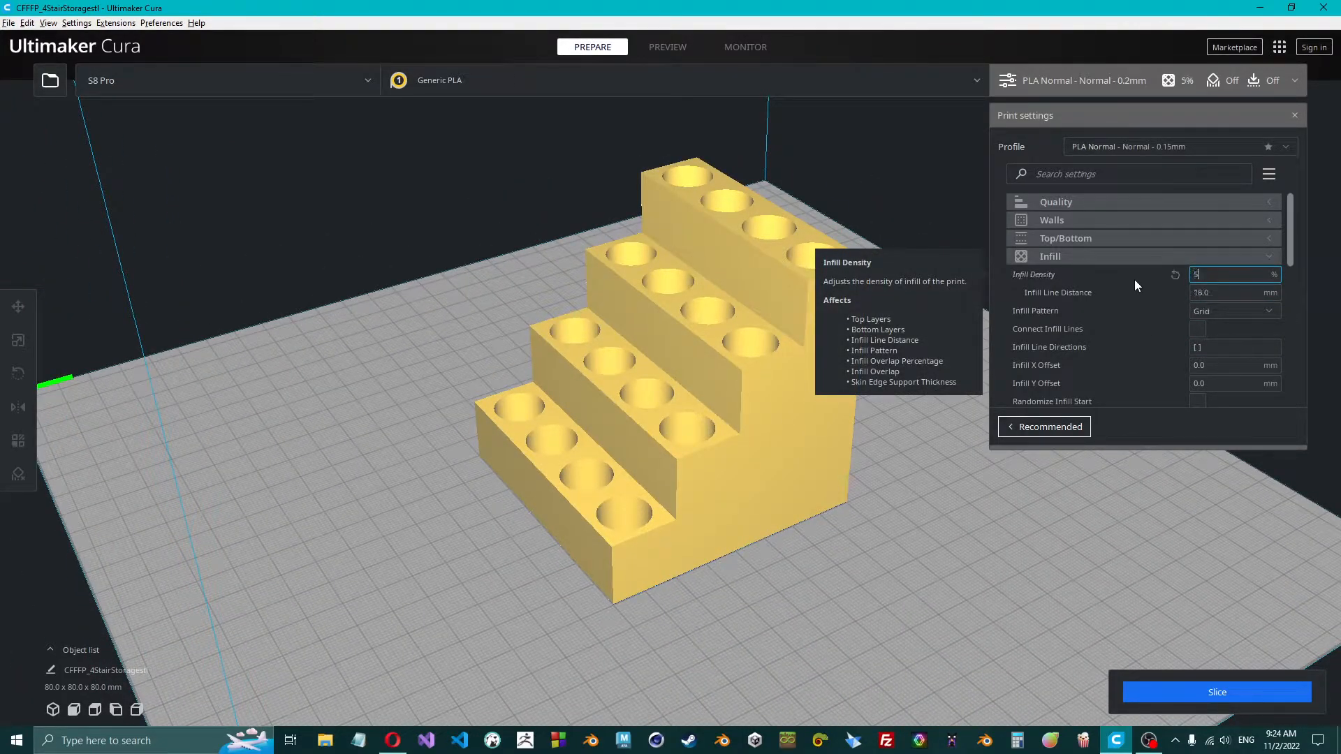
Change the infill pattern to Lightning and collapse the Infill category.
{"action": "left_click", "coordinate": [1239, 313]}
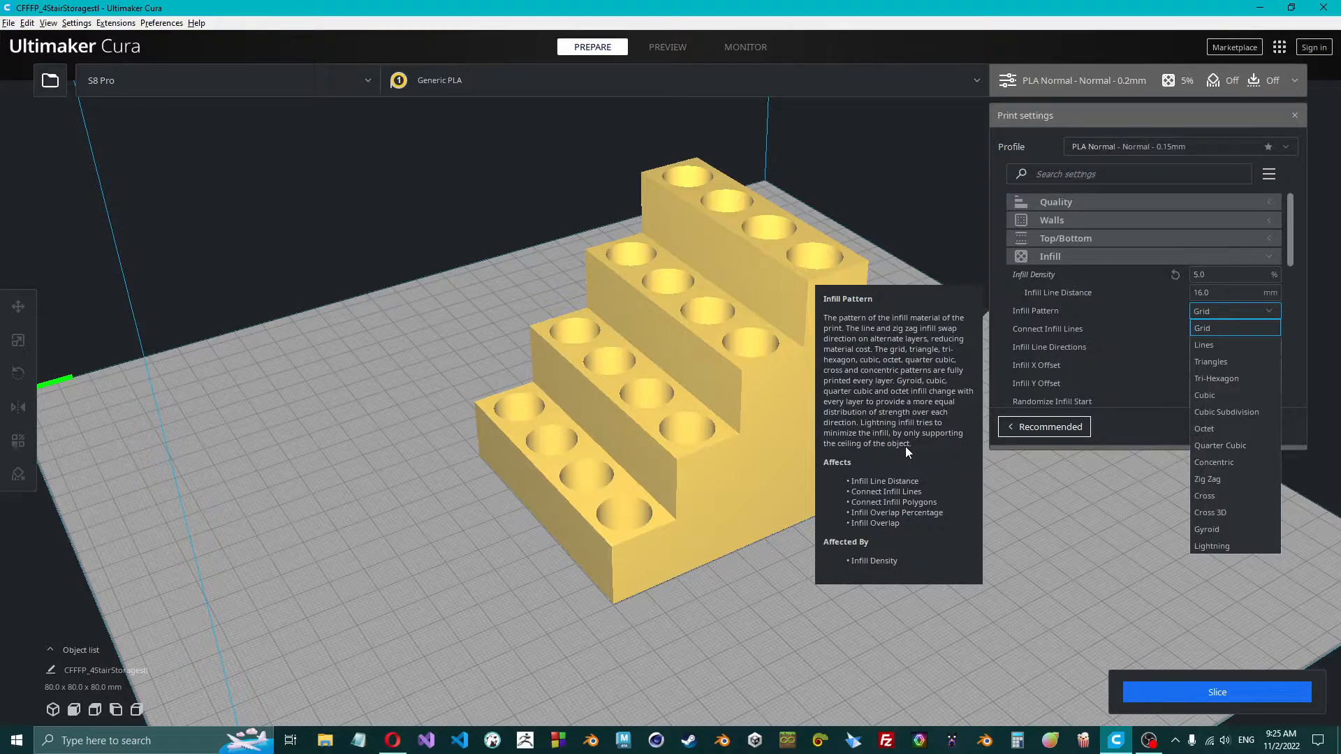
{"action": "left_click", "coordinate": [1235, 543]}
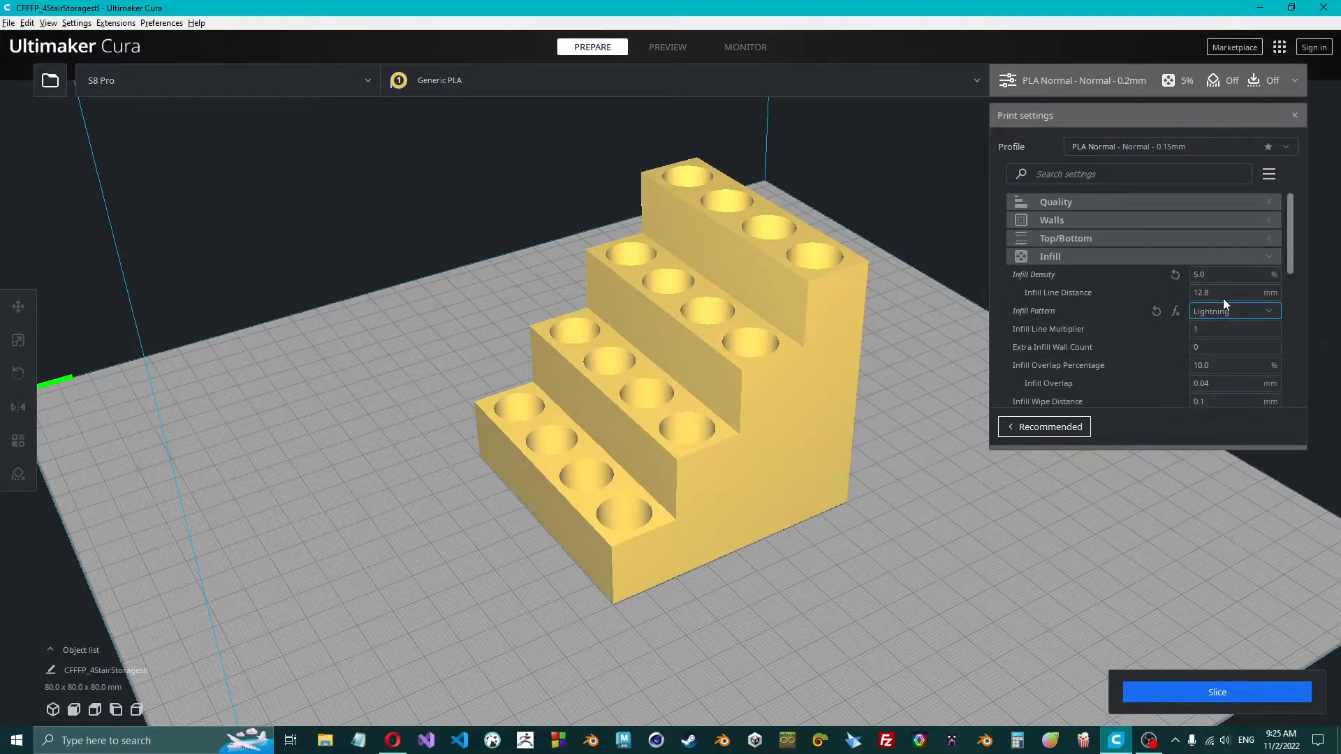
{"action": "left_click", "coordinate": [1130, 256]}
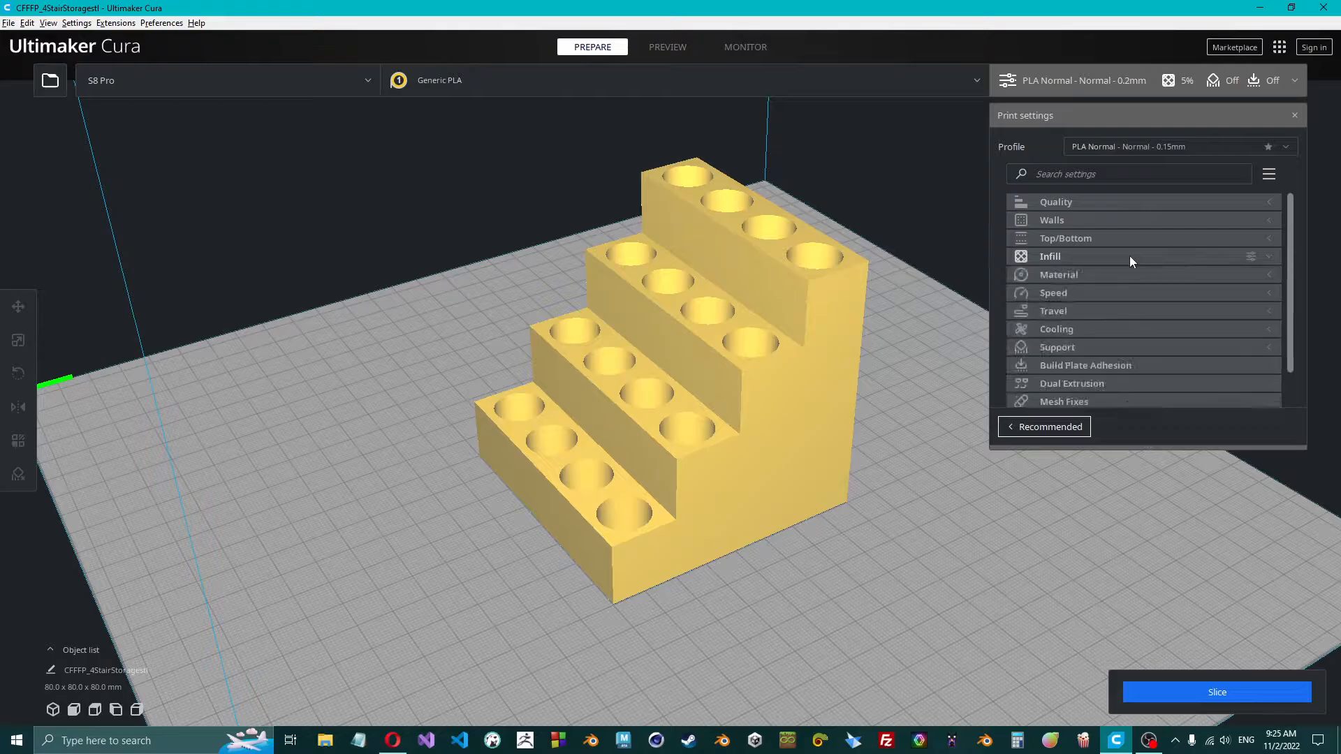
Examine the Speed category's print, infill, wall, travel and initial layer speeds without changing them, and collapse the category.
{"action": "scroll", "coordinate": [1133, 275], "scroll_direction": "down", "scroll_amount": 2}
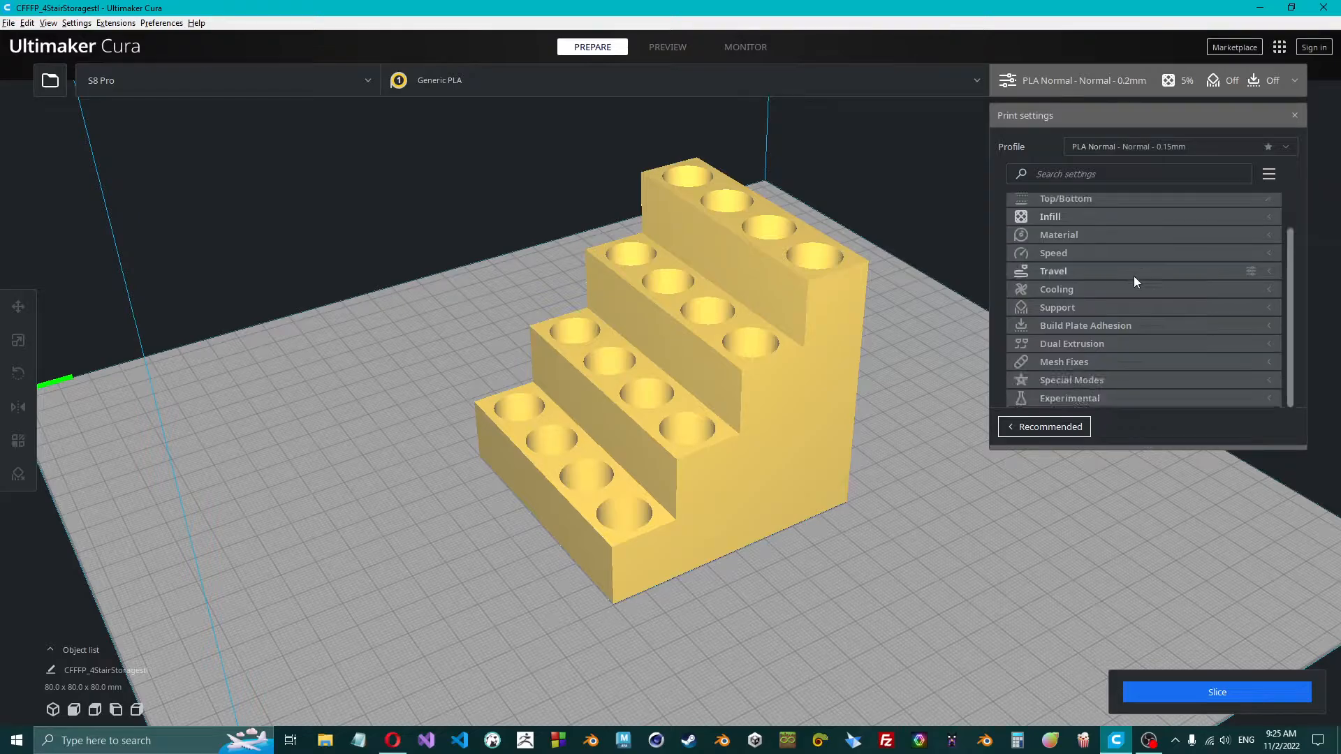
{"action": "left_click", "coordinate": [1078, 250]}
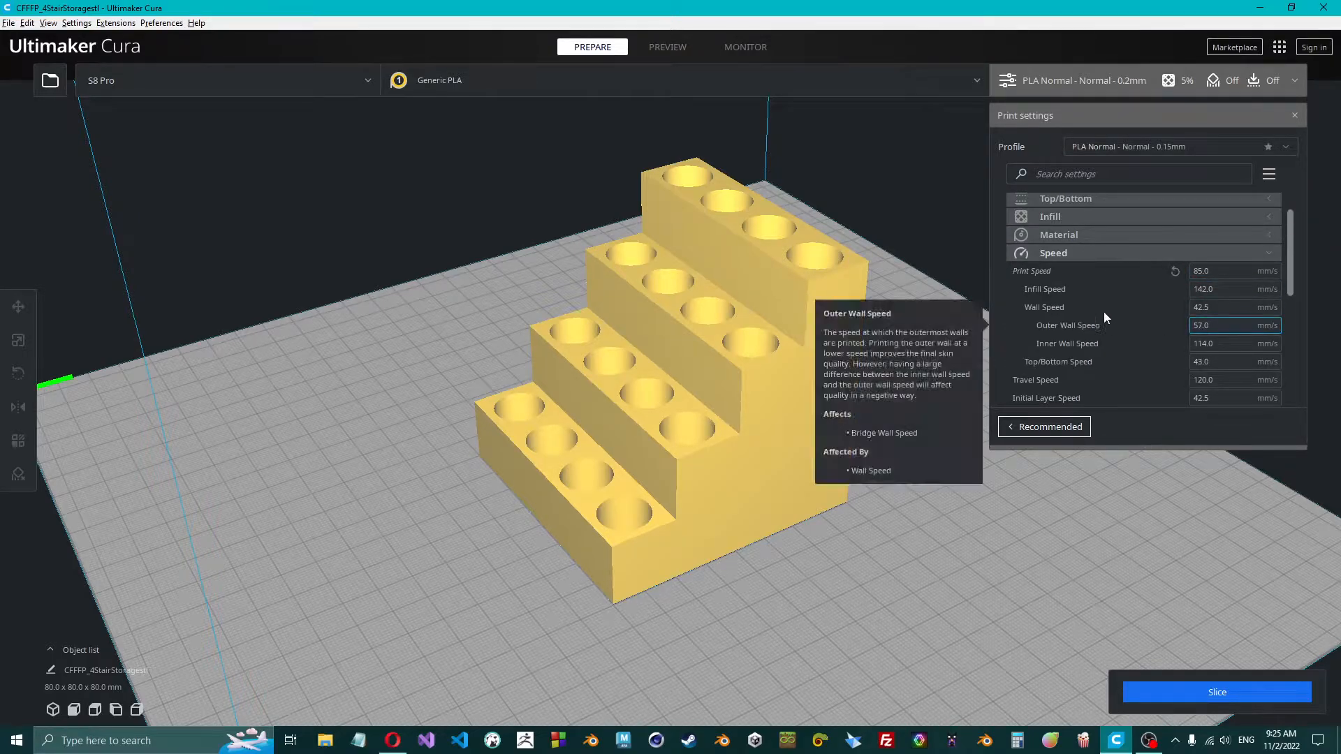
{"action": "right_click_drag", "start_coordinate": [335, 324], "coordinate": [401, 326]}
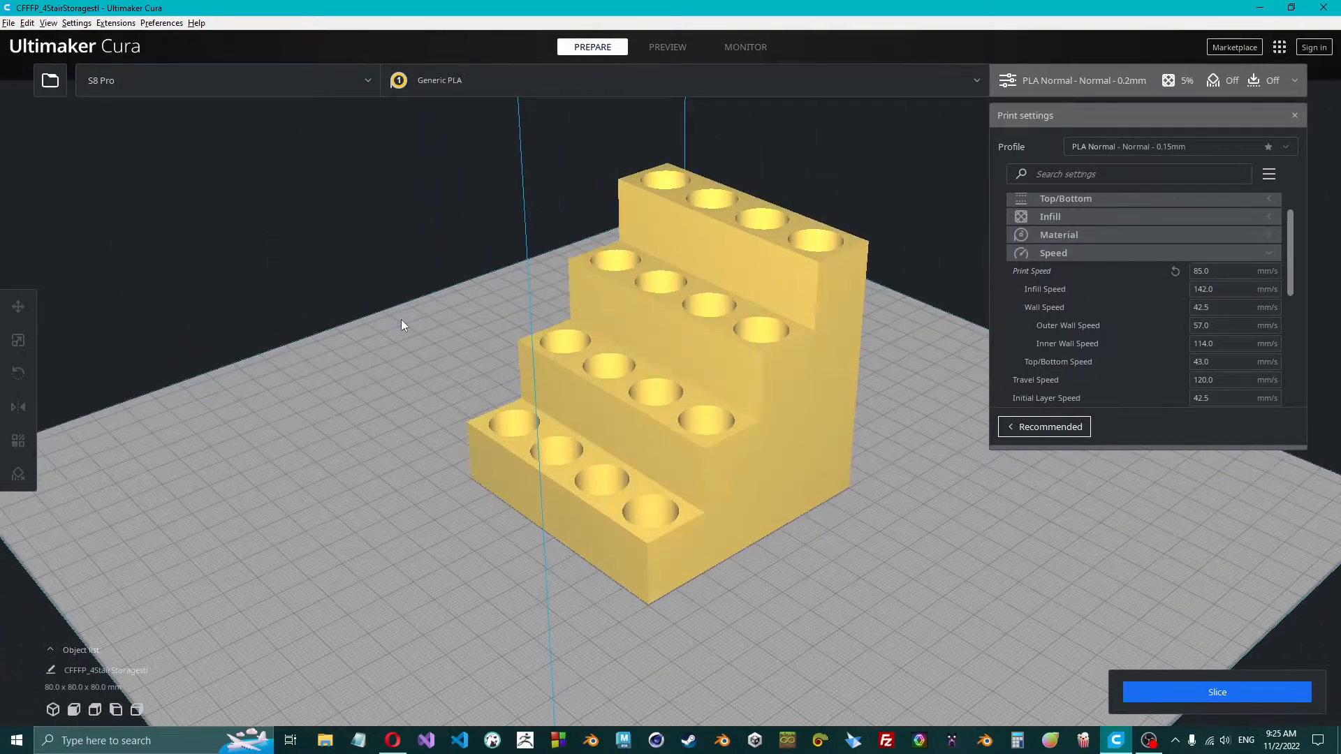
{"action": "double_click", "coordinate": [1215, 271]}
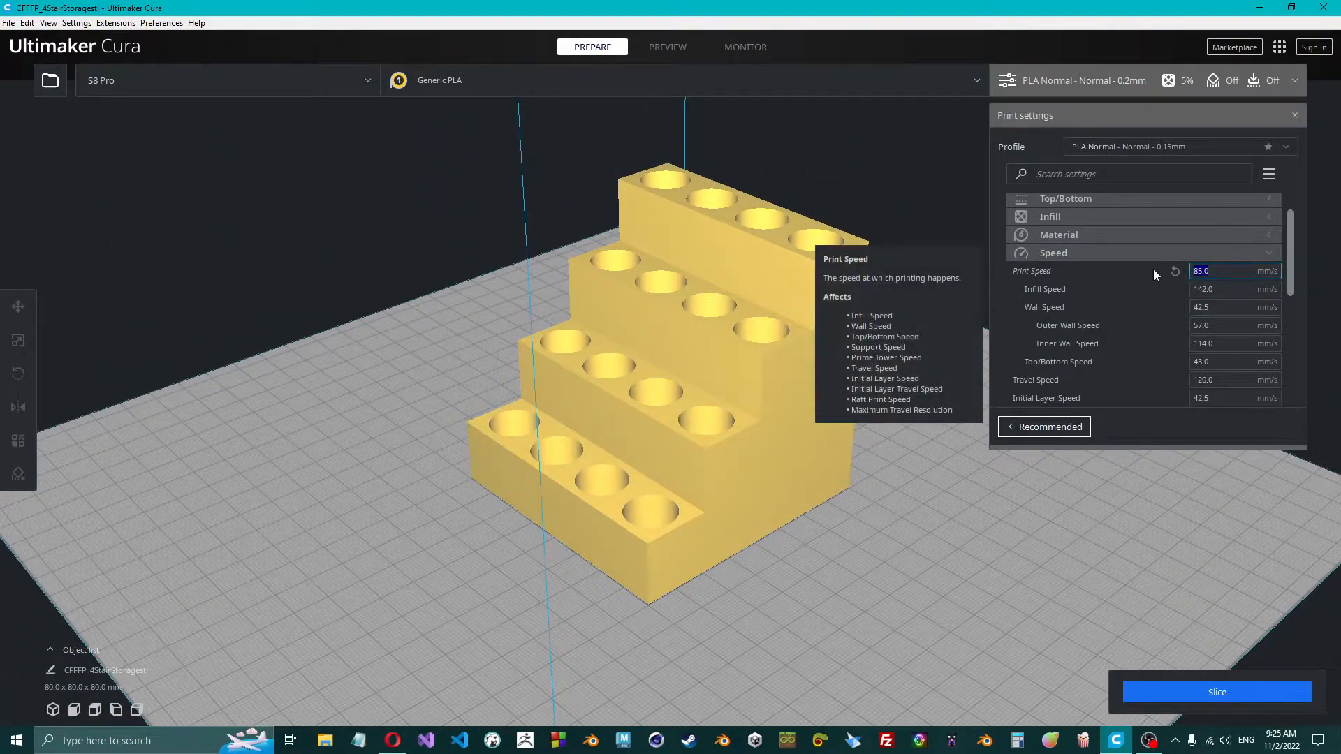
{"action": "right_click_drag", "start_coordinate": [803, 408], "coordinate": [445, 410]}
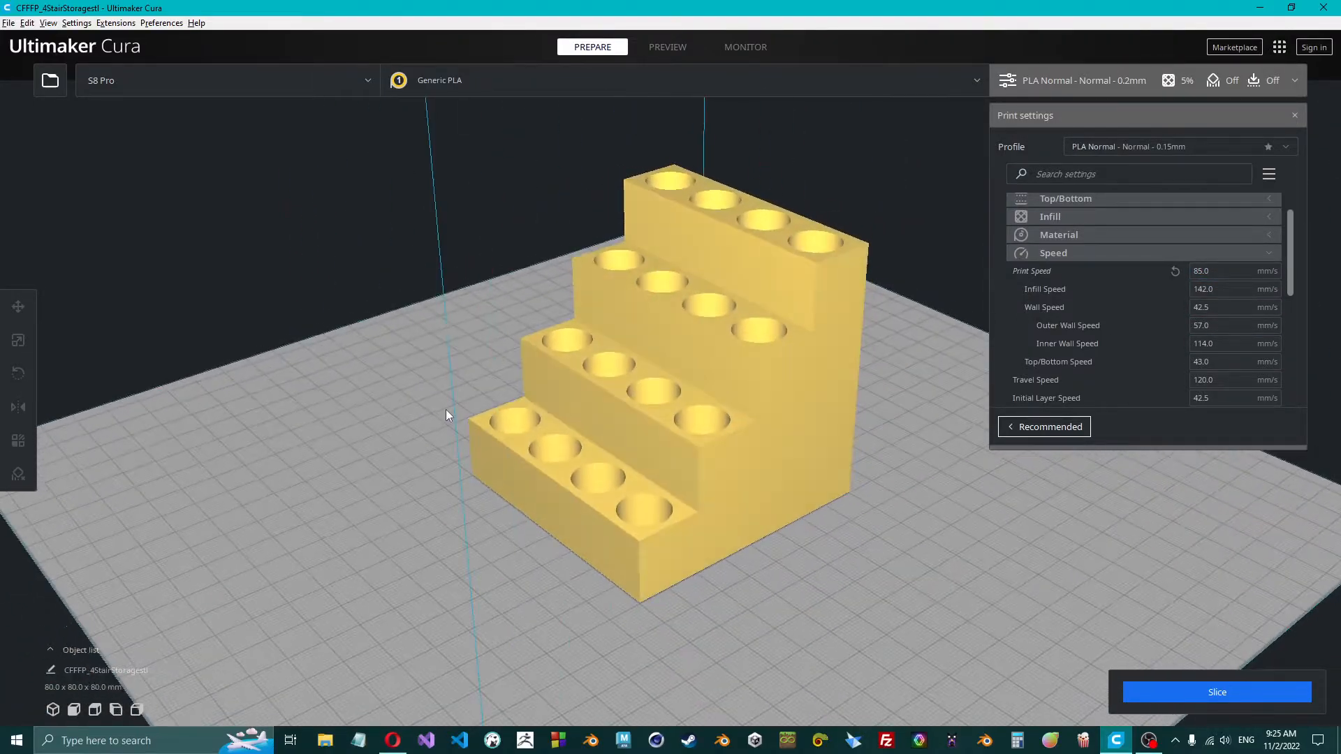
{"action": "double_click", "coordinate": [1215, 271]}
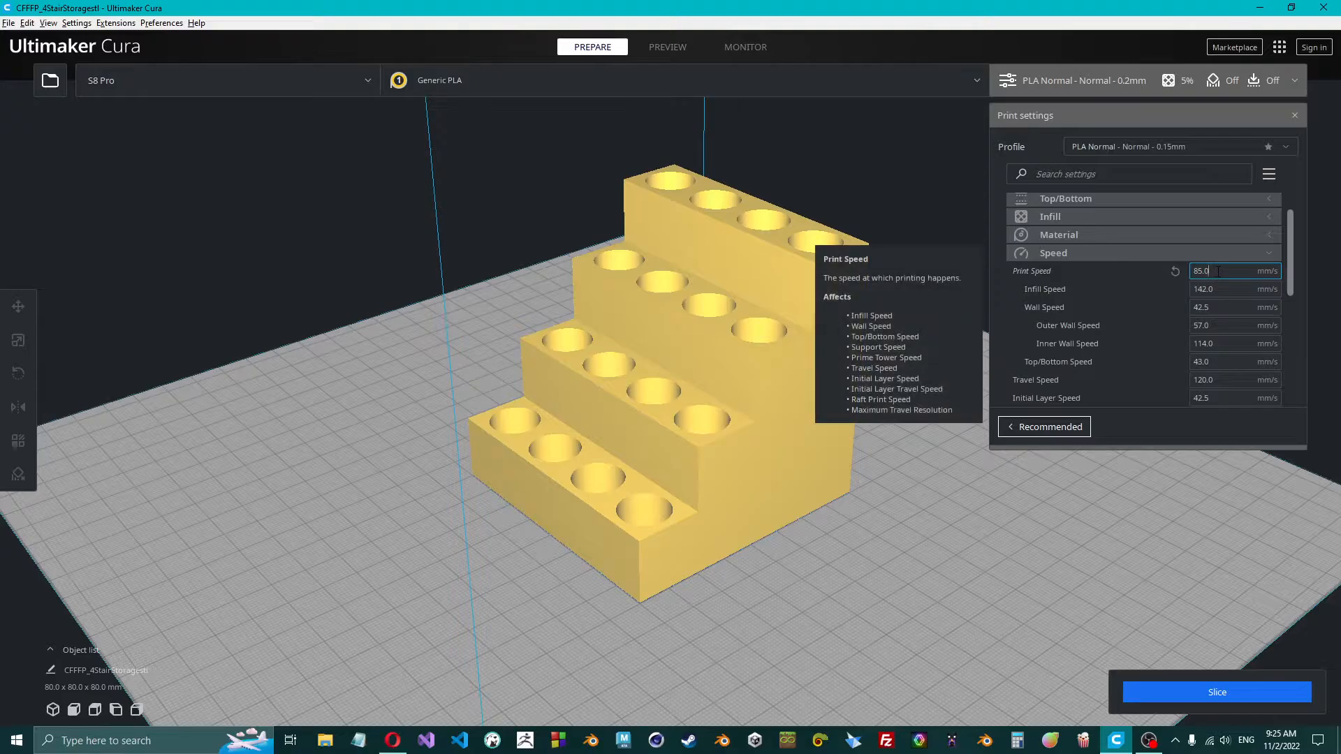
{"action": "left_click", "coordinate": [1234, 271]}
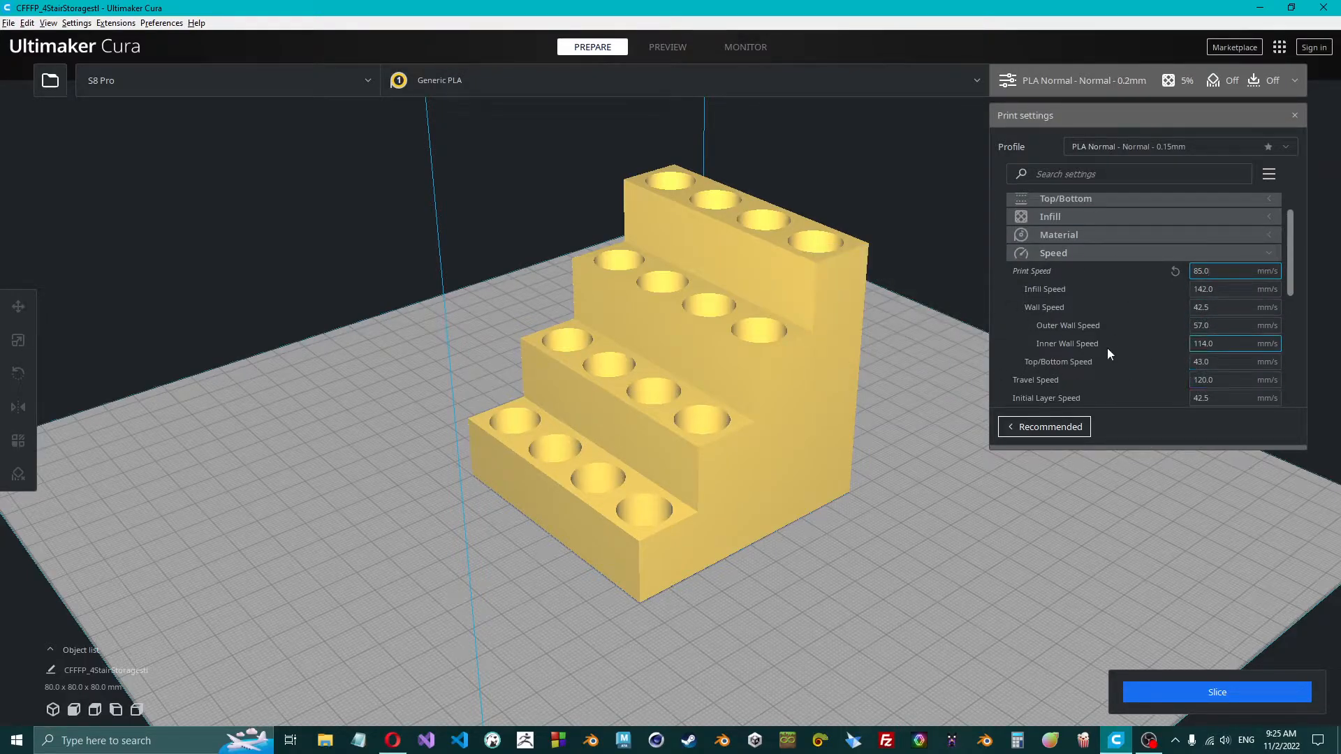
{"action": "scroll", "coordinate": [1107, 347], "scroll_direction": "down", "scroll_amount": 2}
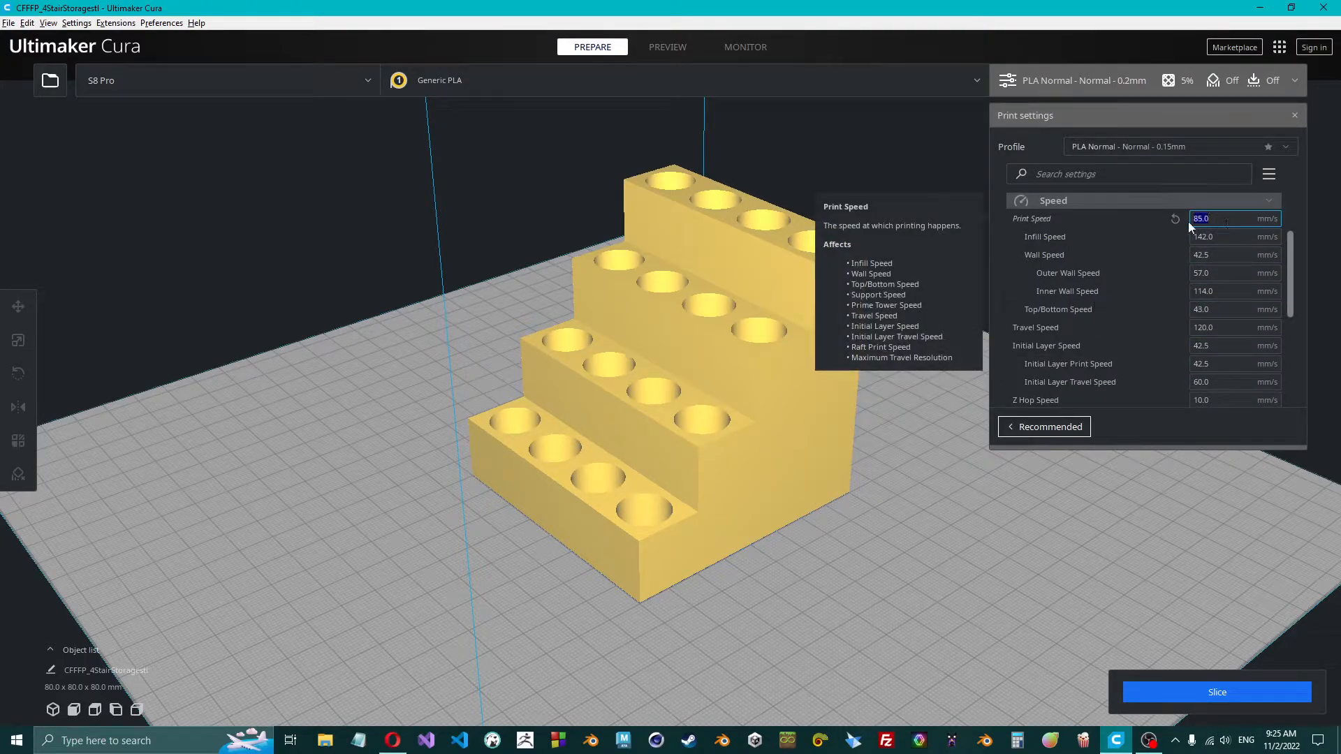
{"action": "left_click", "coordinate": [1217, 220]}
{"action": "left_click_drag", "start_coordinate": [1211, 220], "coordinate": [1189, 220]}
{"action": "left_click", "coordinate": [1230, 219]}
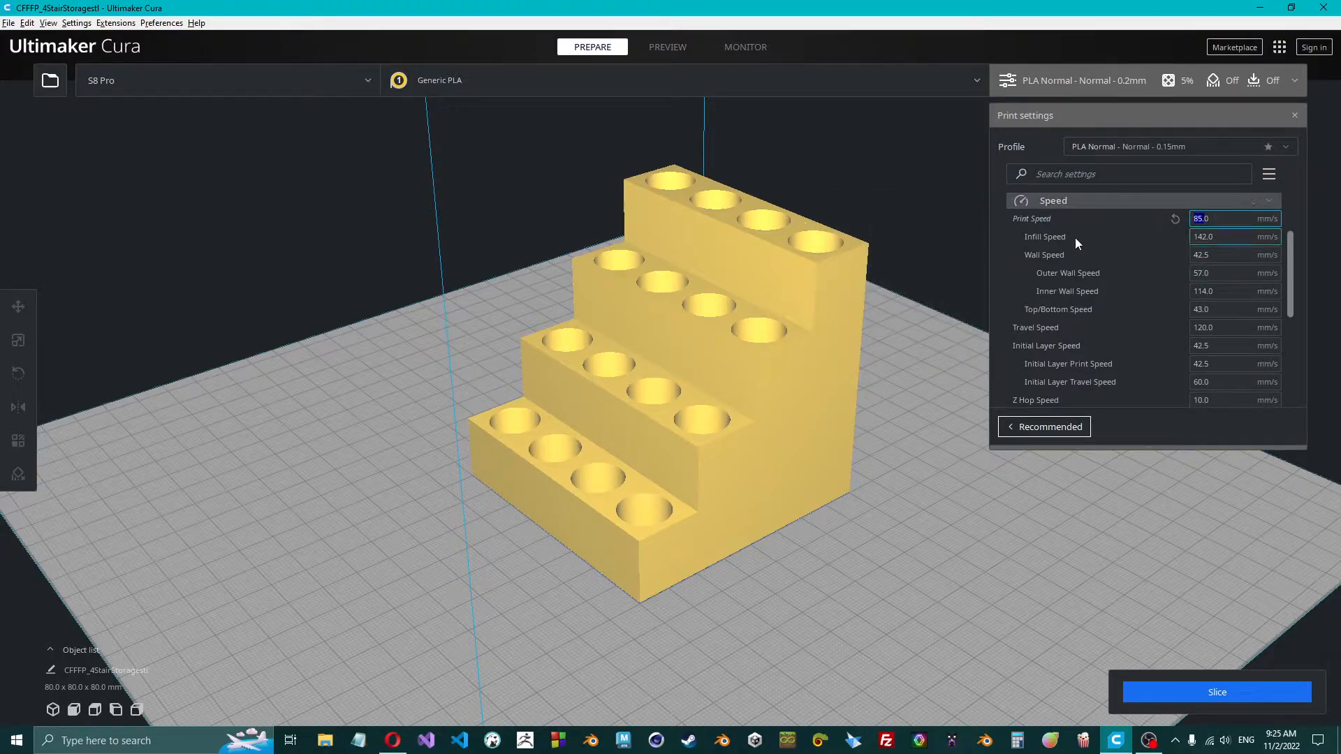
{"action": "left_click", "coordinate": [1070, 200]}
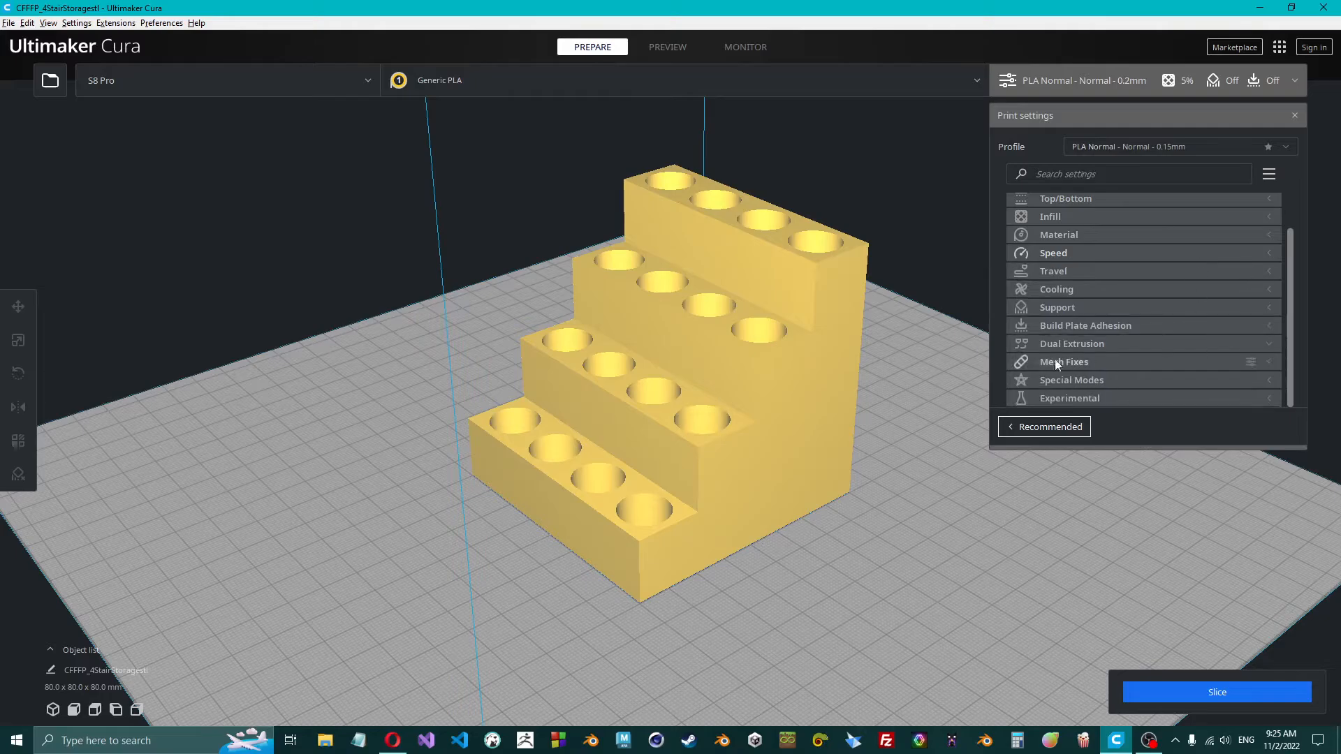
Examine the Travel category's retraction, combing and travel avoidance settings without changing them, and collapse the category.
{"action": "left_click", "coordinate": [1092, 271]}
{"action": "scroll", "coordinate": [1091, 272], "scroll_direction": "down", "scroll_amount": 3}
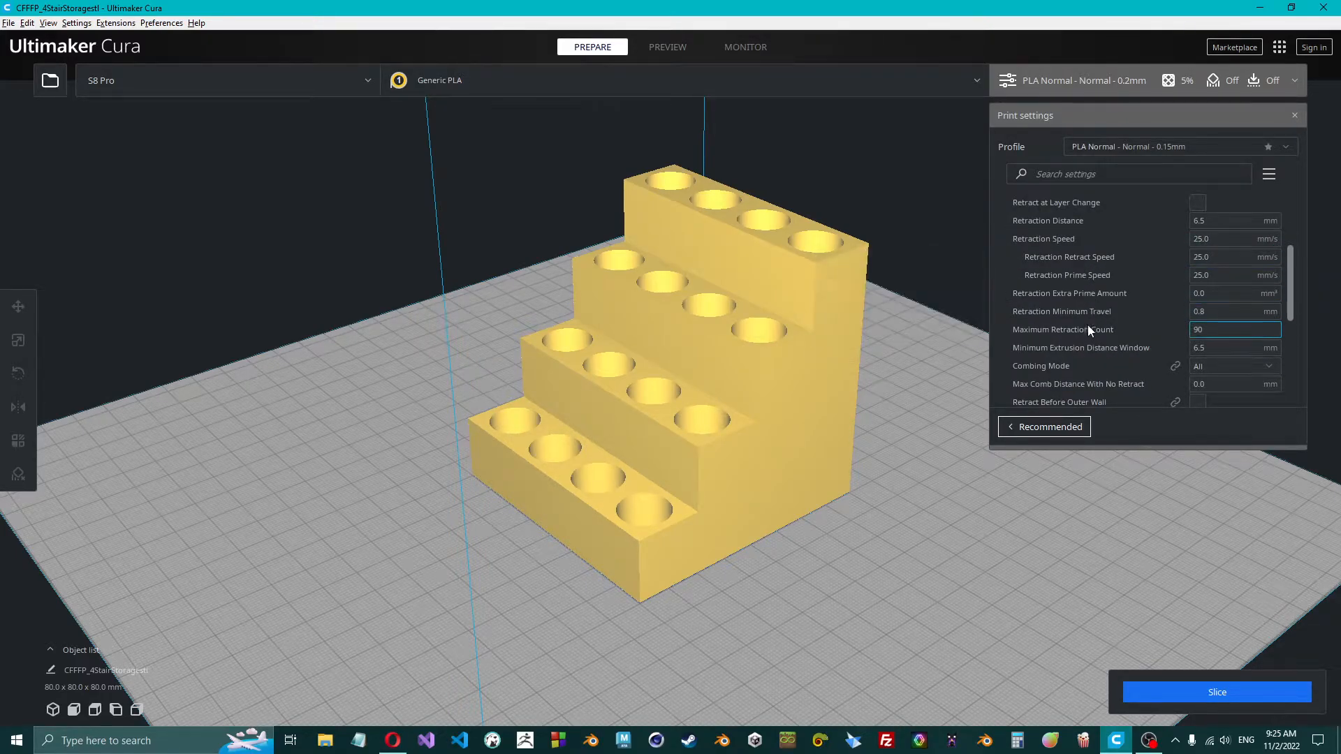
{"action": "scroll", "coordinate": [1071, 361], "scroll_direction": "up", "scroll_amount": 3}
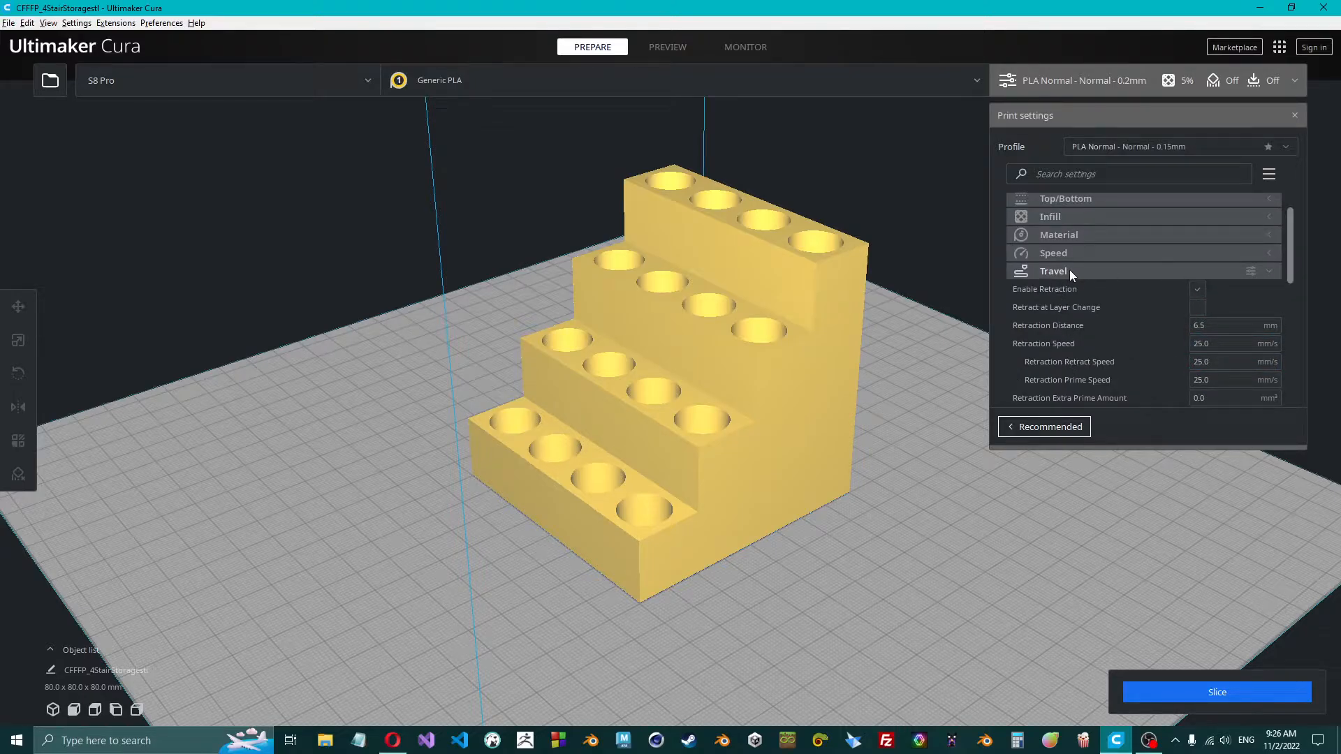
{"action": "right_click_drag", "start_coordinate": [467, 354], "coordinate": [1058, 314]}
{"action": "scroll", "coordinate": [1141, 305], "scroll_direction": "down", "scroll_amount": 3}
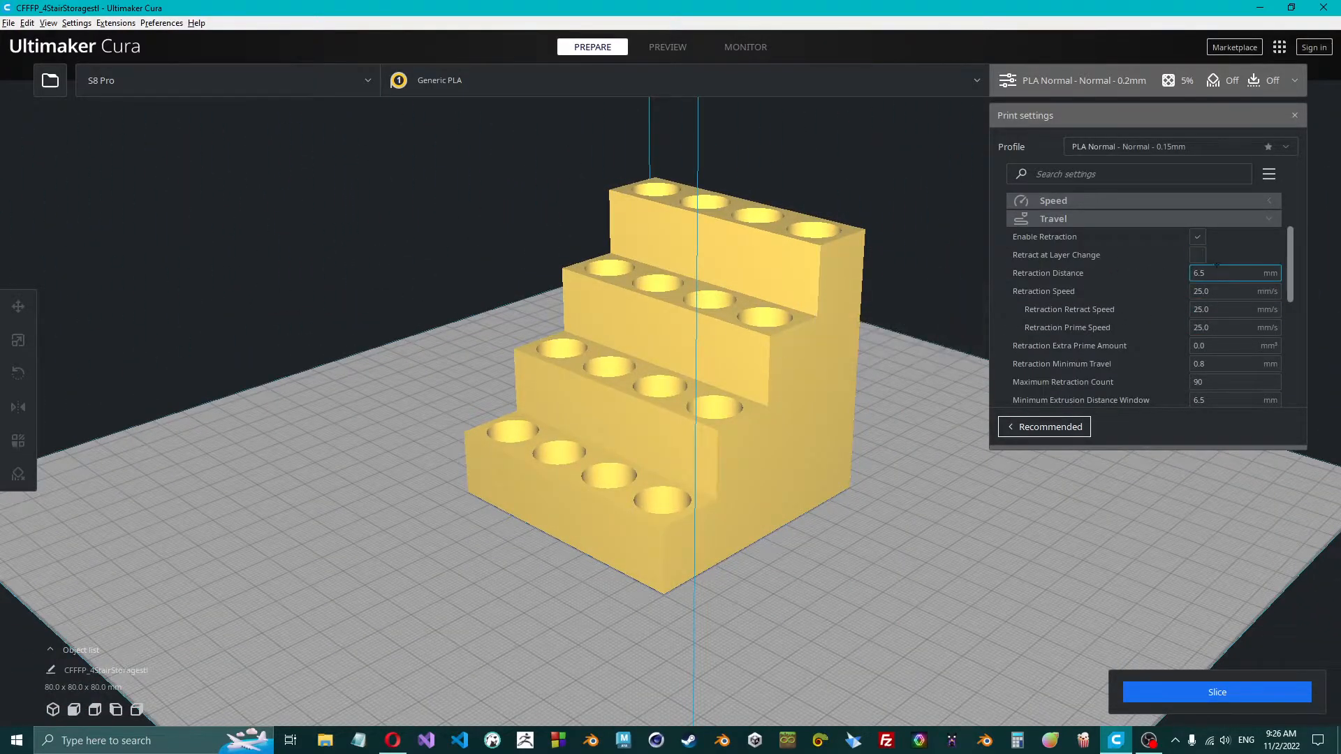
{"action": "scroll", "coordinate": [1118, 350], "scroll_direction": "down", "scroll_amount": 3}
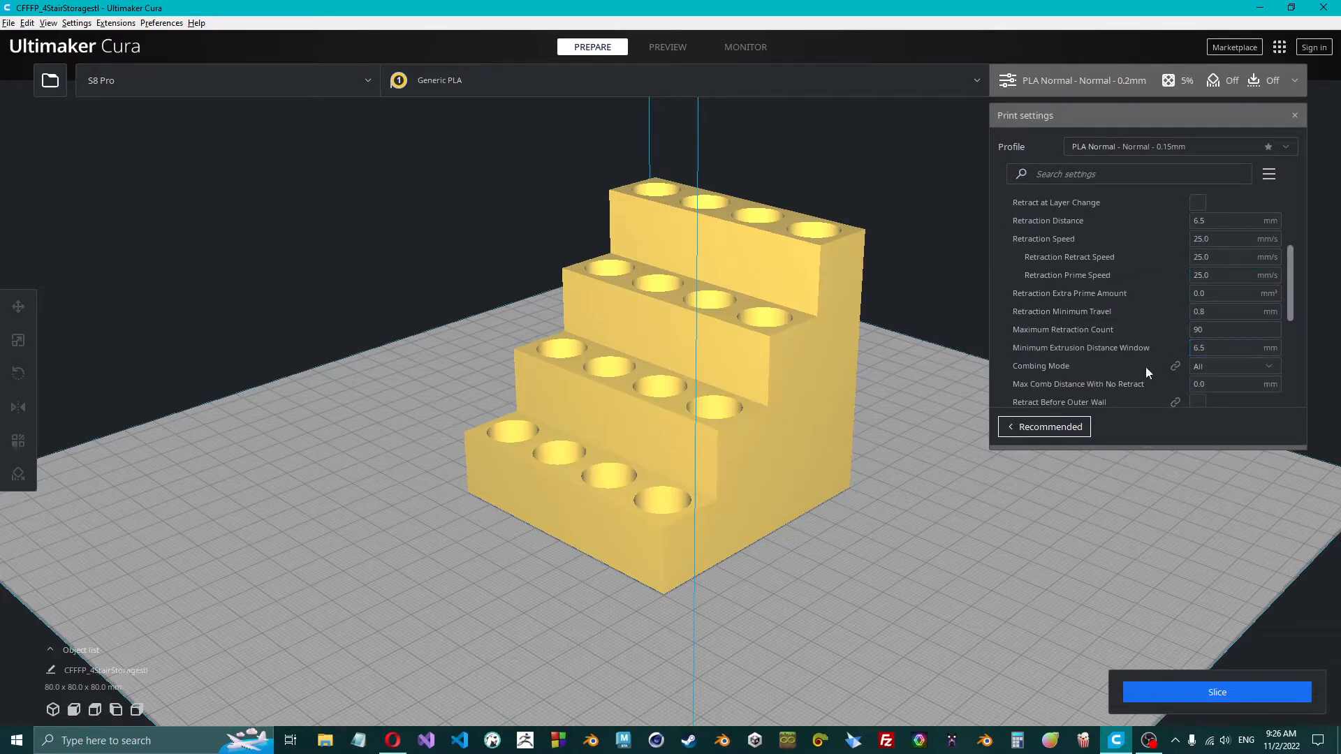
{"action": "scroll", "coordinate": [1126, 352], "scroll_direction": "down", "scroll_amount": 3}
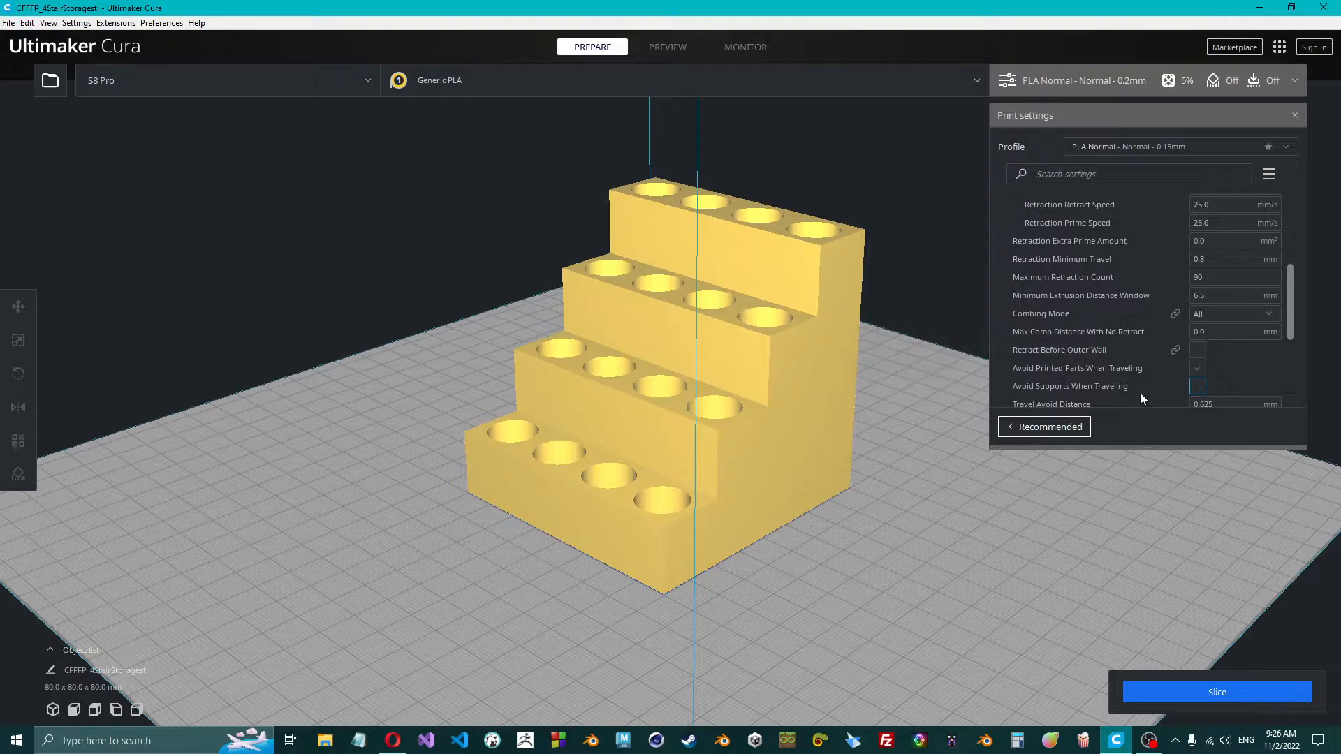
{"action": "scroll", "coordinate": [1111, 328], "scroll_direction": "up", "scroll_amount": 9}
{"action": "left_click", "coordinate": [1079, 273]}
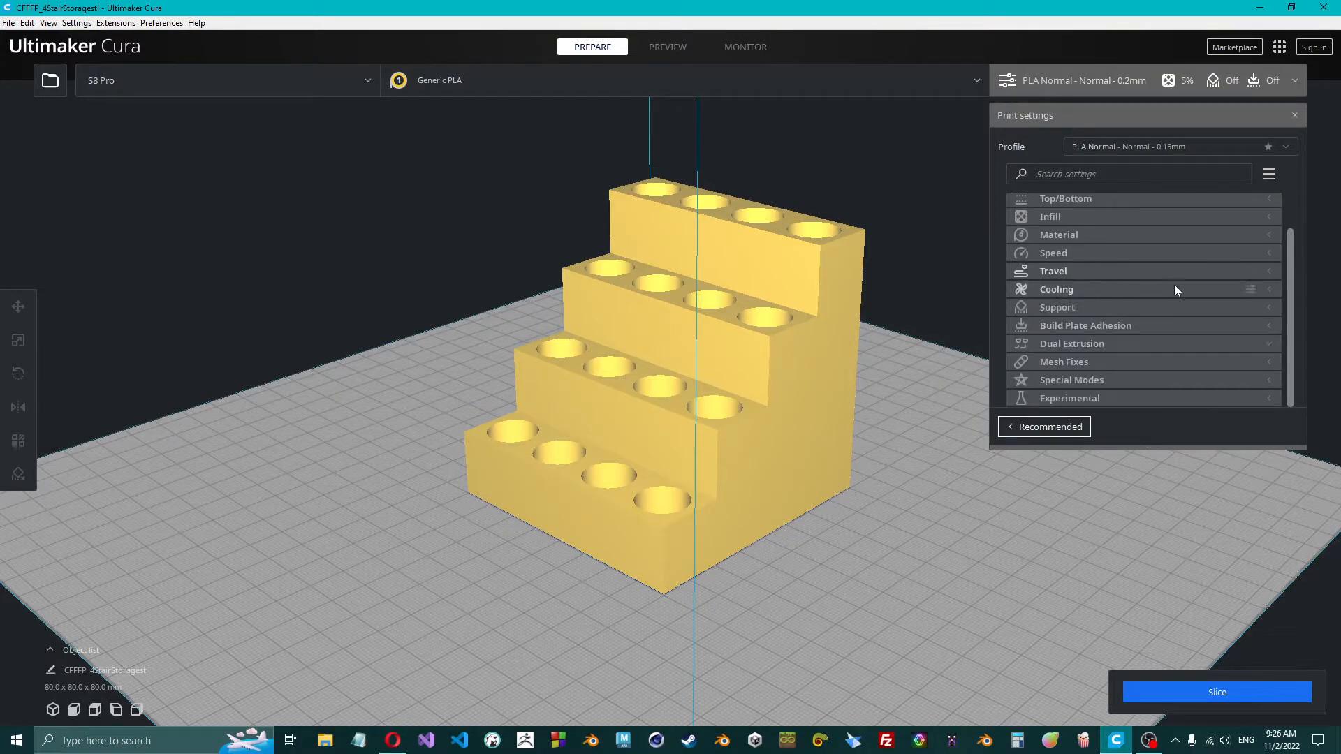
Review the fan speed and layer time settings in the Cooling category, and collapse it.
{"action": "left_click", "coordinate": [1066, 289]}
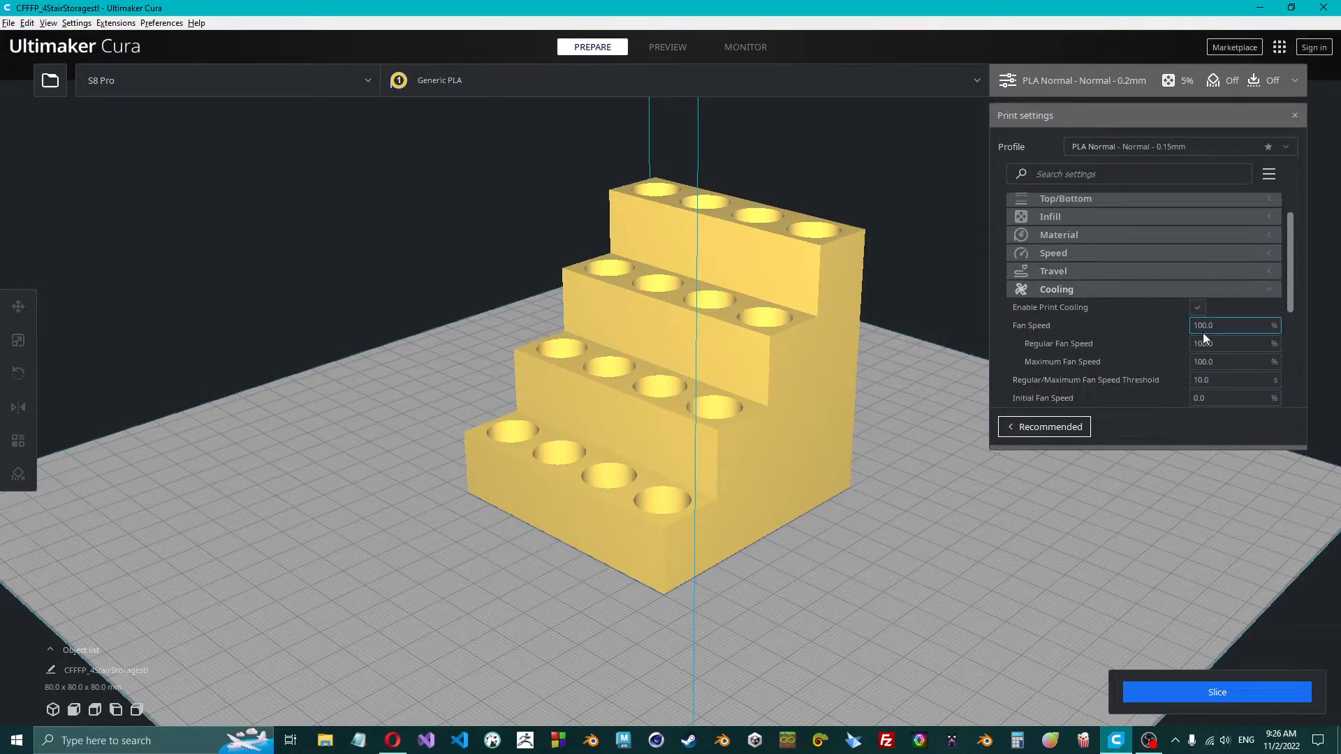
{"action": "scroll", "coordinate": [1155, 338], "scroll_direction": "down", "scroll_amount": 3}
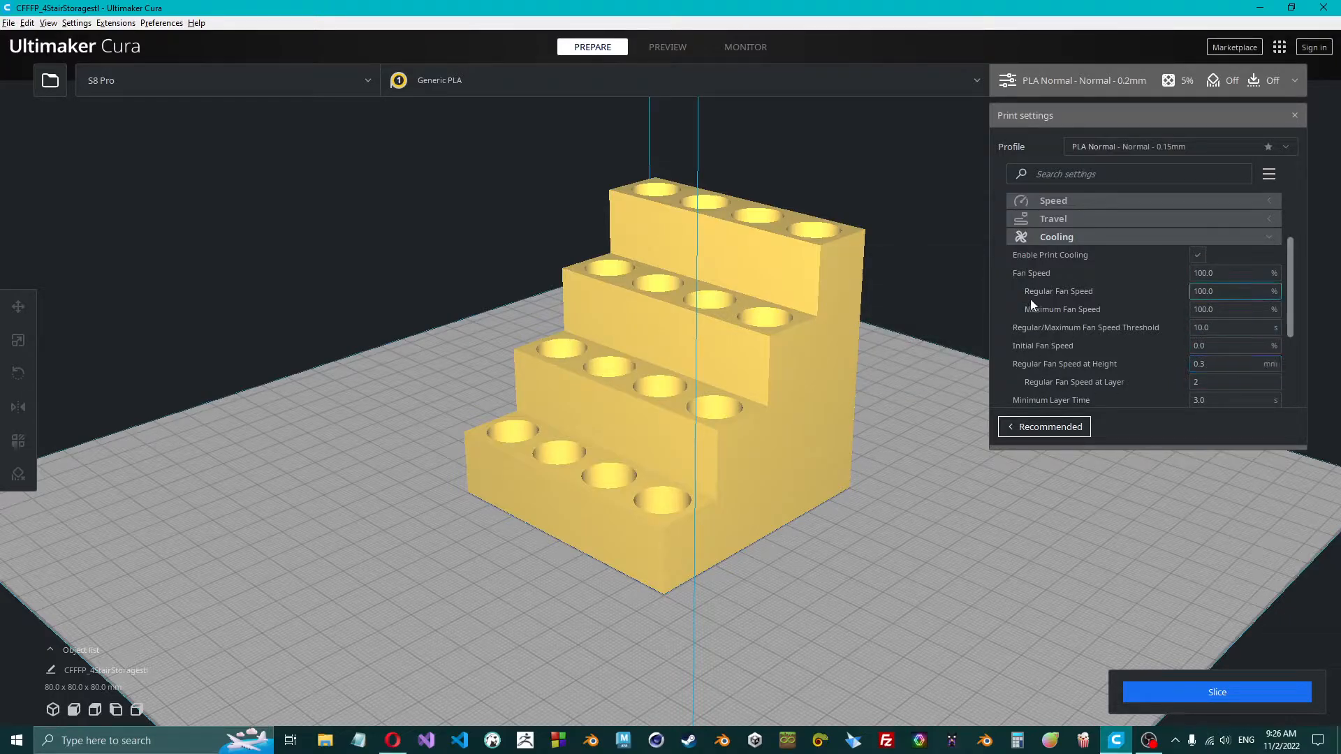
{"action": "left_click", "coordinate": [1075, 237]}
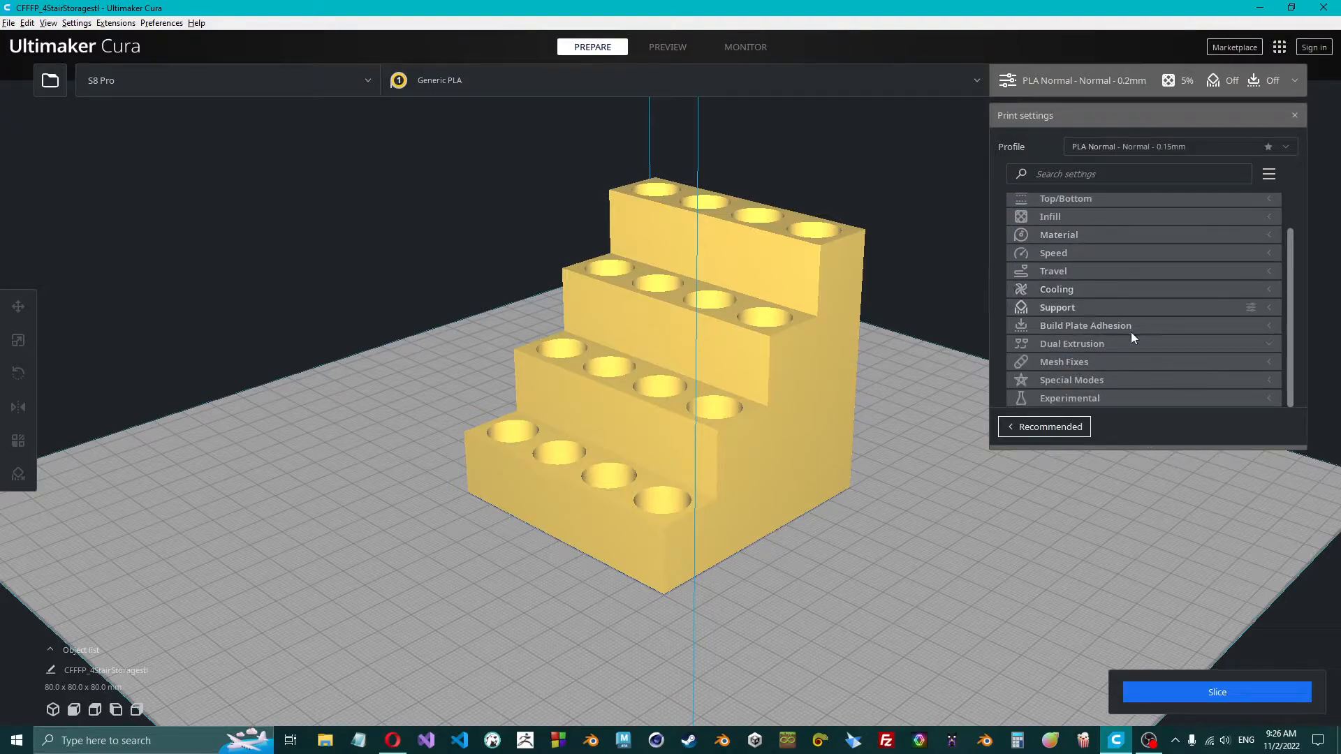
Examine the Generate Support option against the stair model's steps and sides from several angles, and collapse the Support category.
{"action": "left_click", "coordinate": [1097, 307]}
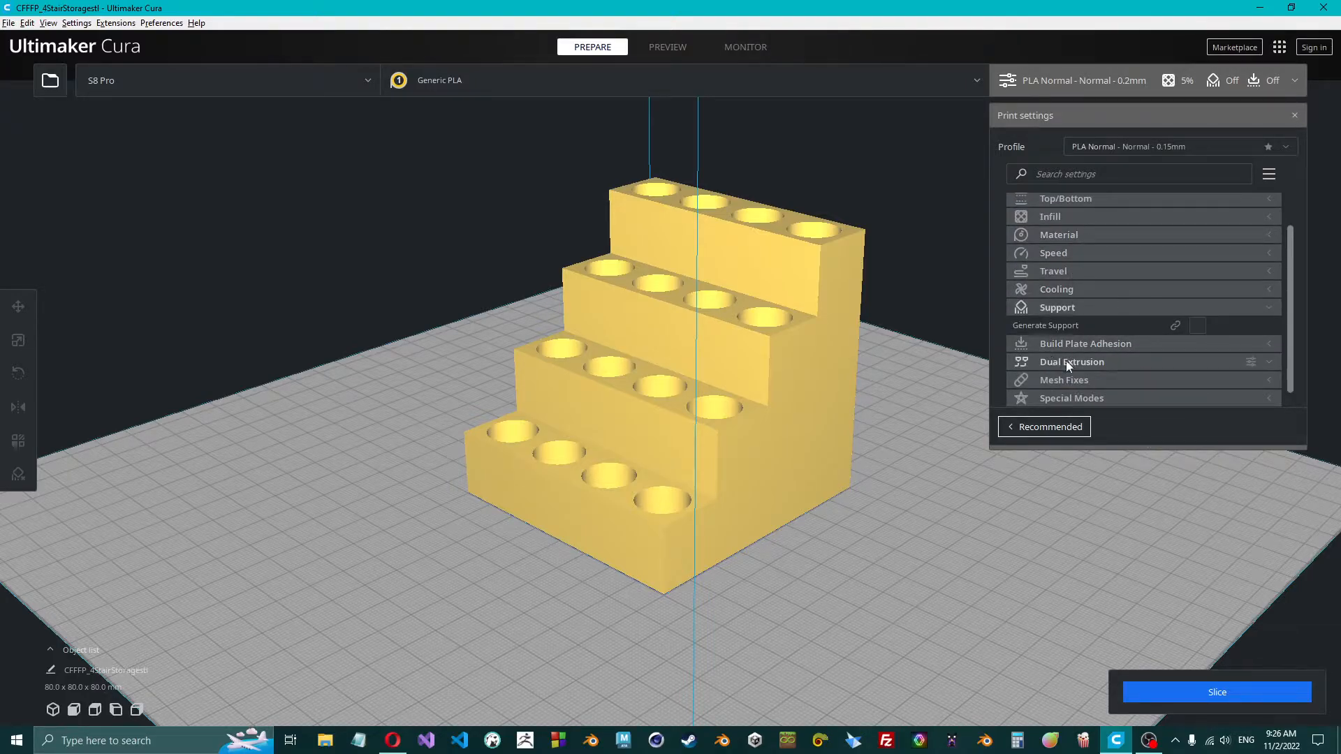
{"action": "mouse_move", "coordinate": [710, 412]}
{"action": "right_mouse_down"}
{"action": "mouse_move", "coordinate": [535, 412]}
{"action": "mouse_move", "coordinate": [544, 446]}
{"action": "mouse_move", "coordinate": [516, 406]}
{"action": "mouse_move", "coordinate": [462, 421]}
{"action": "mouse_move", "coordinate": [690, 390]}
{"action": "mouse_move", "coordinate": [705, 433]}
{"action": "right_mouse_up"}
{"action": "mouse_move", "coordinate": [656, 564]}
{"action": "right_mouse_down"}
{"action": "mouse_move", "coordinate": [751, 529]}
{"action": "mouse_move", "coordinate": [714, 576]}
{"action": "mouse_move", "coordinate": [661, 577]}
{"action": "right_mouse_up"}
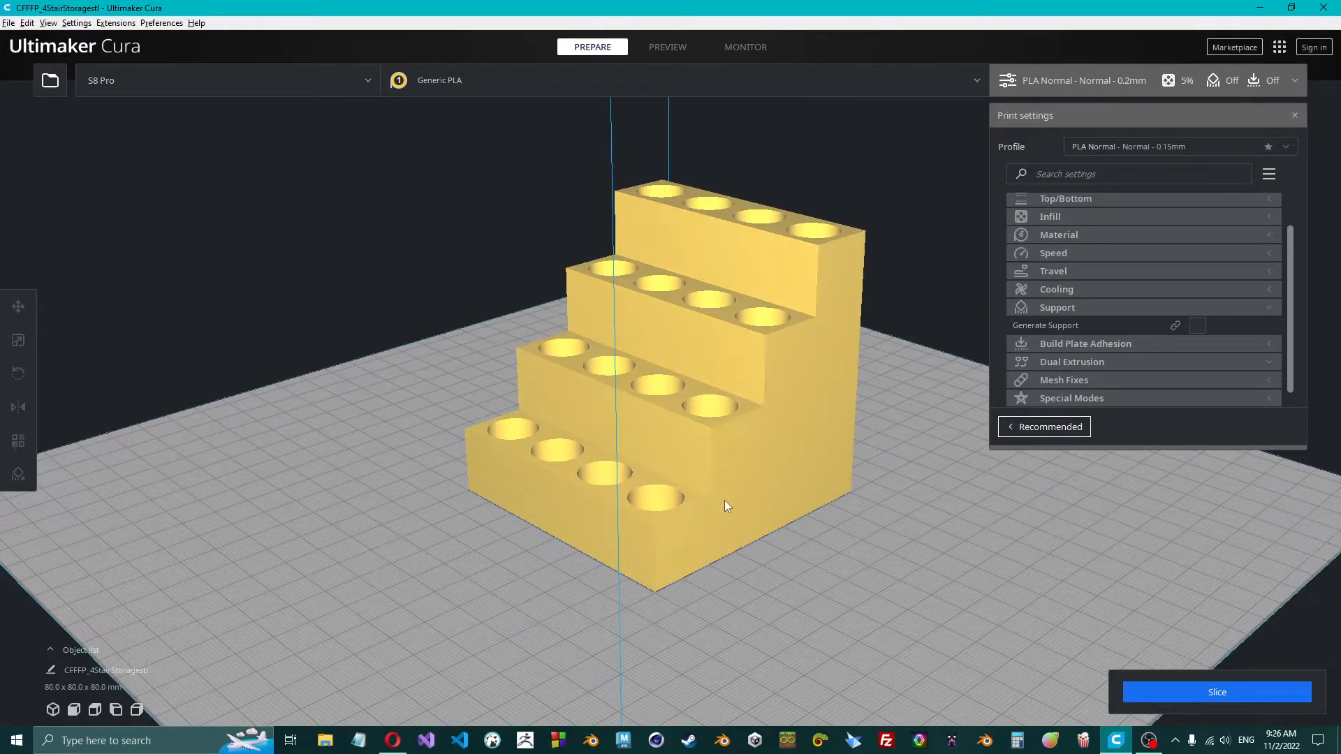
{"action": "right_click_drag", "start_coordinate": [725, 504], "coordinate": [832, 485]}
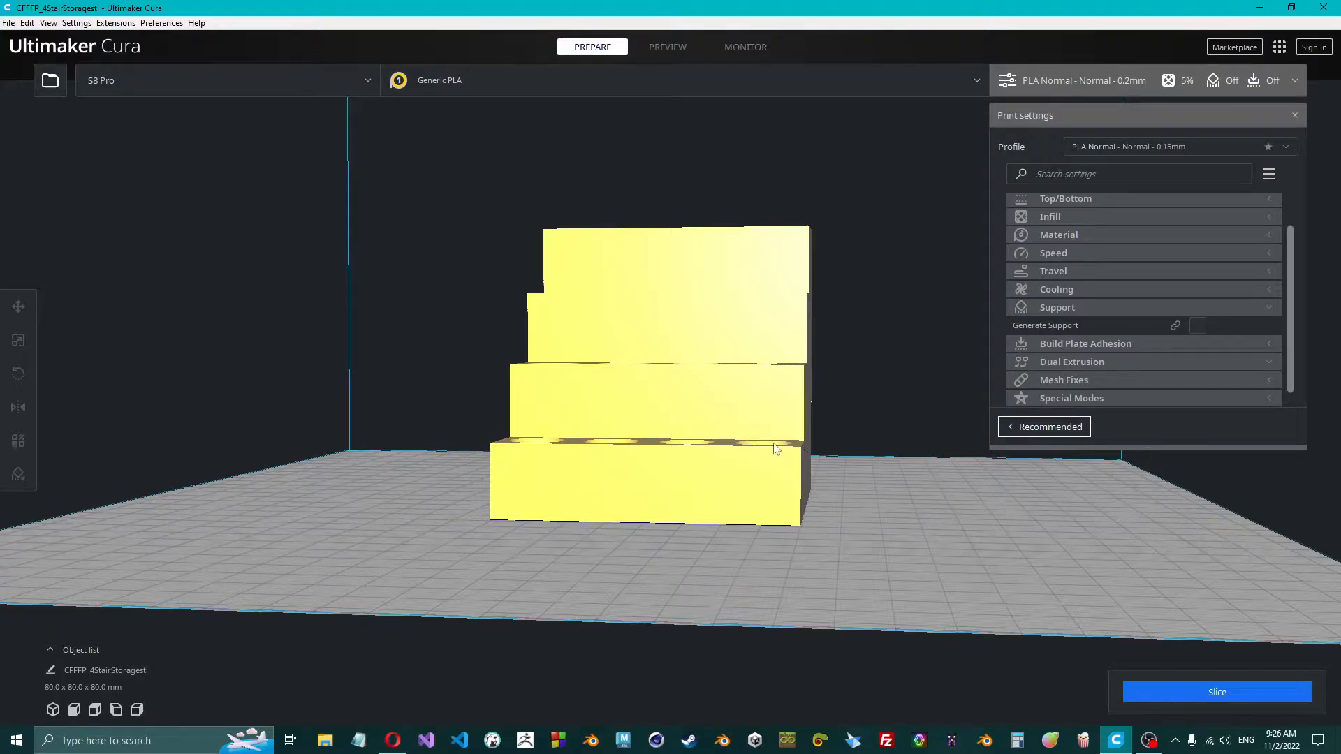
{"action": "mouse_move", "coordinate": [804, 455]}
{"action": "right_mouse_down"}
{"action": "mouse_move", "coordinate": [816, 482]}
{"action": "mouse_move", "coordinate": [802, 505]}
{"action": "mouse_move", "coordinate": [735, 517]}
{"action": "mouse_move", "coordinate": [664, 484]}
{"action": "mouse_move", "coordinate": [647, 510]}
{"action": "mouse_move", "coordinate": [684, 518]}
{"action": "mouse_move", "coordinate": [843, 475]}
{"action": "mouse_move", "coordinate": [661, 477]}
{"action": "mouse_move", "coordinate": [613, 413]}
{"action": "mouse_move", "coordinate": [421, 458]}
{"action": "mouse_move", "coordinate": [450, 381]}
{"action": "mouse_move", "coordinate": [706, 347]}
{"action": "mouse_move", "coordinate": [730, 488]}
{"action": "mouse_move", "coordinate": [962, 496]}
{"action": "mouse_move", "coordinate": [820, 462]}
{"action": "right_mouse_up"}
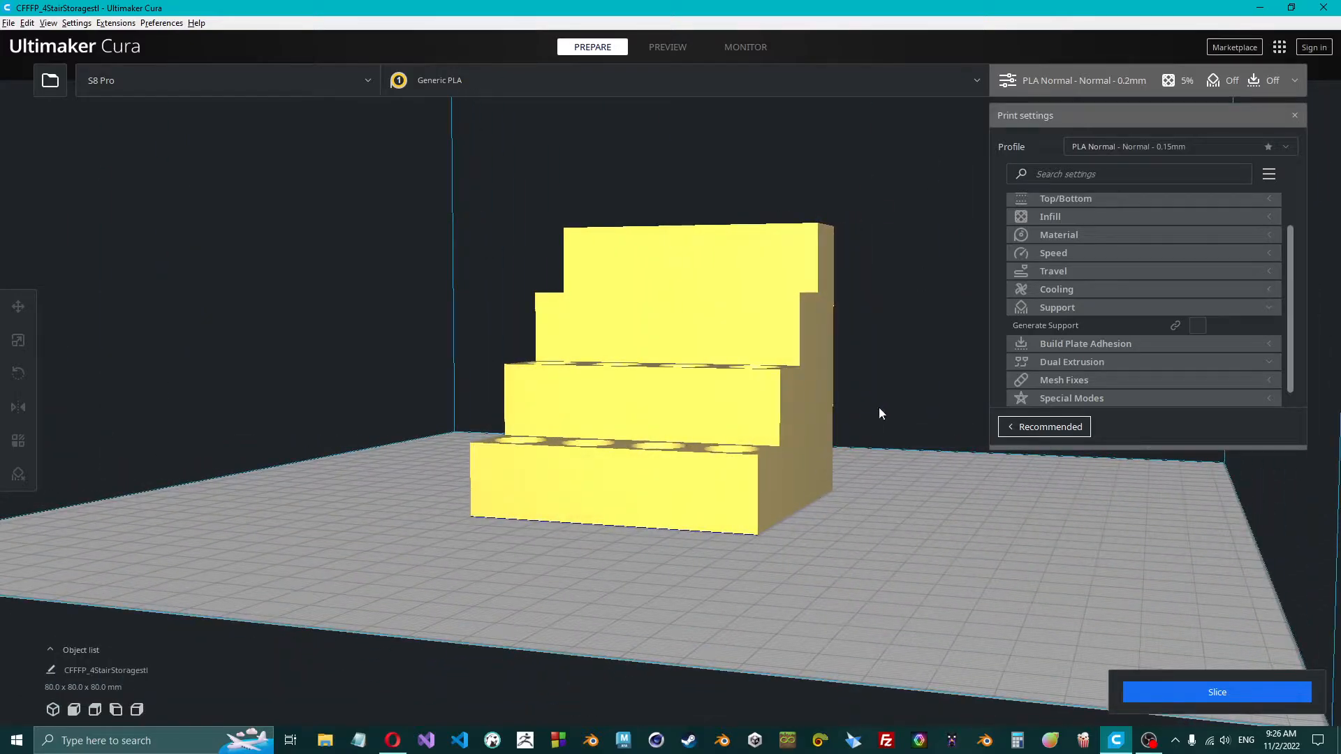
{"action": "right_click_drag", "start_coordinate": [861, 362], "coordinate": [957, 464]}
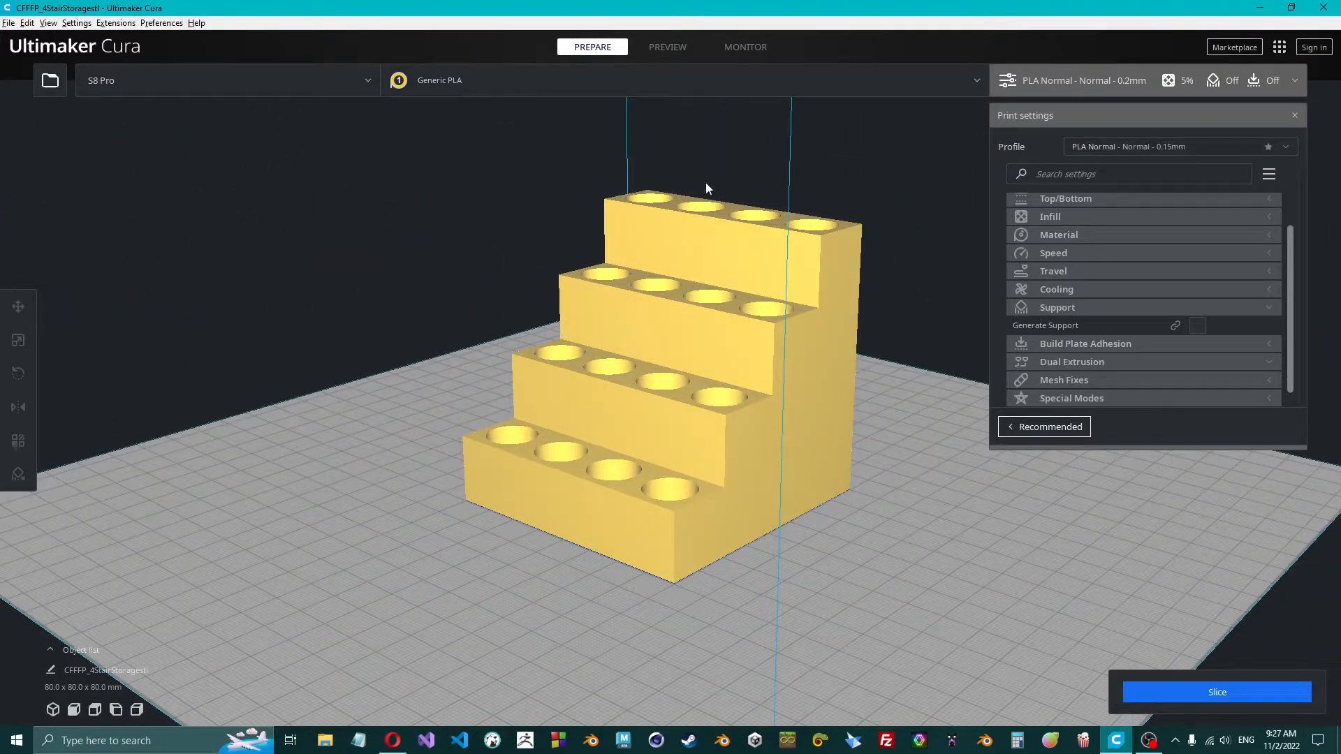
{"action": "mouse_move", "coordinate": [744, 466]}
{"action": "right_mouse_down"}
{"action": "mouse_move", "coordinate": [911, 487]}
{"action": "mouse_move", "coordinate": [710, 471]}
{"action": "mouse_move", "coordinate": [733, 461]}
{"action": "right_mouse_up"}
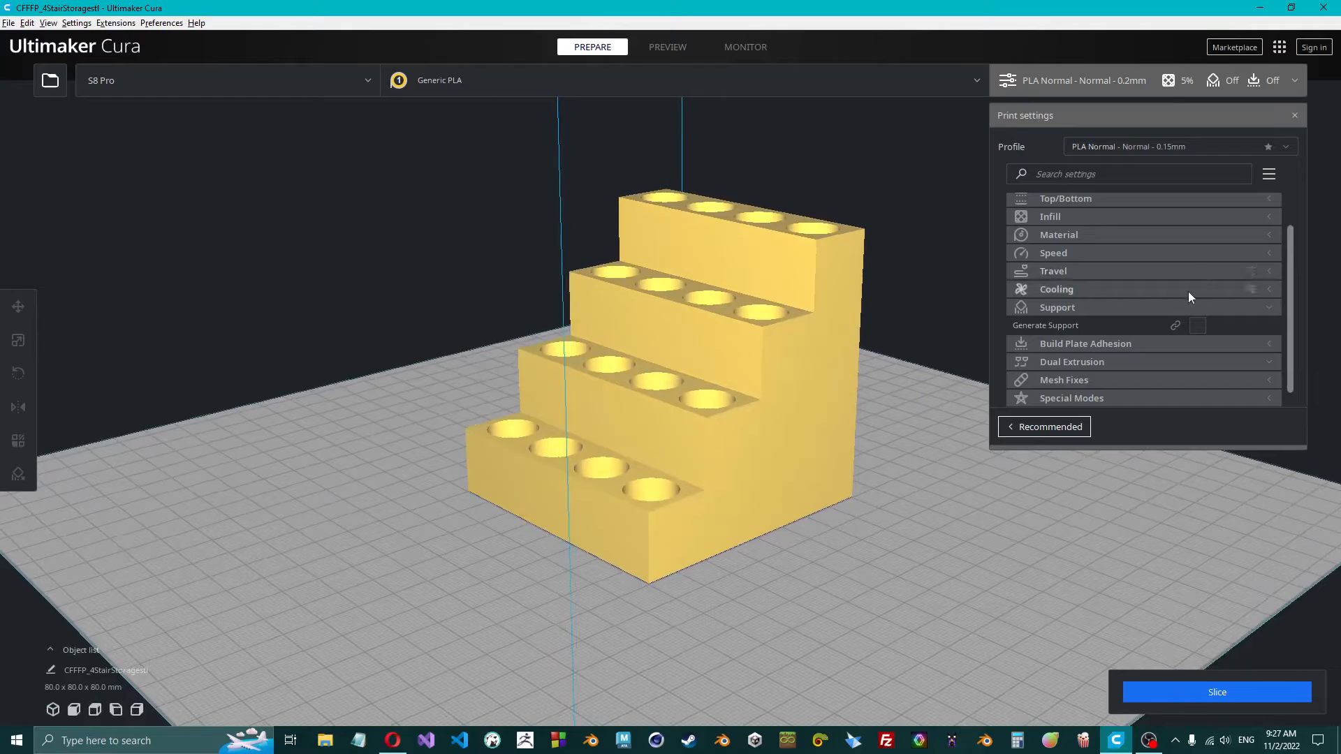
{"action": "left_click", "coordinate": [1097, 308]}
Inspect the stair model's underside and review the available adhesion types in the Build Plate Adhesion category without choosing one.
{"action": "right_click_drag", "start_coordinate": [609, 379], "coordinate": [723, 197]}
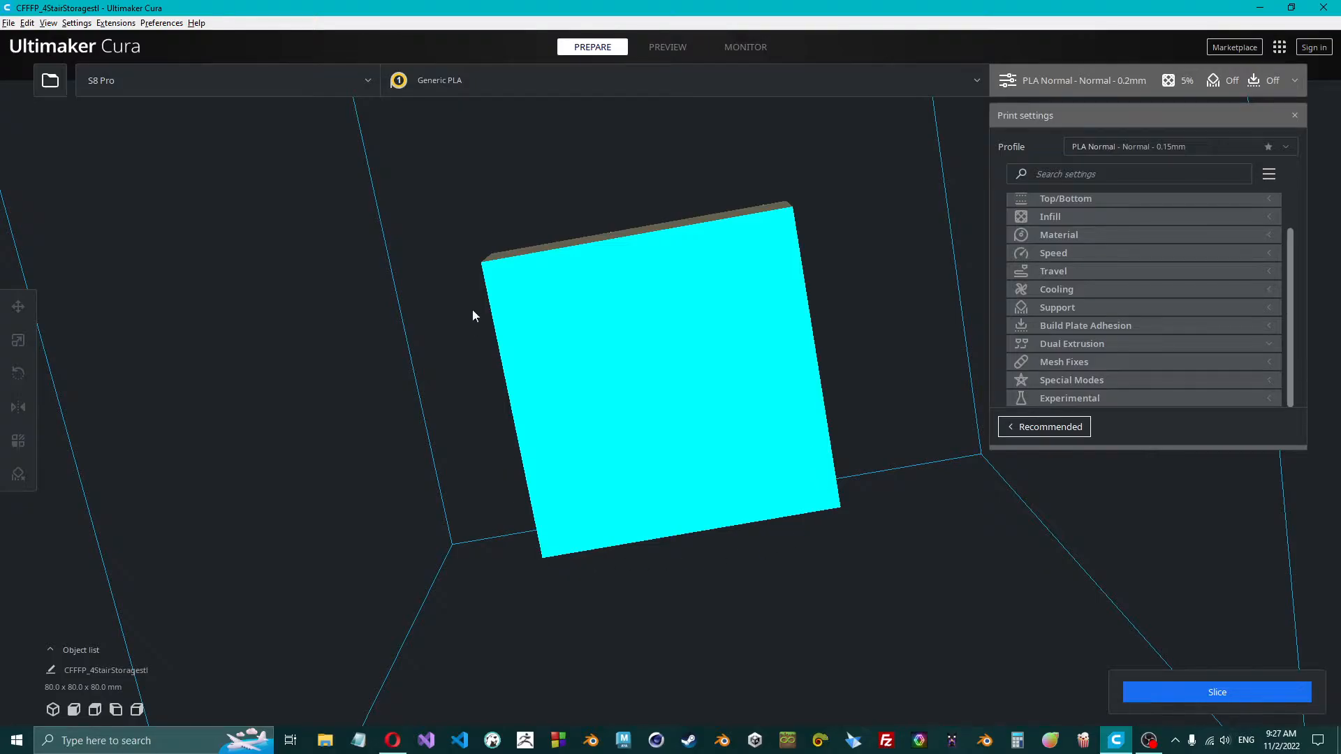
{"action": "right_click_drag", "start_coordinate": [555, 302], "coordinate": [481, 485]}
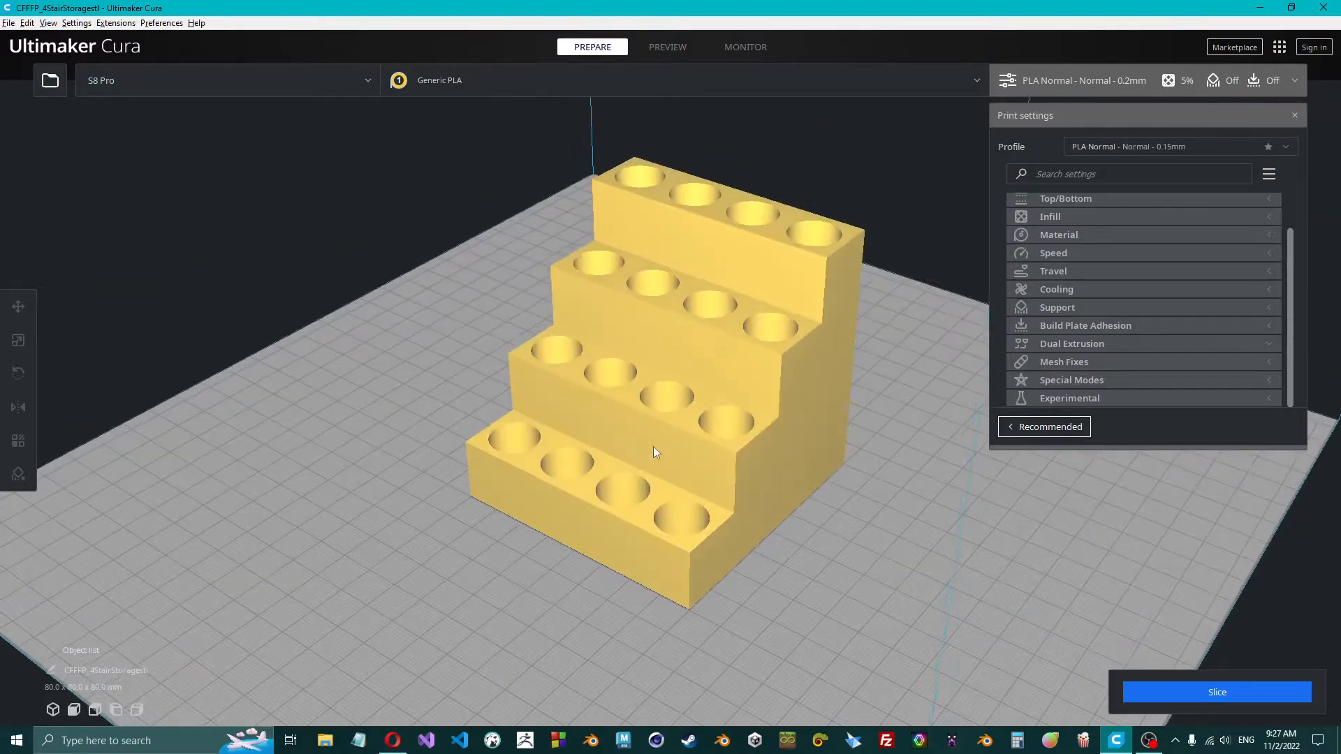
{"action": "right_click_drag", "start_coordinate": [655, 452], "coordinate": [916, 387]}
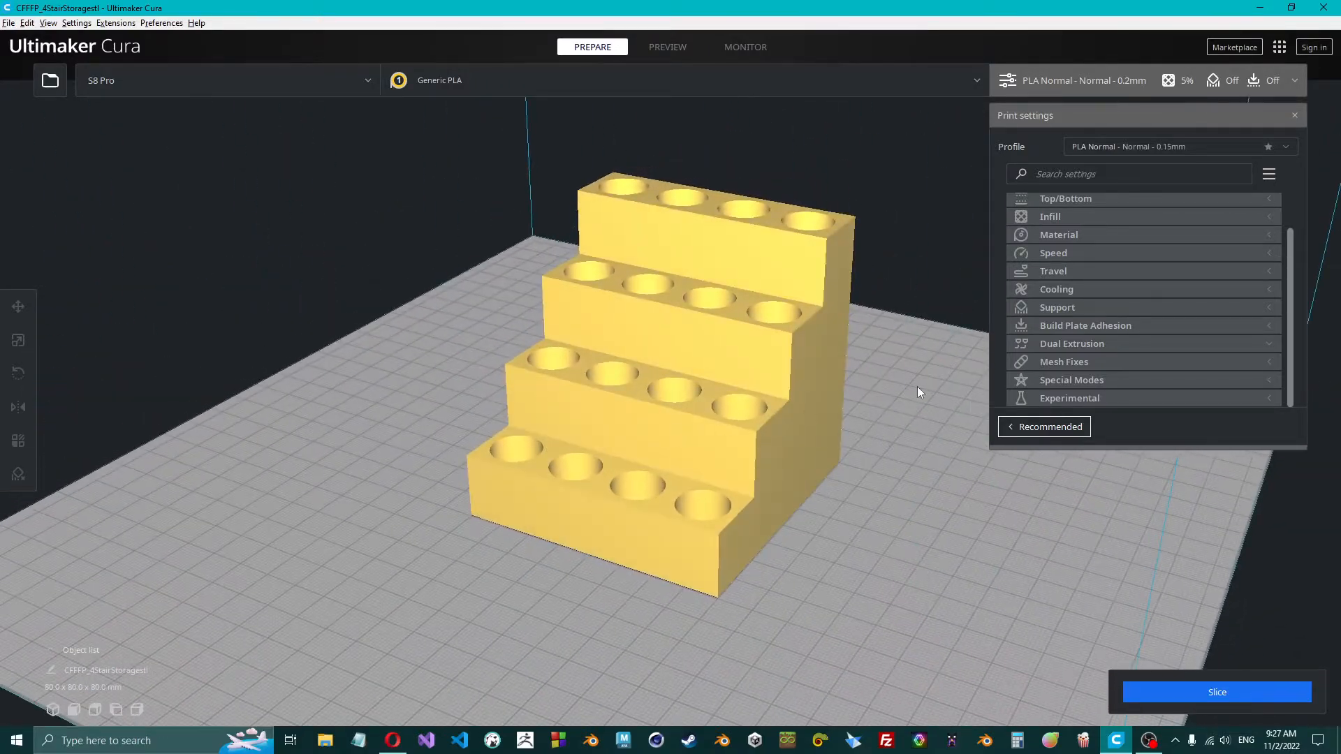
{"action": "left_click", "coordinate": [1087, 327]}
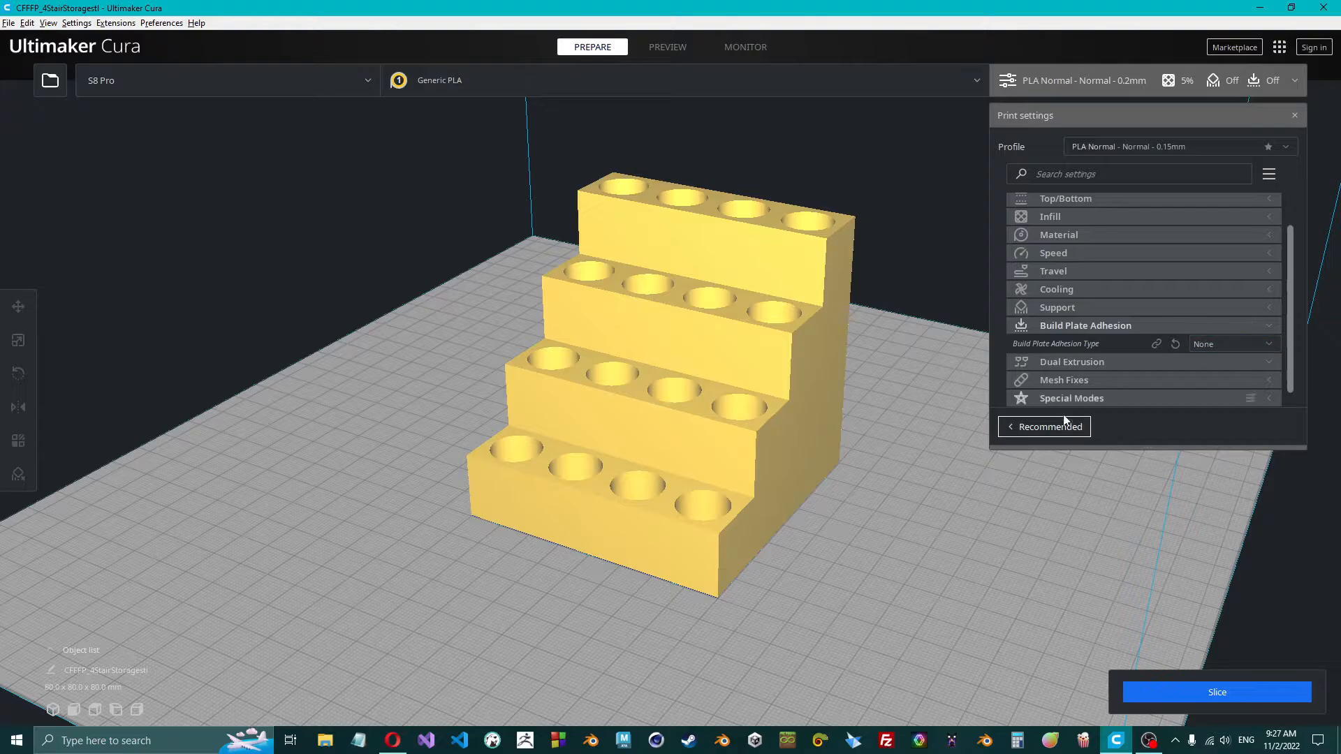
{"action": "left_click", "coordinate": [1245, 343]}
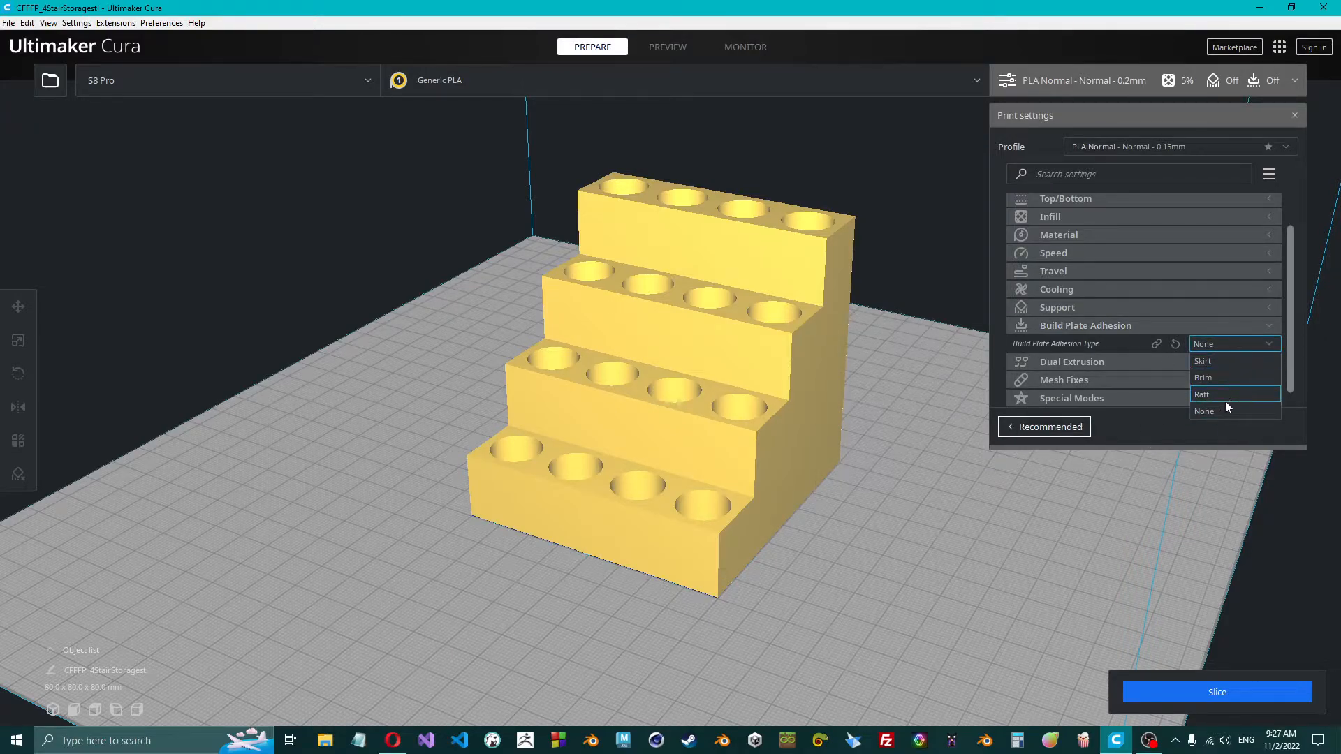
{"action": "right_click_drag", "start_coordinate": [792, 491], "coordinate": [888, 447]}
{"action": "left_click", "coordinate": [852, 409]}
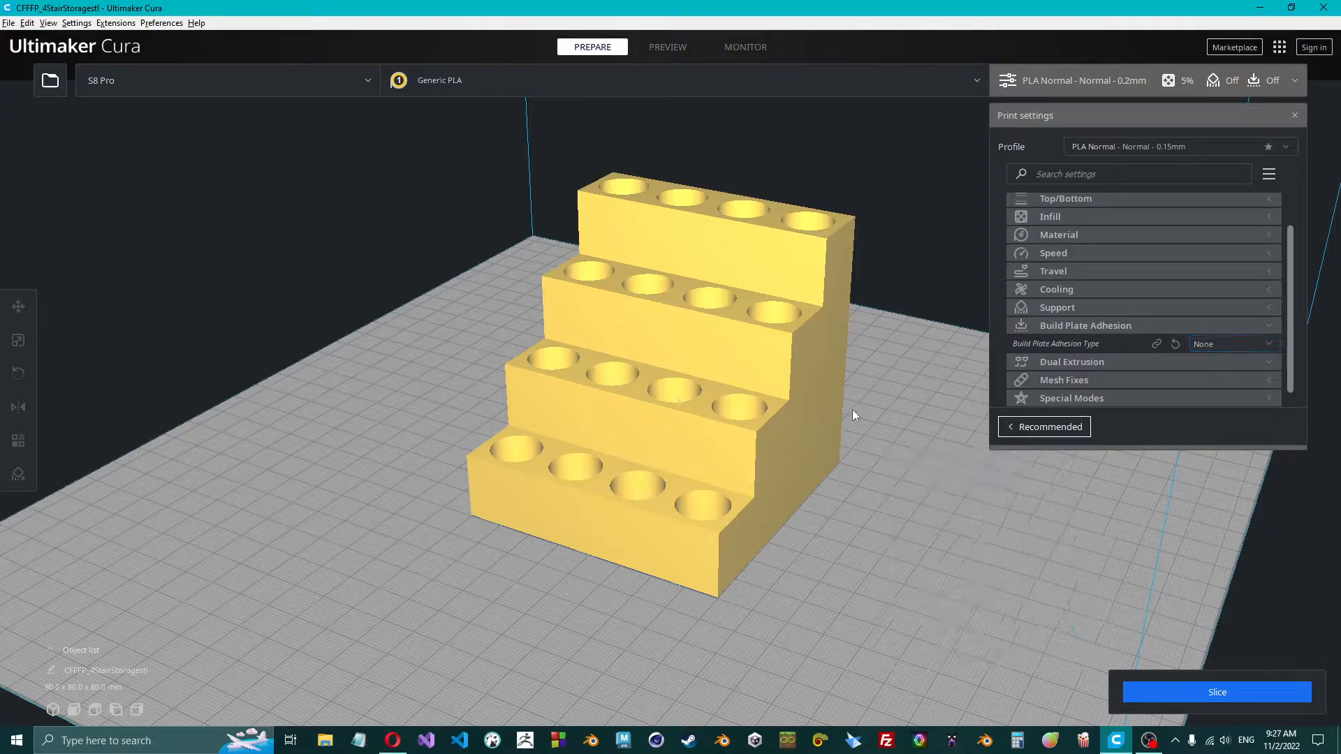
Change the build plate adhesion type to Skirt and examine its line count, distance and minimum length settings around the model.
{"action": "right_click_drag", "start_coordinate": [659, 510], "coordinate": [627, 514]}
{"action": "scroll", "coordinate": [269, 506], "scroll_direction": "up", "scroll_amount": 5}
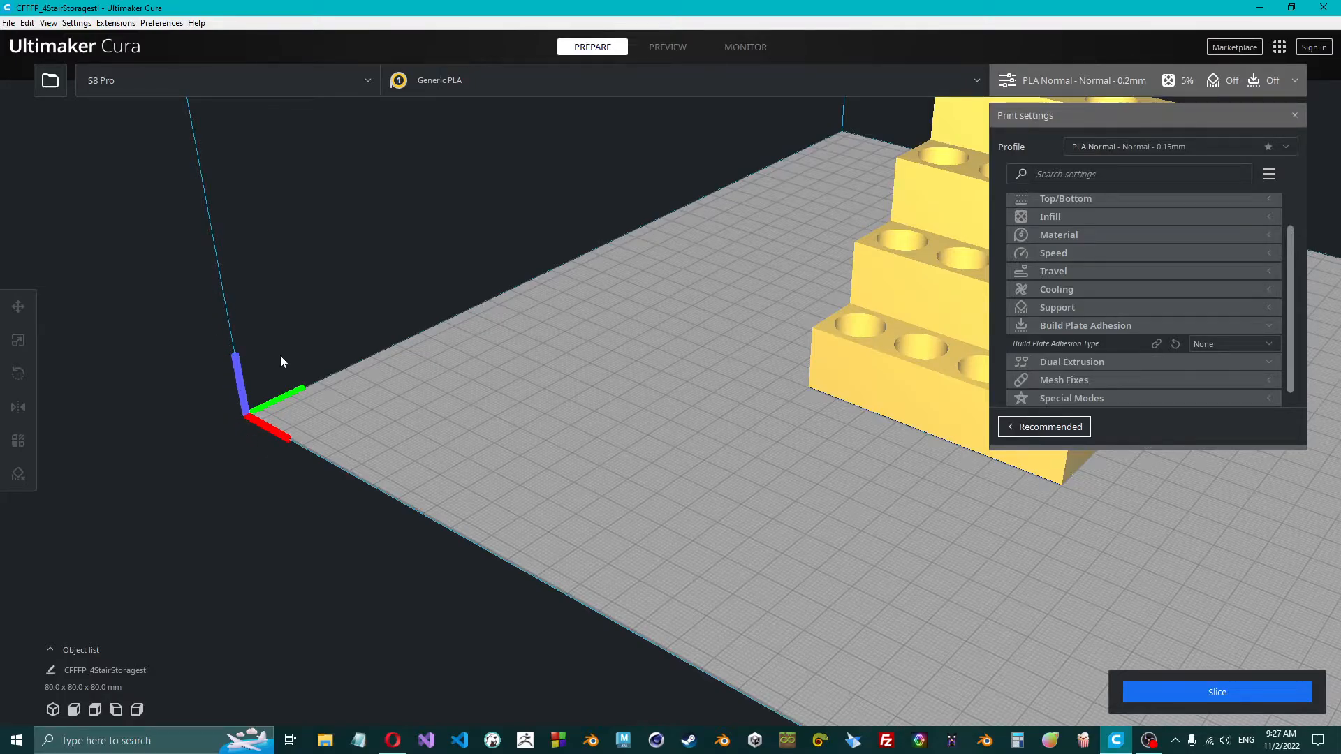
{"action": "middle_click_drag", "start_coordinate": [701, 365], "coordinate": [357, 392]}
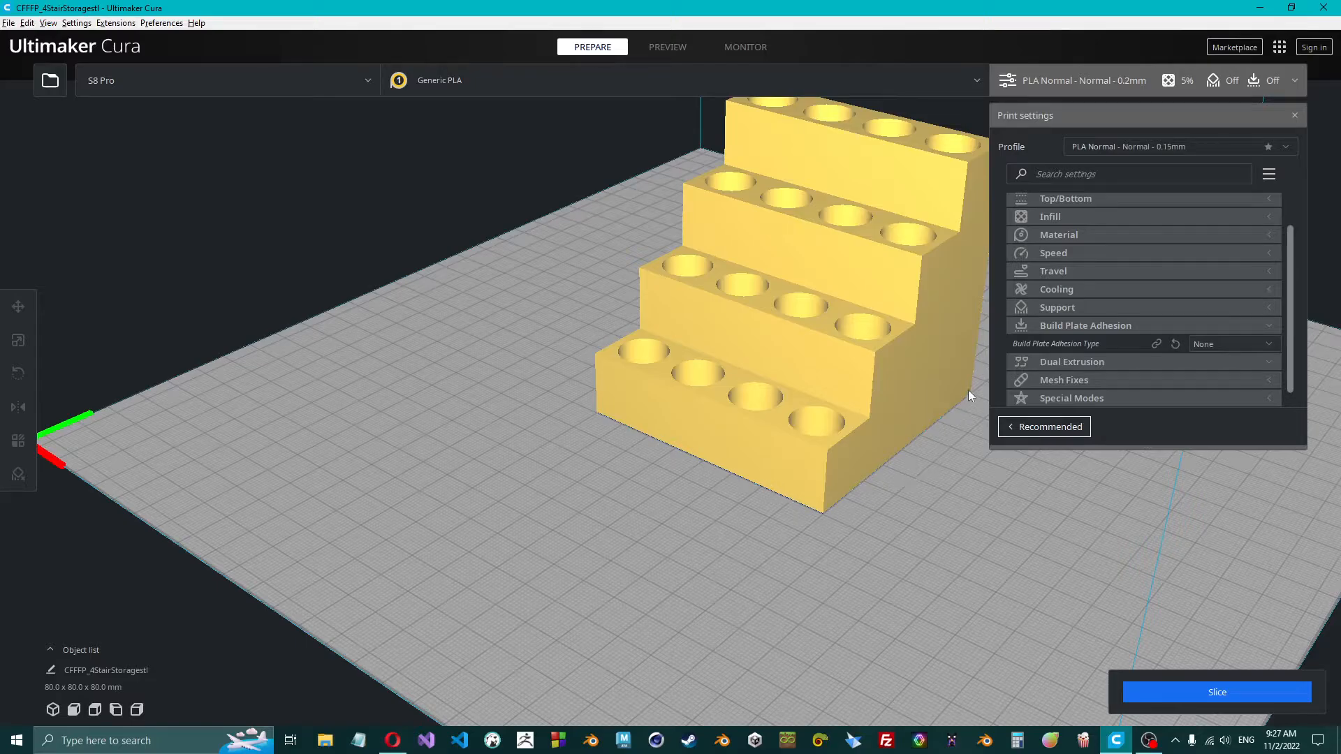
{"action": "left_click", "coordinate": [1228, 338]}
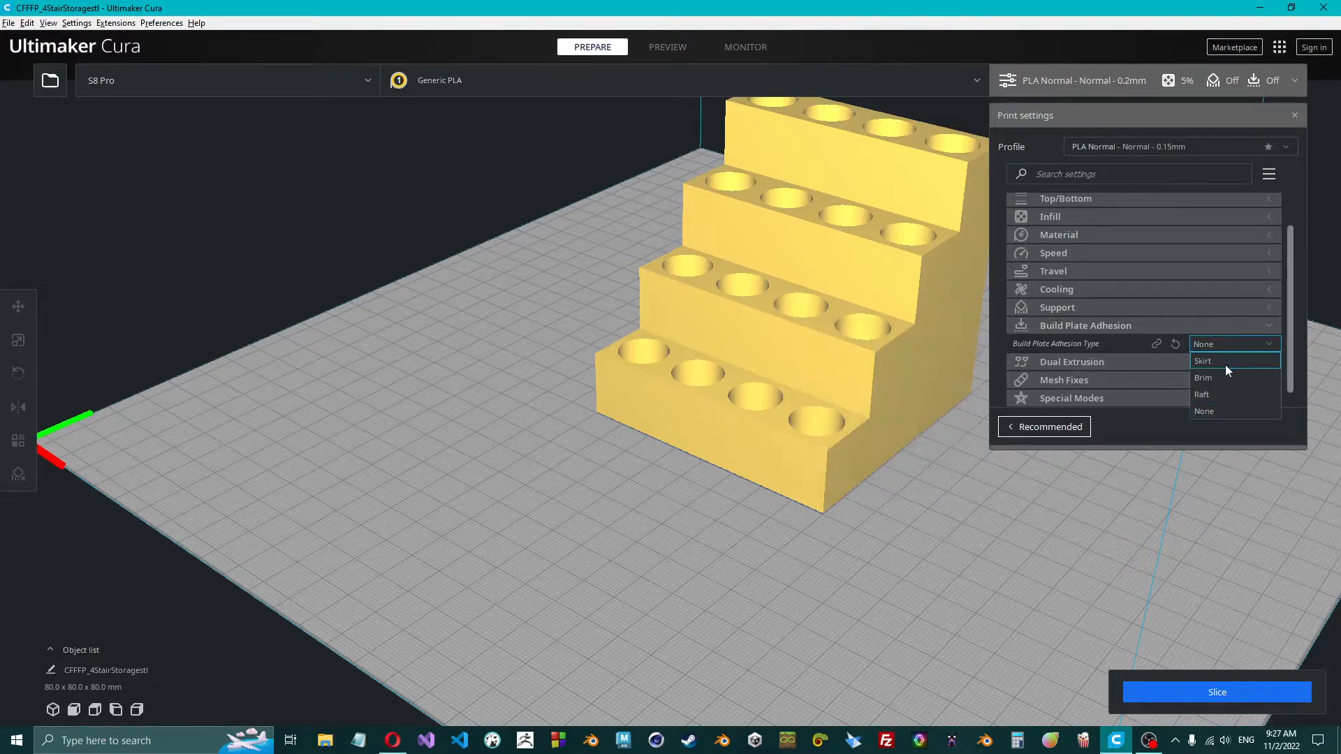
{"action": "left_click", "coordinate": [1225, 365]}
{"action": "scroll", "coordinate": [1109, 355], "scroll_direction": "down", "scroll_amount": 1}
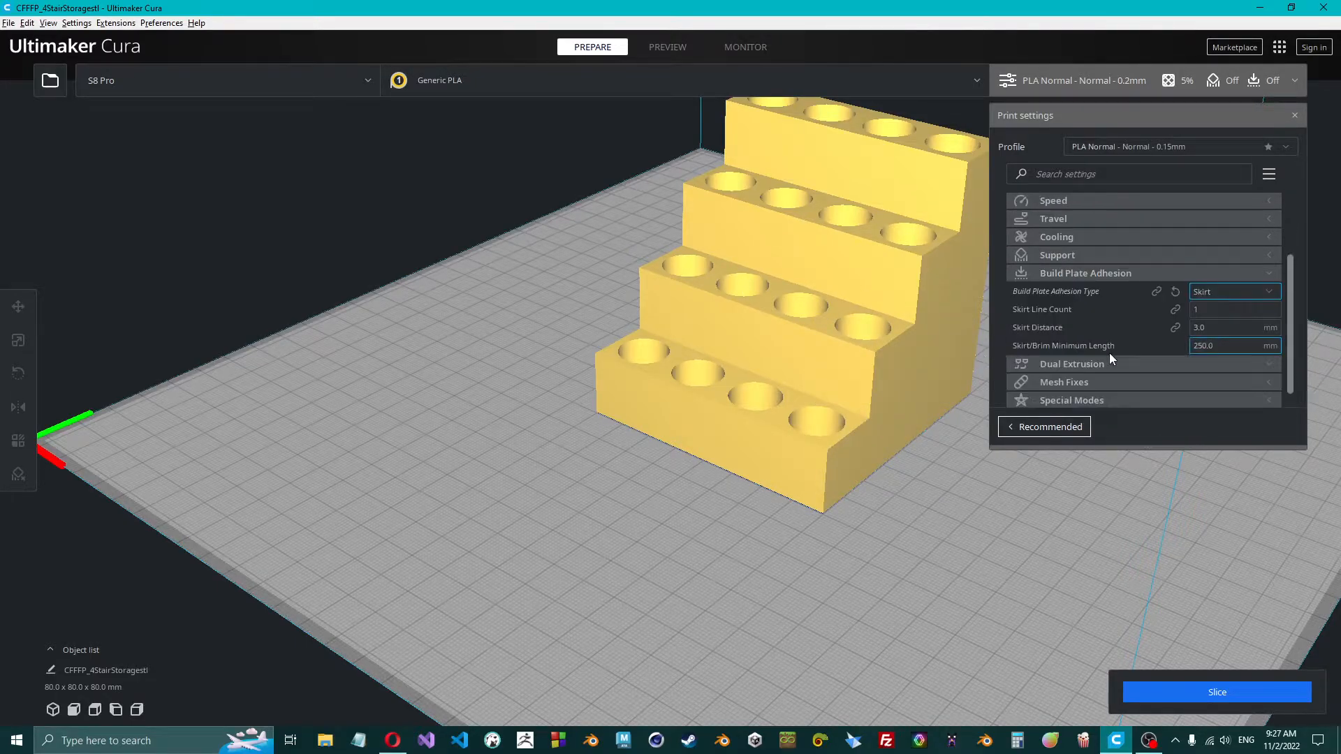
{"action": "left_click", "coordinate": [1222, 309]}
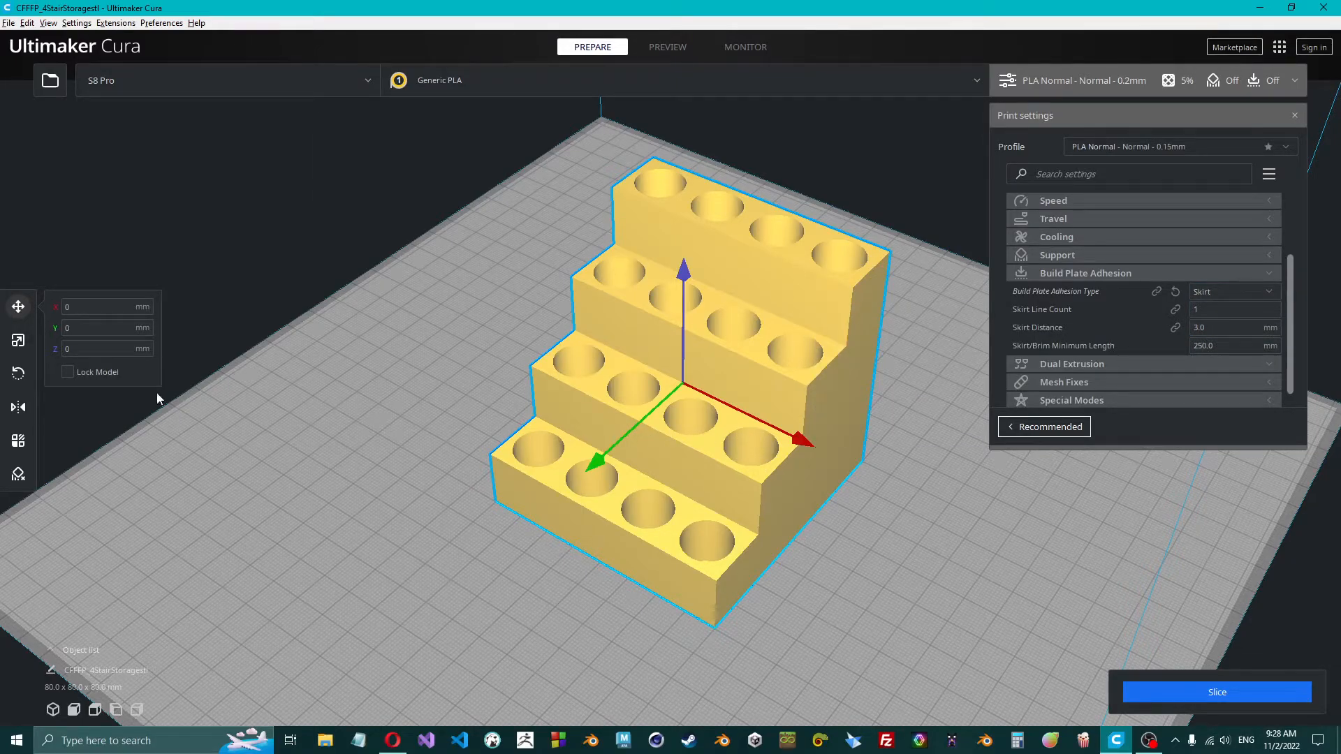
{"action": "right_click_drag", "start_coordinate": [681, 423], "coordinate": [633, 491]}
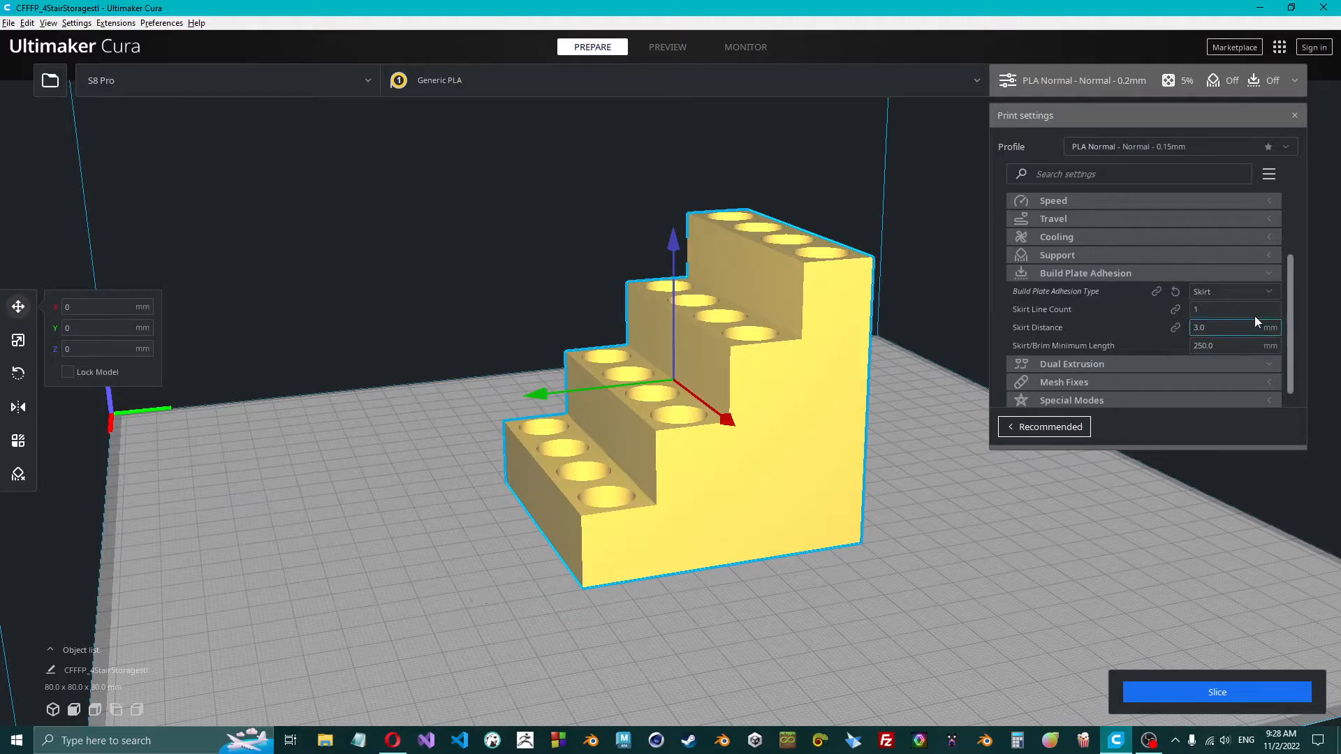
{"action": "left_click", "coordinate": [1220, 310]}
Change the build plate adhesion type to Brim and examine the brim width setting against the model's base and the build volume.
{"action": "left_click", "coordinate": [1209, 290]}
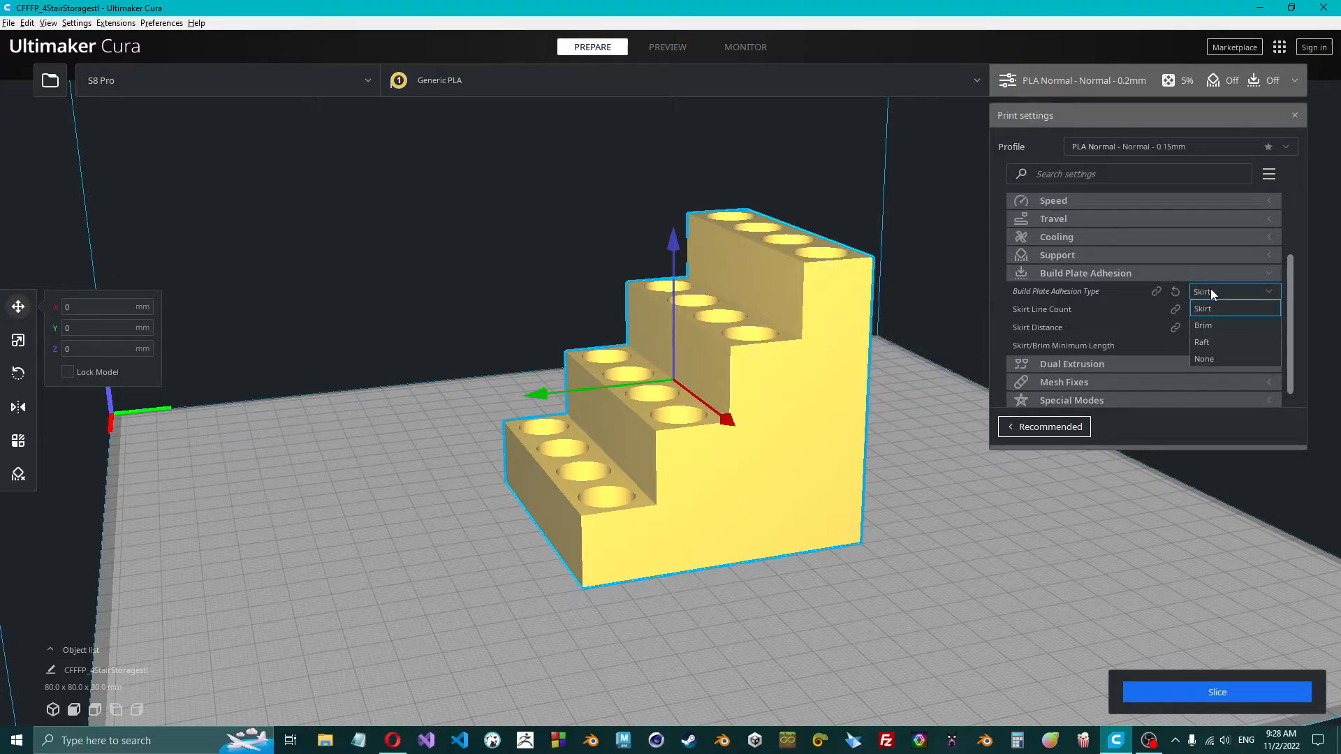
{"action": "left_click", "coordinate": [1214, 324]}
{"action": "right_click_drag", "start_coordinate": [542, 502], "coordinate": [576, 425]}
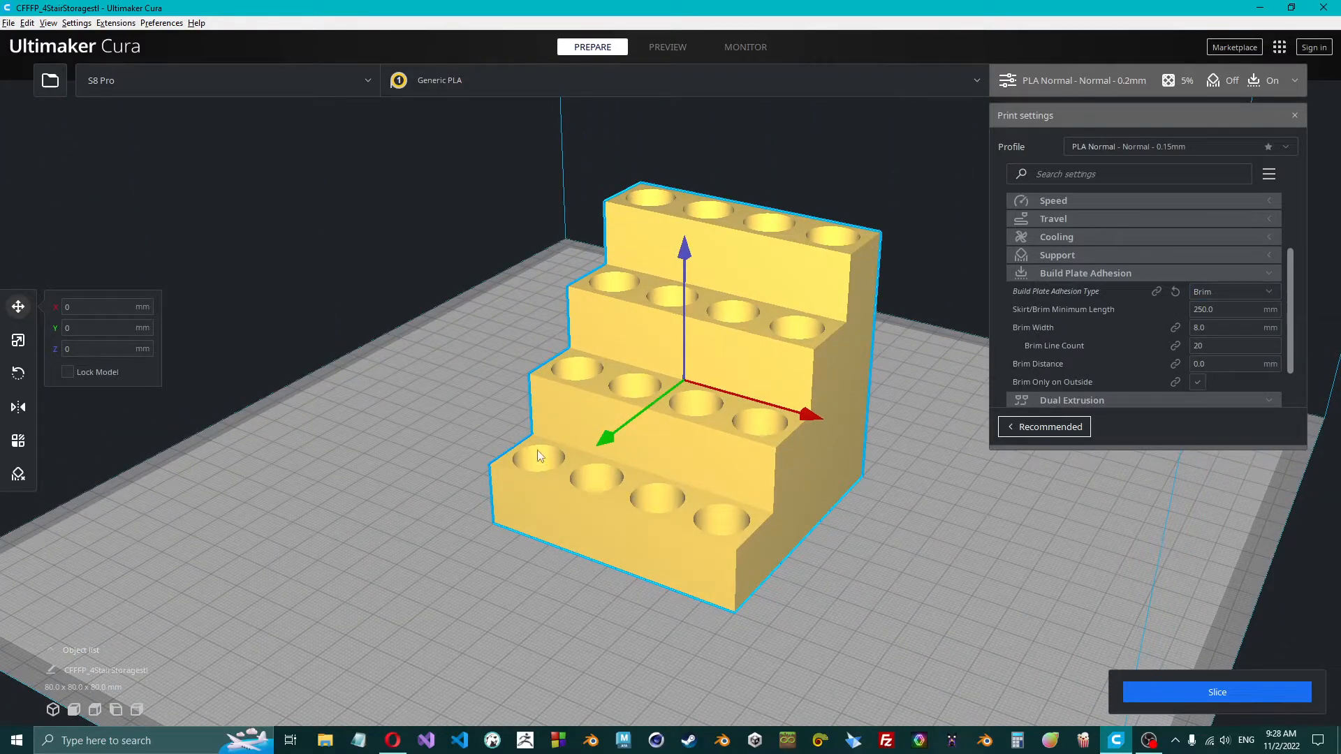
{"action": "right_click_drag", "start_coordinate": [635, 500], "coordinate": [670, 391]}
{"action": "right_click_drag", "start_coordinate": [644, 234], "coordinate": [686, 166]}
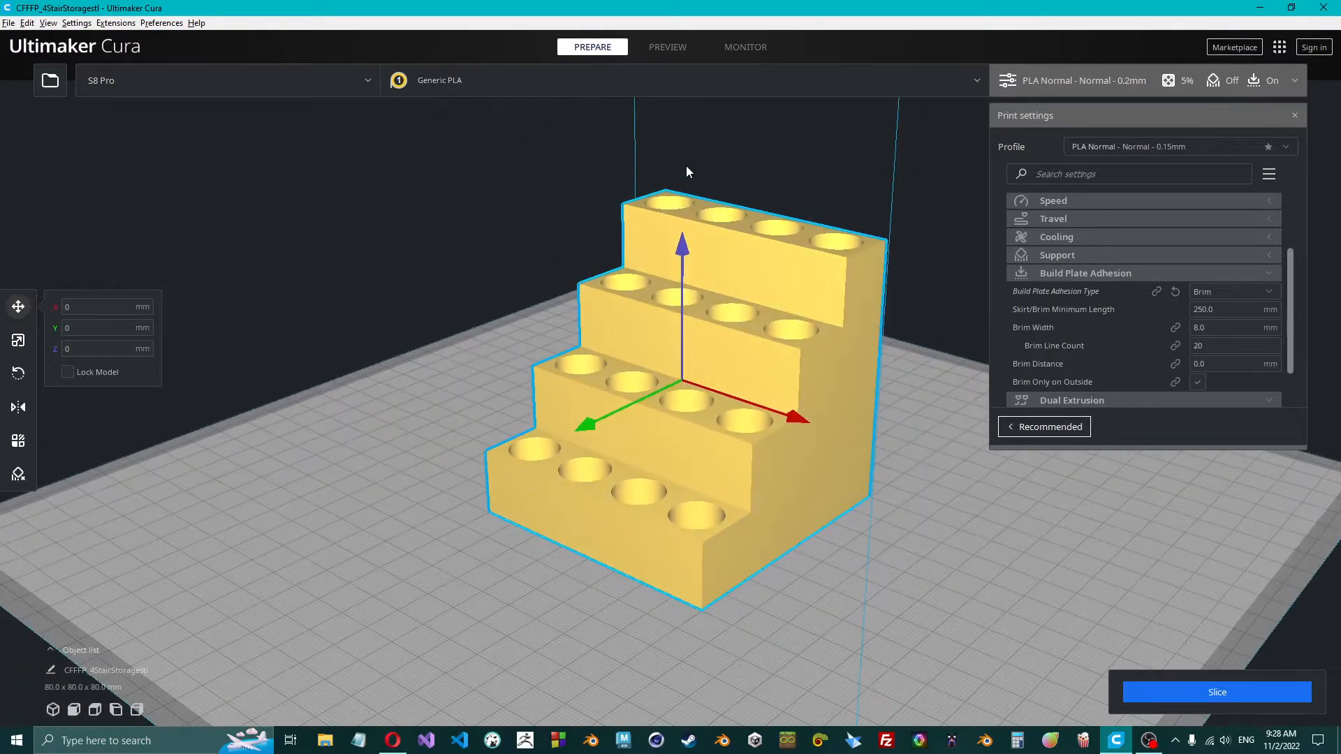
{"action": "right_click_drag", "start_coordinate": [740, 559], "coordinate": [736, 533]}
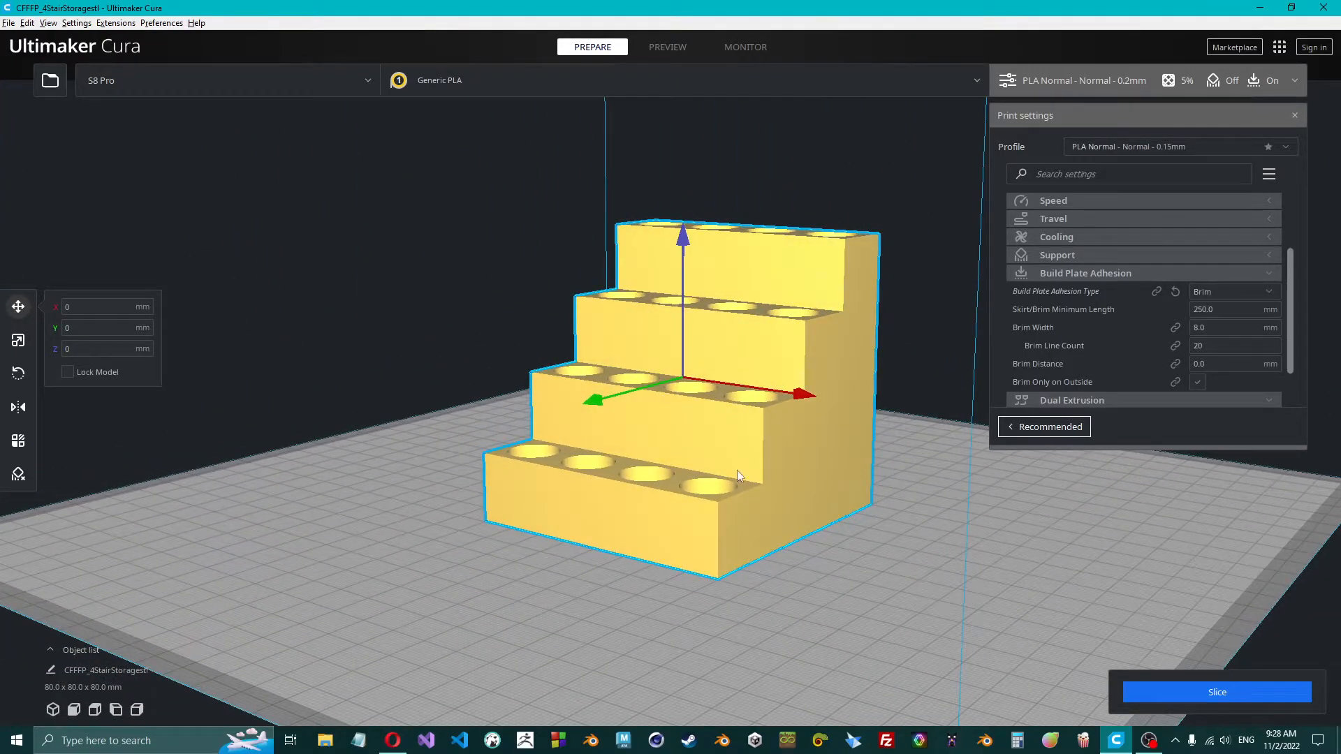
{"action": "scroll", "coordinate": [728, 356], "scroll_direction": "down", "scroll_amount": 6}
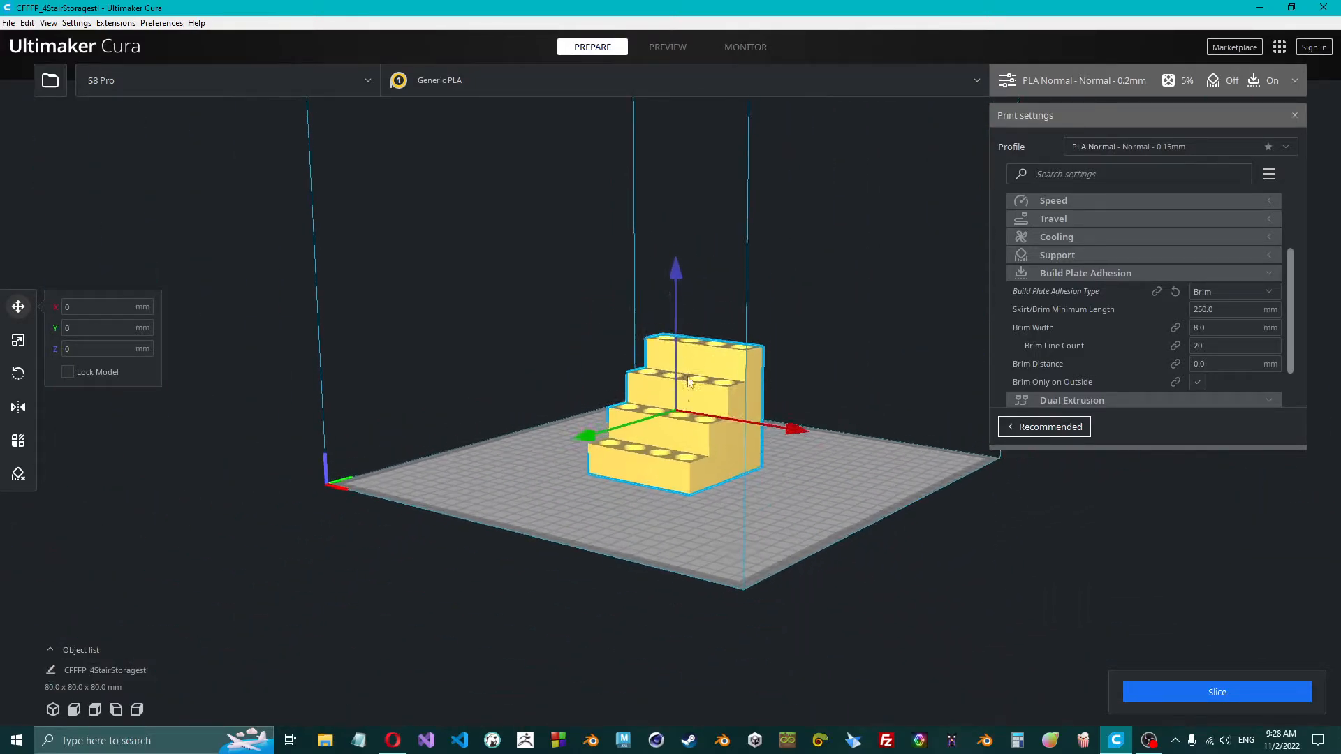
{"action": "right_click_drag", "start_coordinate": [668, 618], "coordinate": [690, 552]}
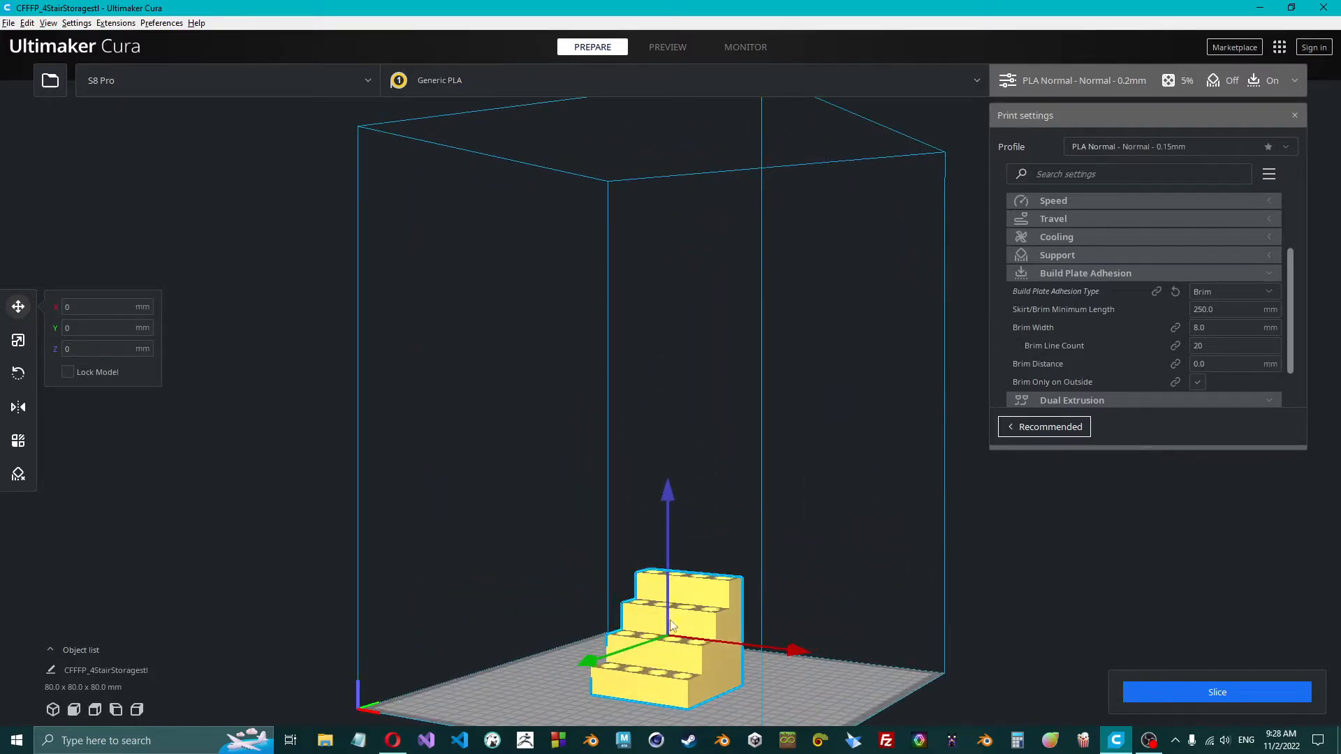
{"action": "right_click_drag", "start_coordinate": [597, 425], "coordinate": [599, 462]}
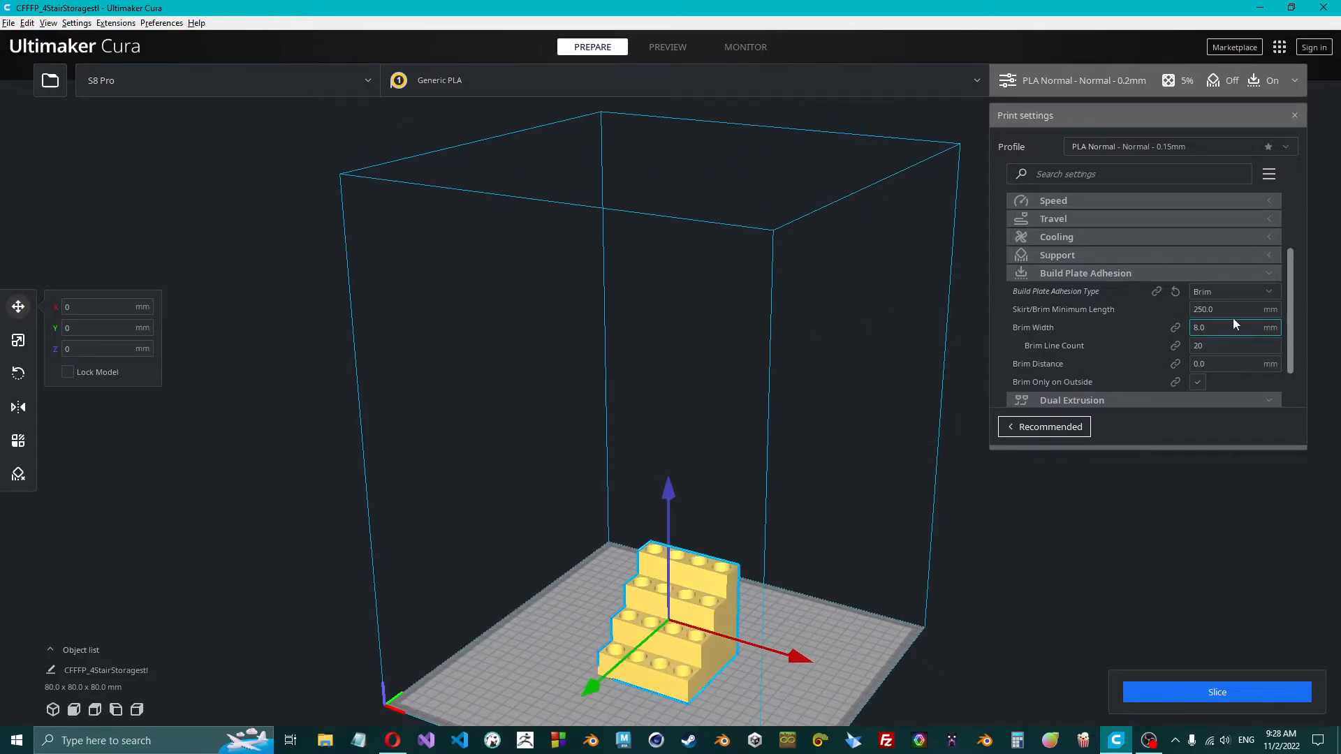
{"action": "mouse_move", "coordinate": [1230, 327]}
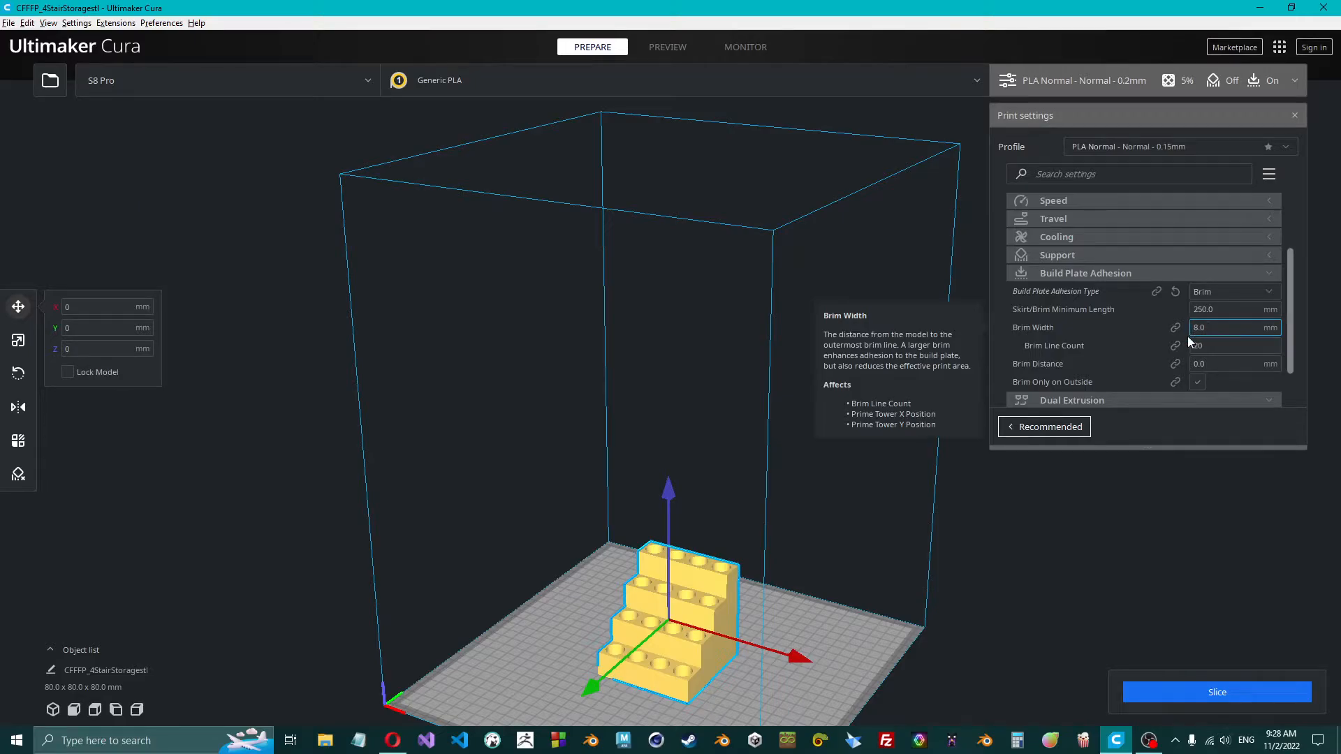
Examine the stair model's footprint on the build plate, its height within the build volume and its steps from several angles.
{"action": "right_click_drag", "start_coordinate": [798, 578], "coordinate": [757, 429]}
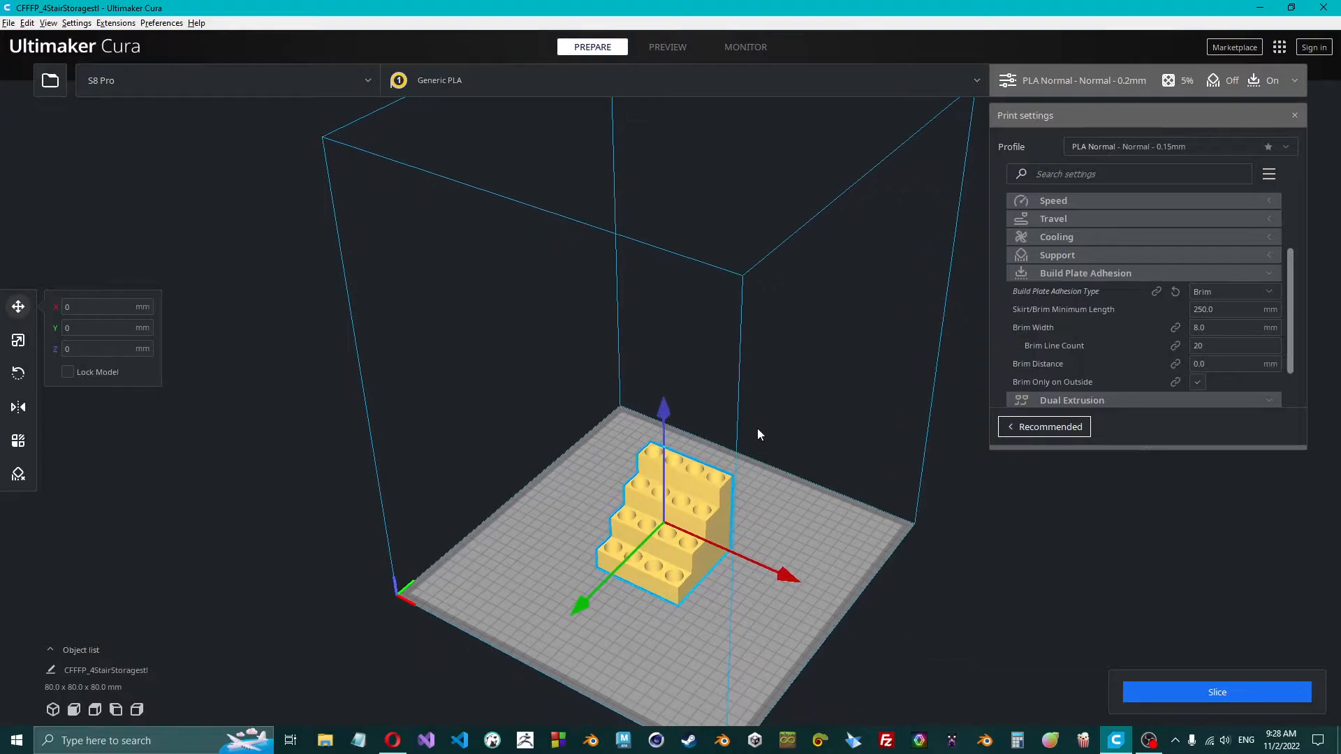
{"action": "right_click_drag", "start_coordinate": [712, 614], "coordinate": [673, 566]}
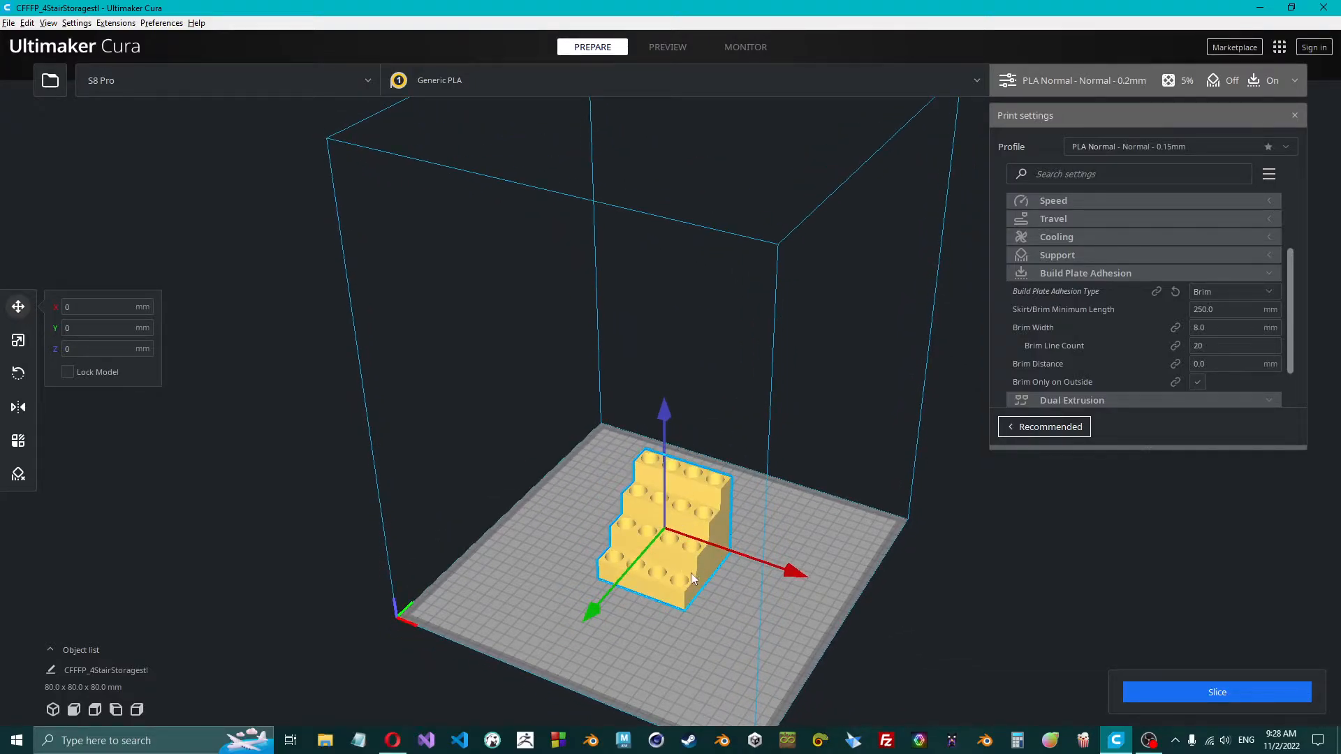
{"action": "right_click_drag", "start_coordinate": [688, 322], "coordinate": [765, 483]}
{"action": "right_click_drag", "start_coordinate": [838, 530], "coordinate": [541, 583]}
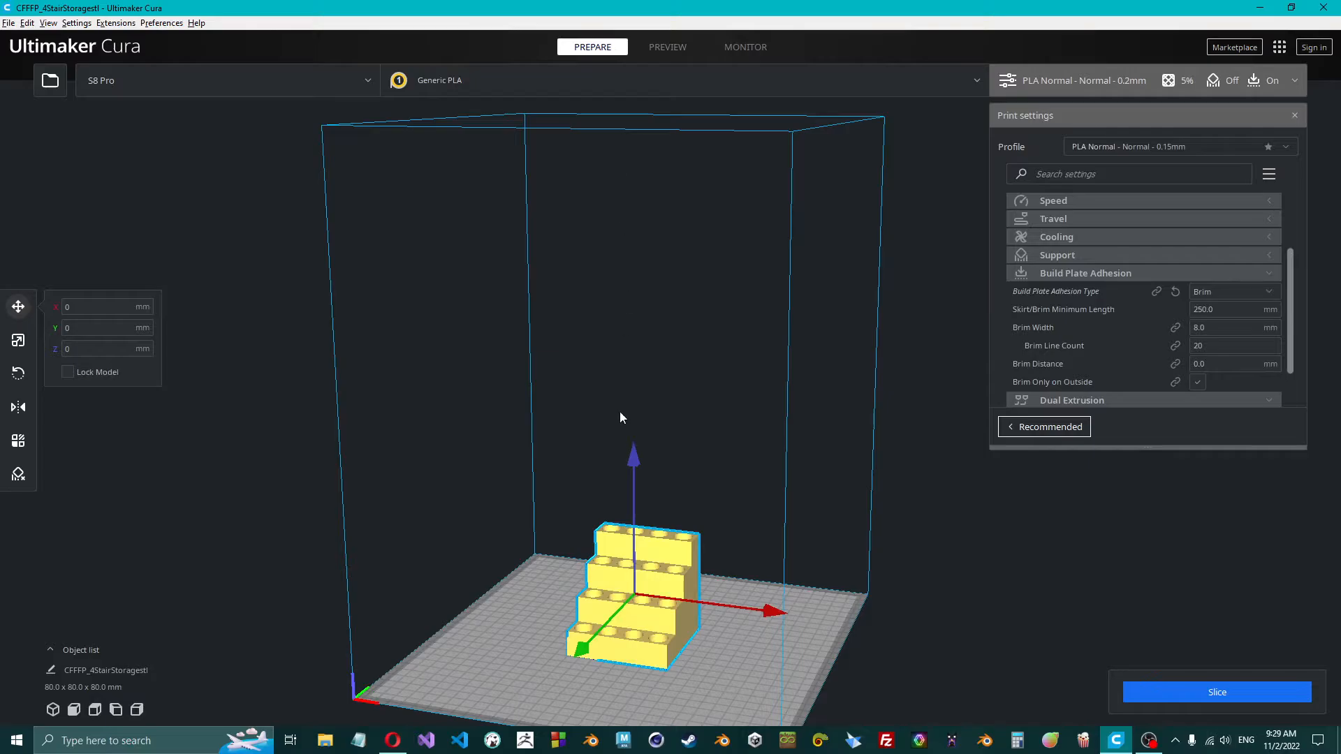
{"action": "right_click_drag", "start_coordinate": [686, 521], "coordinate": [656, 581]}
{"action": "scroll", "coordinate": [653, 583], "scroll_direction": "up", "scroll_amount": 10}
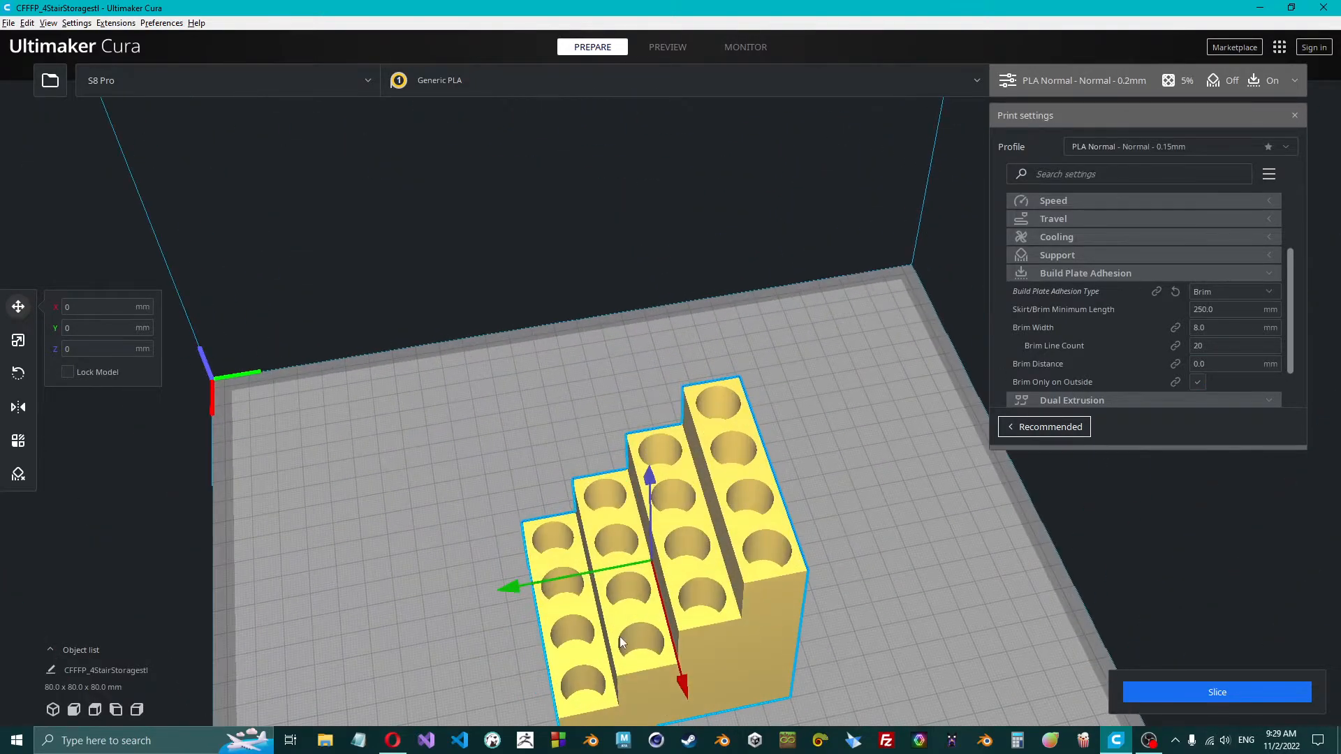
{"action": "middle_click_drag", "start_coordinate": [648, 579], "coordinate": [681, 211]}
{"action": "right_click_drag", "start_coordinate": [568, 440], "coordinate": [647, 460]}
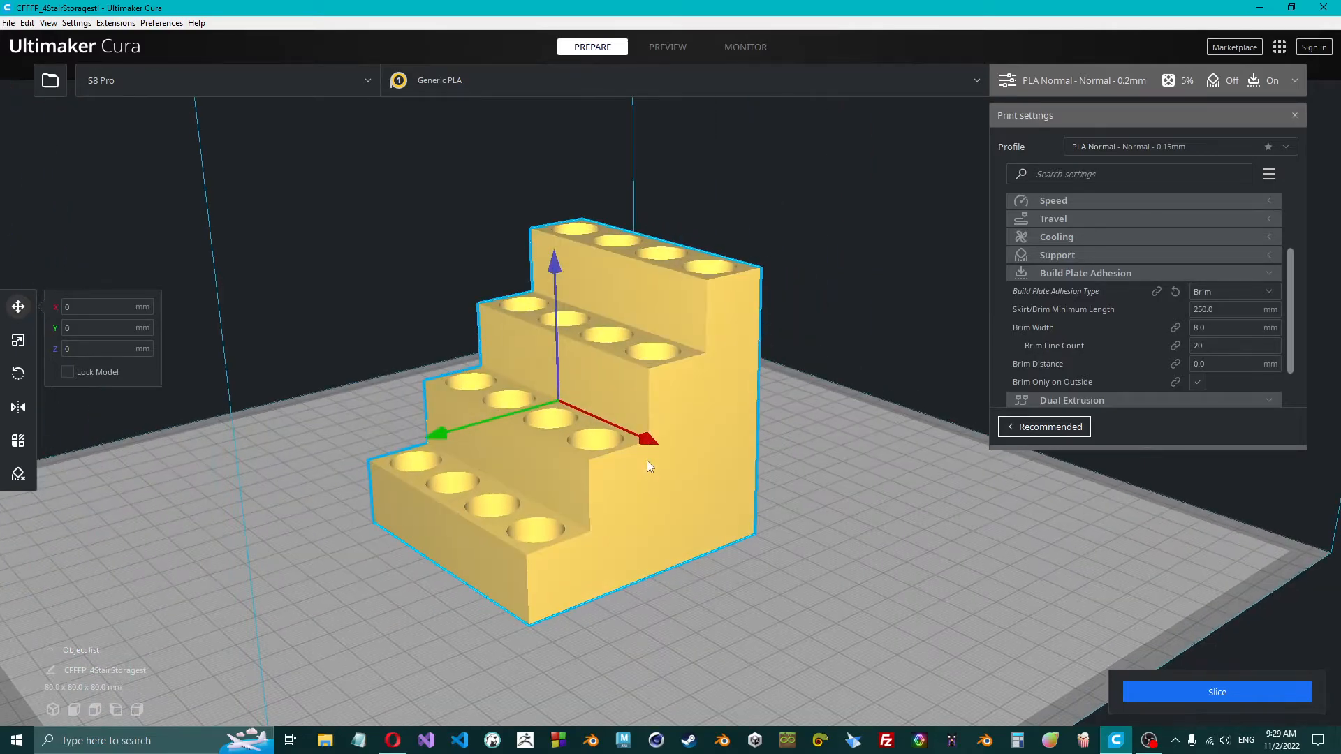
Check the model's flat underside, set the build plate adhesion type to None and collapse the Build Plate Adhesion category.
{"action": "right_click_drag", "start_coordinate": [574, 612], "coordinate": [493, 314]}
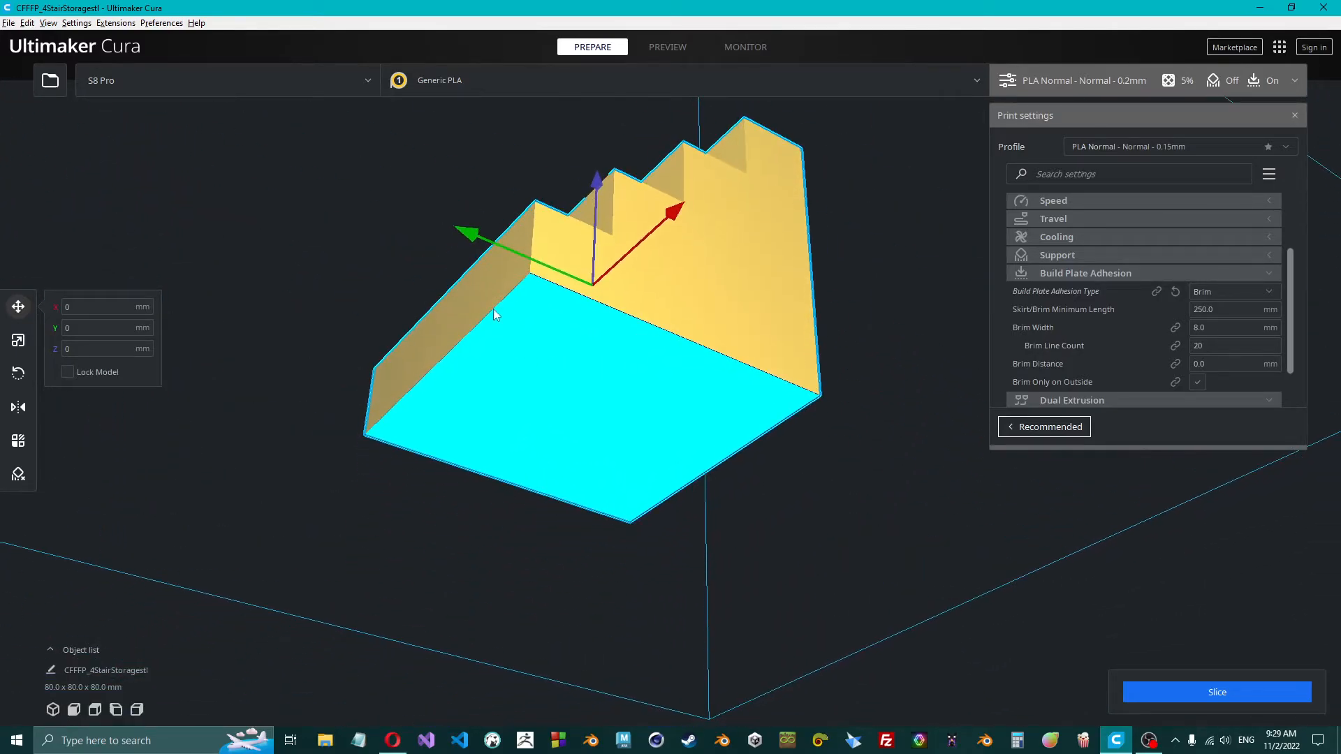
{"action": "right_click_drag", "start_coordinate": [597, 315], "coordinate": [611, 420]}
{"action": "left_click", "coordinate": [1219, 292]}
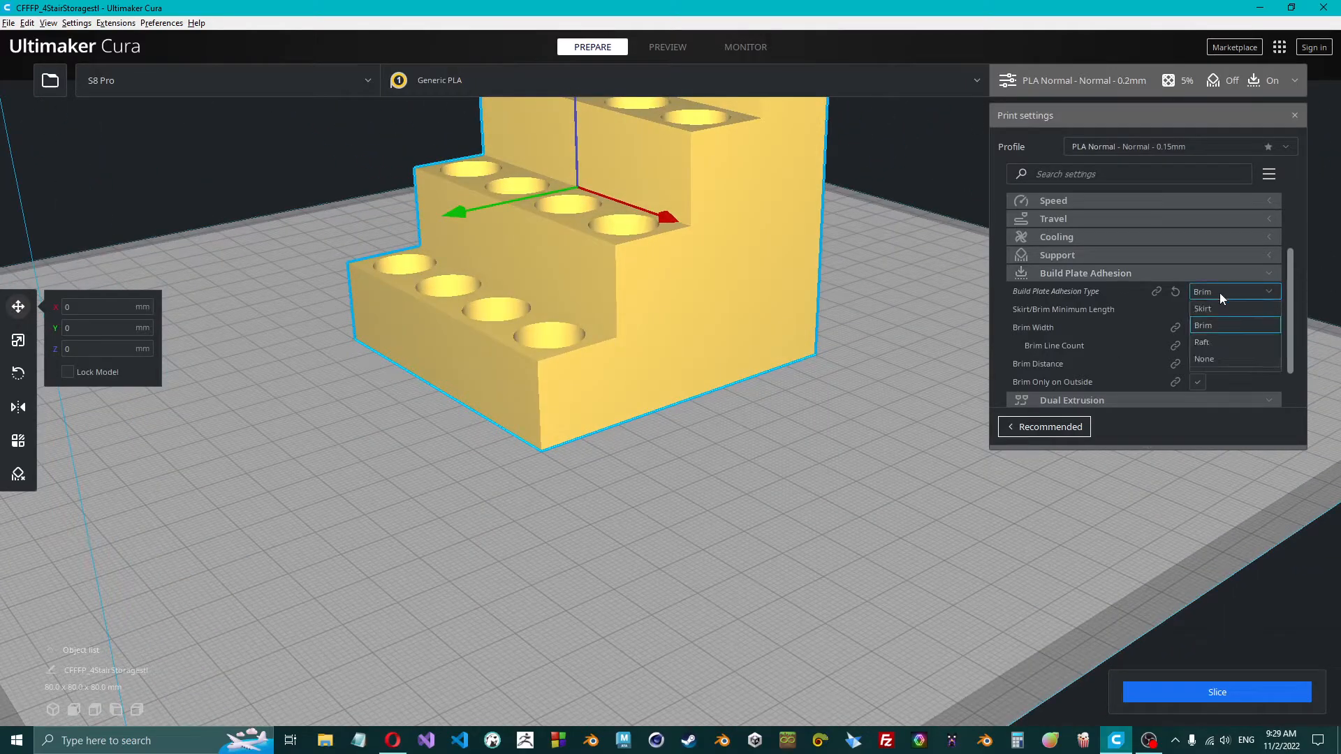
{"action": "left_click", "coordinate": [1205, 359]}
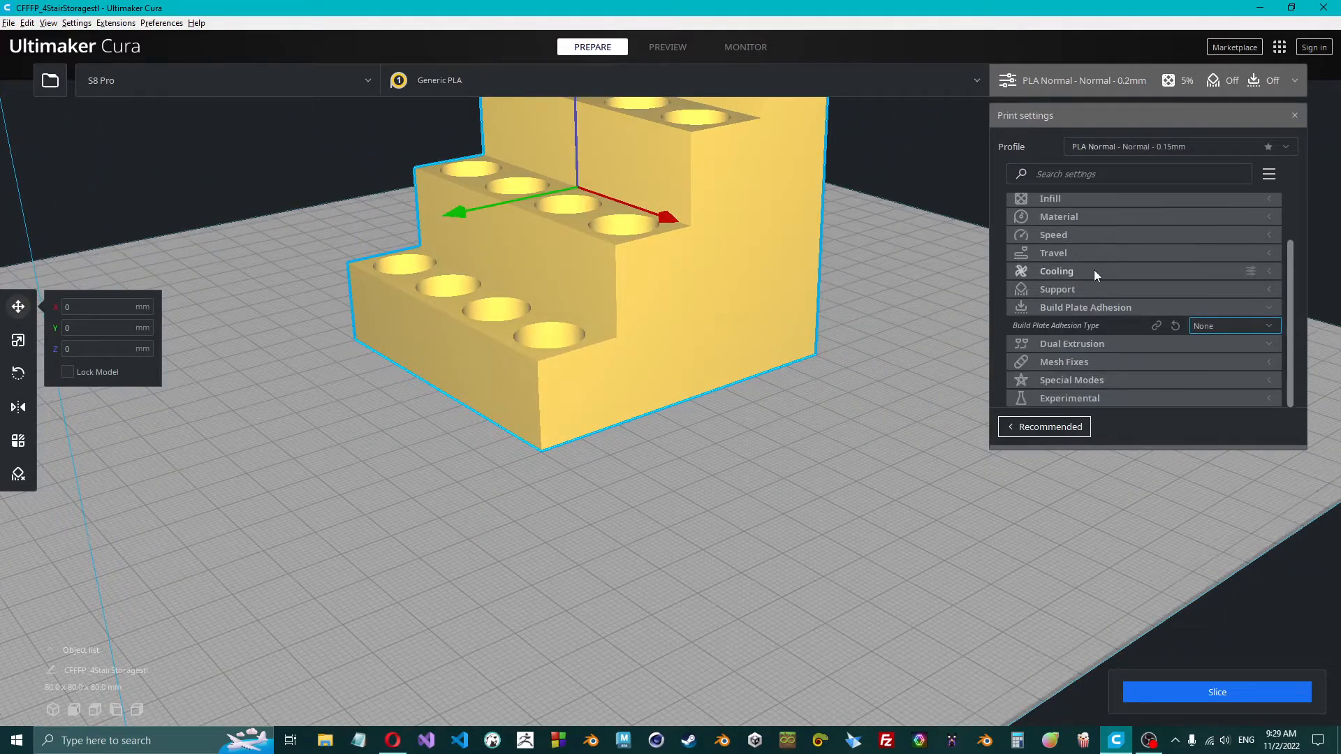
{"action": "left_click", "coordinate": [1070, 310]}
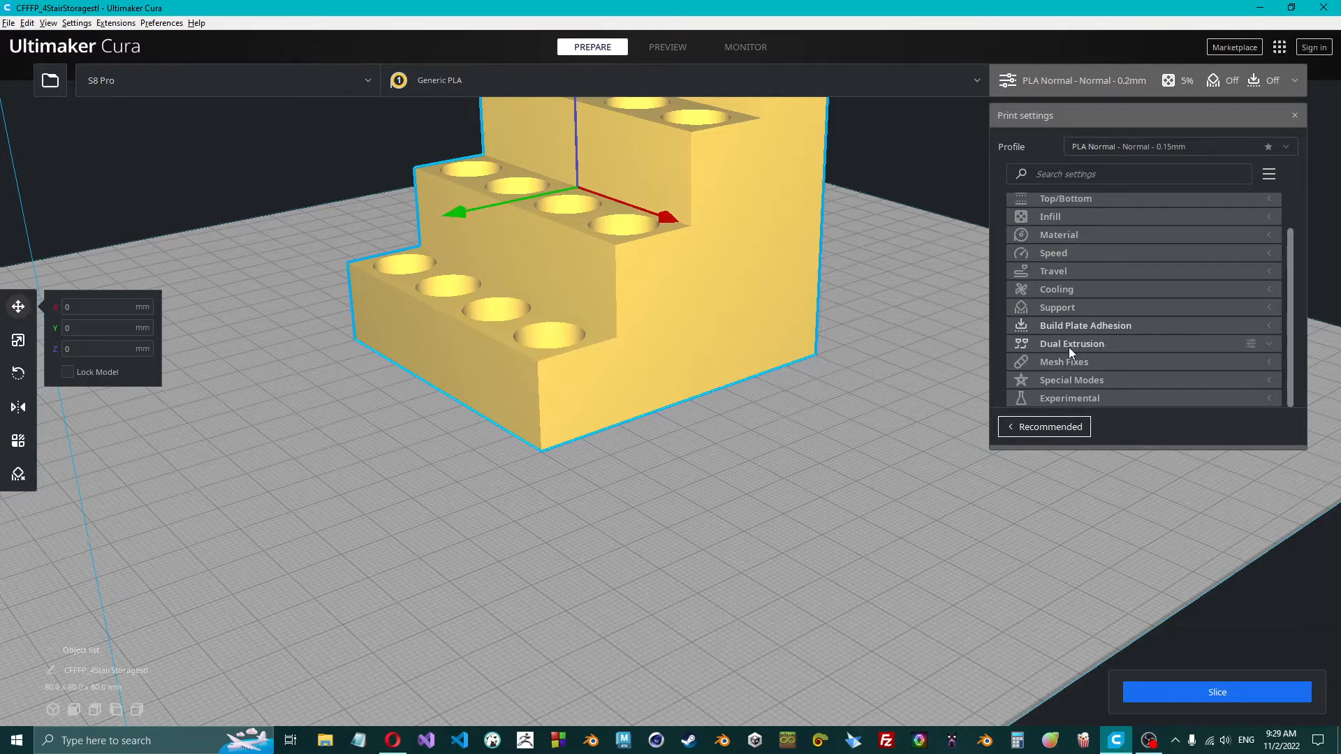
Expand the Special Modes category and review the Print Sequence options, keeping All at Once.
{"action": "right_click_drag", "start_coordinate": [556, 304], "coordinate": [883, 410]}
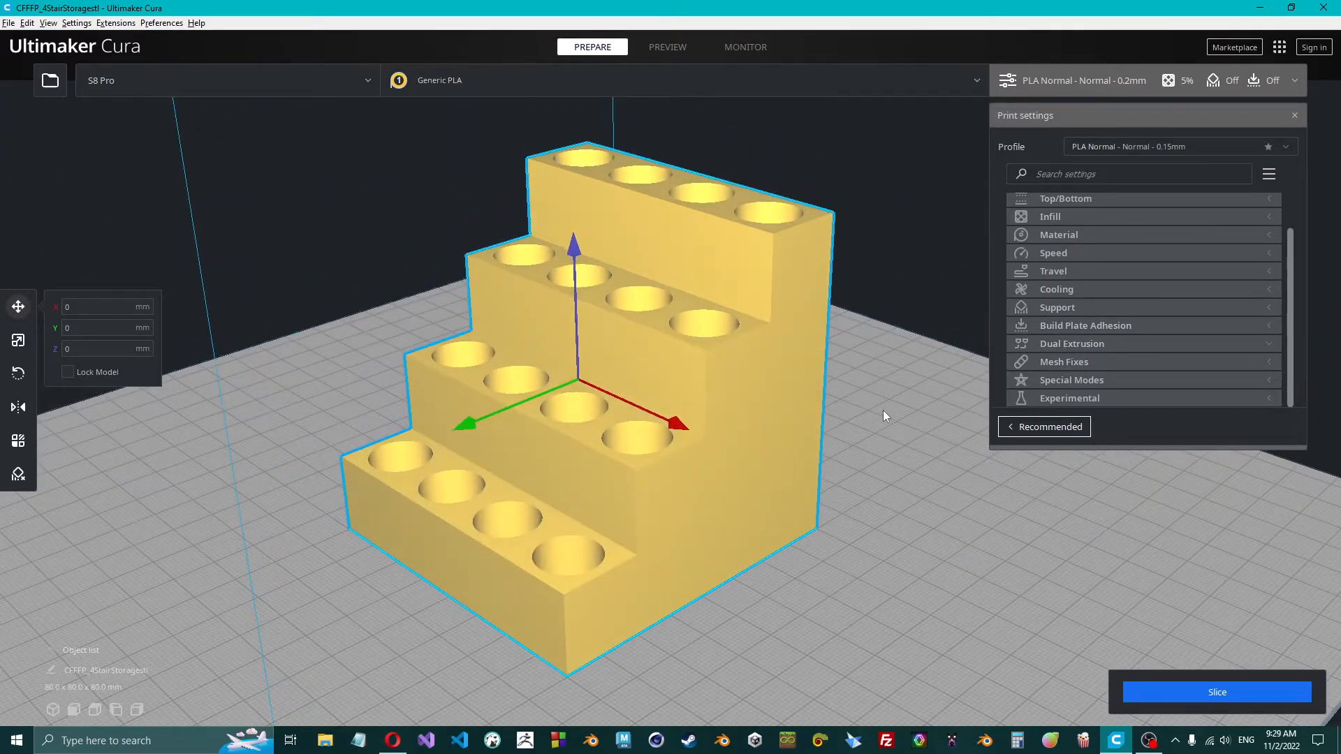
{"action": "left_click", "coordinate": [1108, 379]}
{"action": "scroll", "coordinate": [1118, 296], "scroll_direction": "down", "scroll_amount": 2}
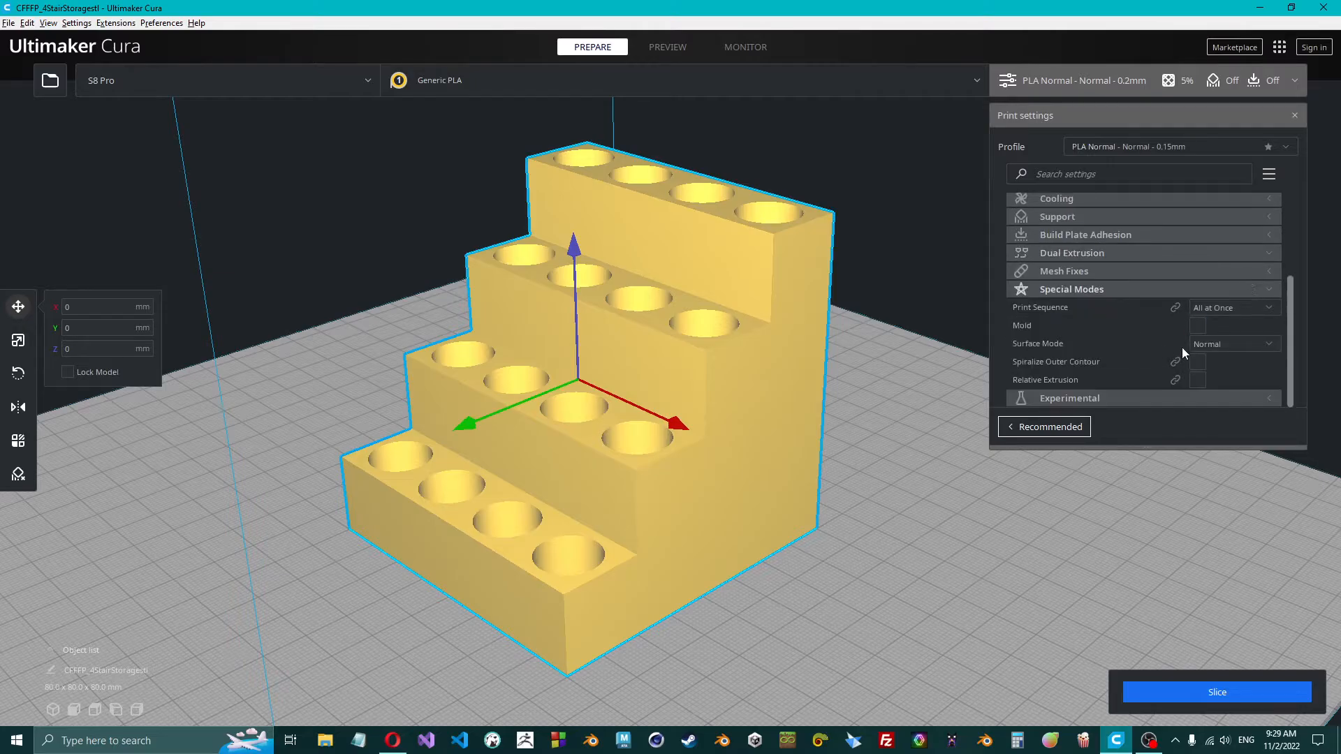
{"action": "left_click", "coordinate": [1246, 308]}
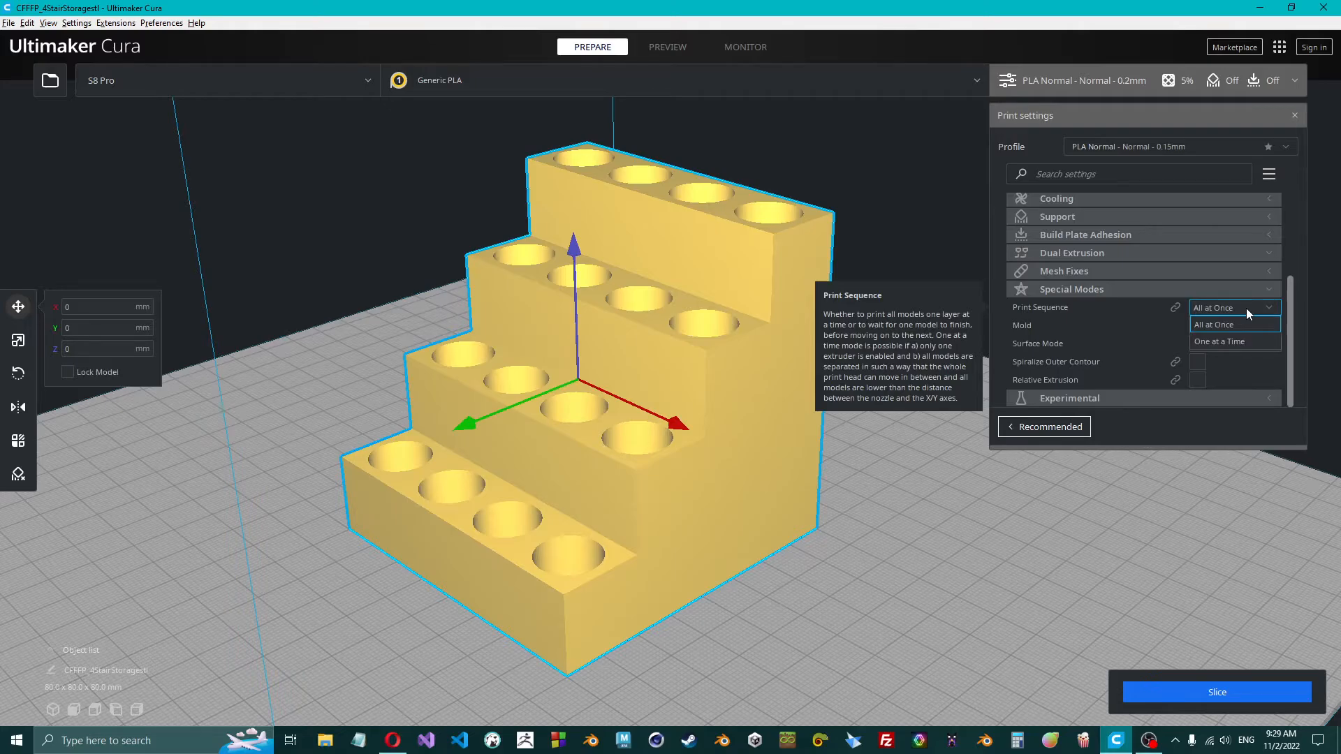
{"action": "left_click", "coordinate": [1246, 308]}
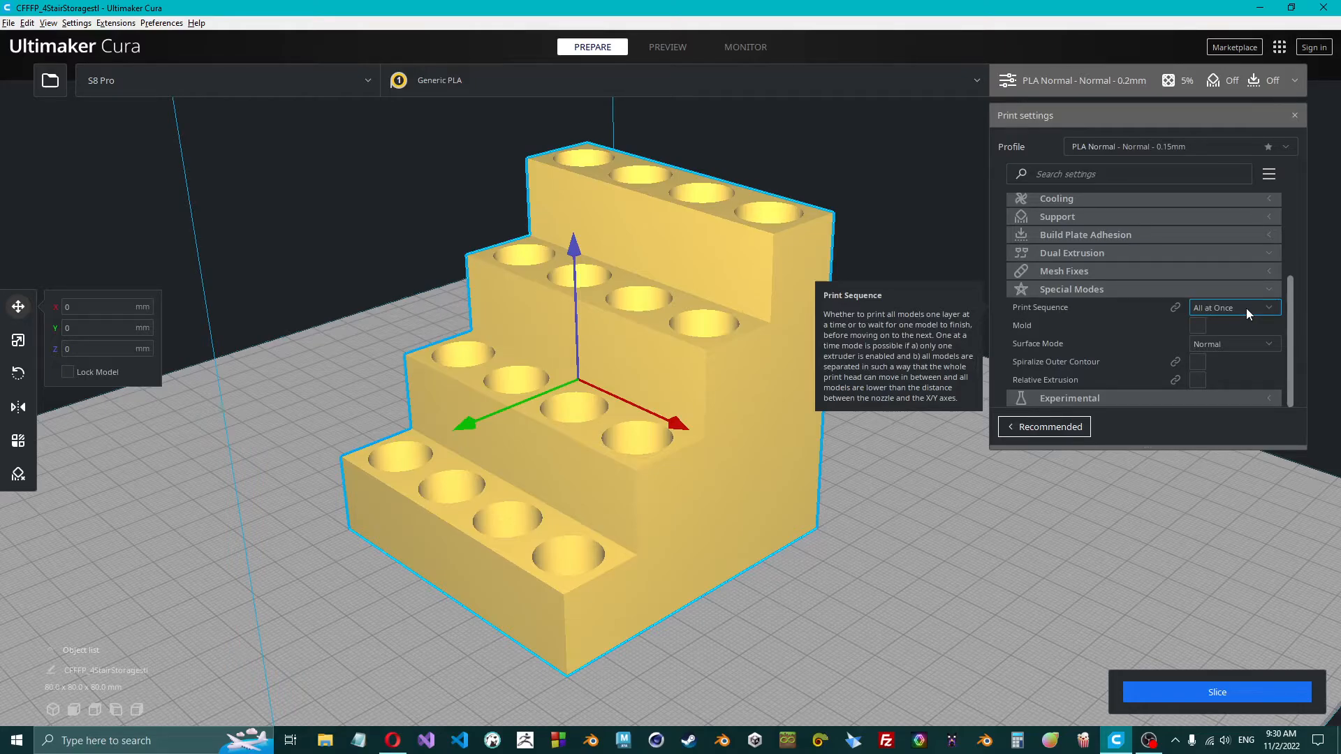
Move the stair model along the Y axis to the edge of the build plate and back near the centre, at about Y -6.62 mm.
{"action": "scroll", "coordinate": [601, 527], "scroll_direction": "down", "scroll_amount": 5}
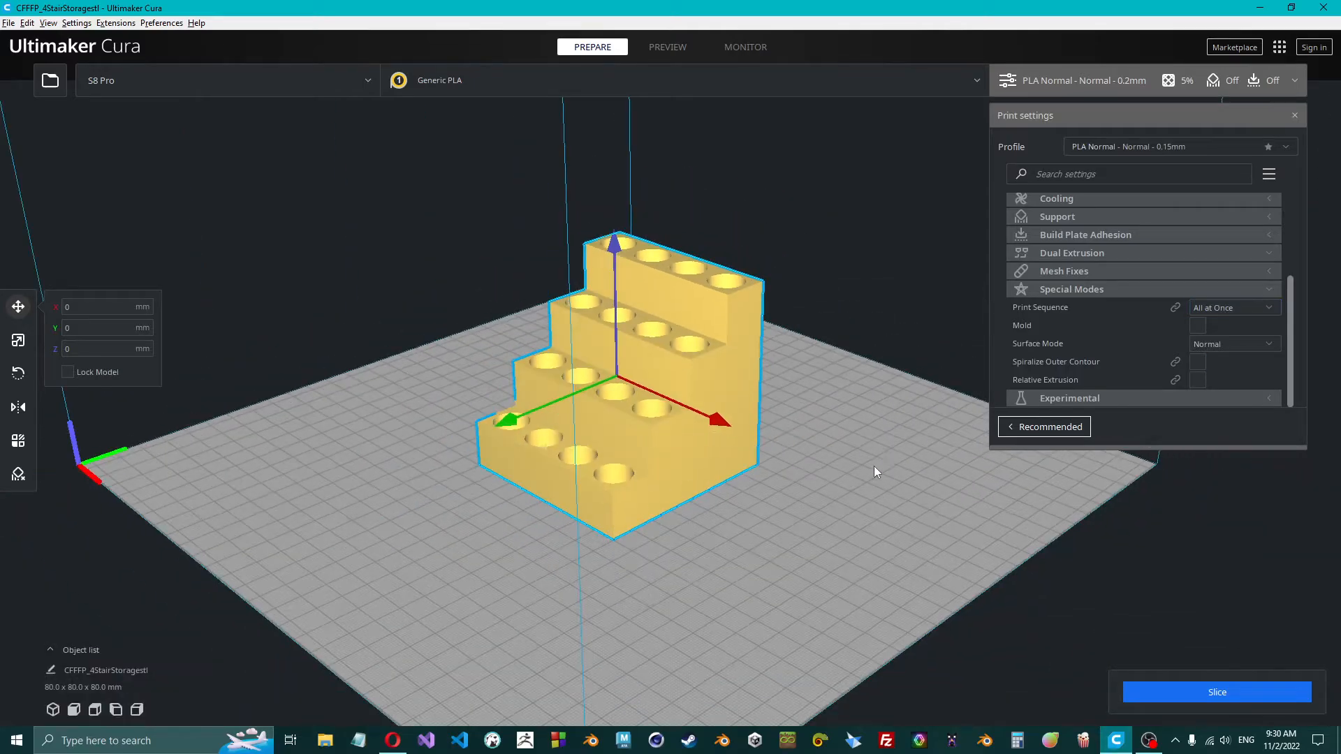
{"action": "right_click_drag", "start_coordinate": [875, 470], "coordinate": [509, 418]}
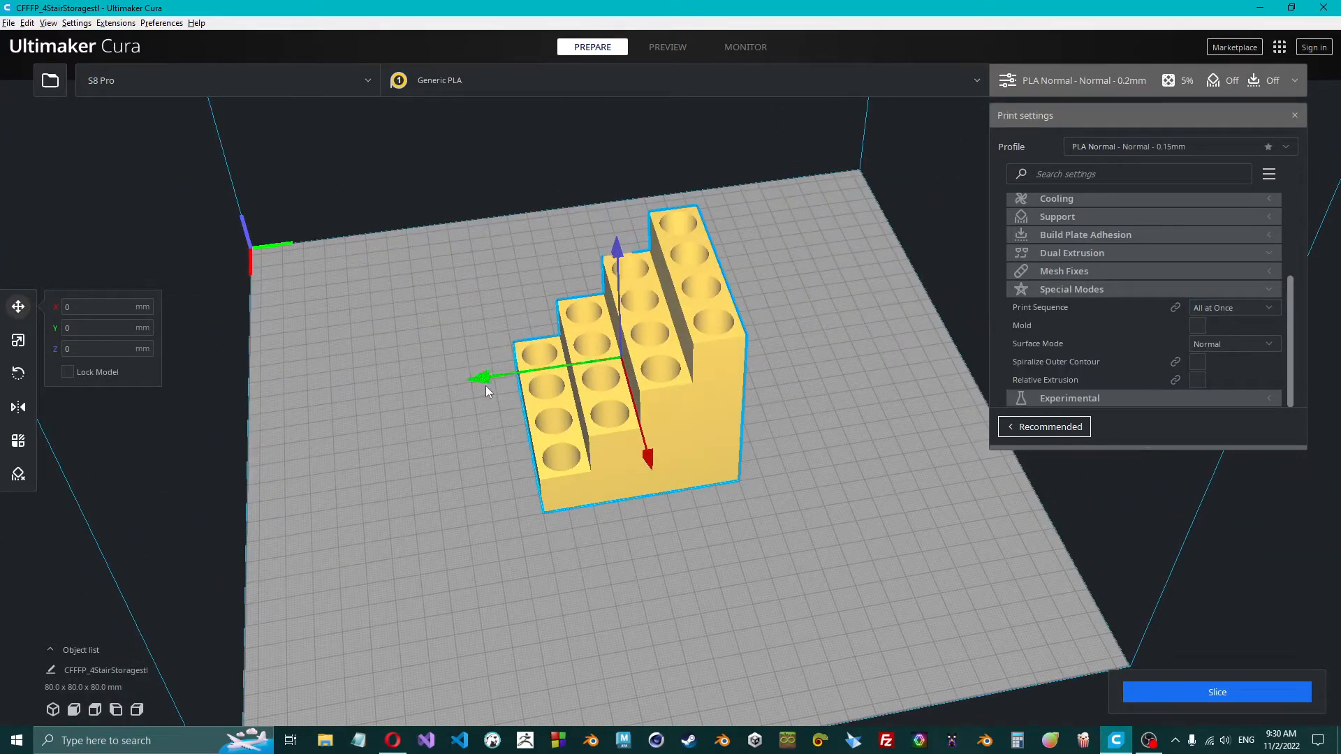
{"action": "left_click_drag", "start_coordinate": [485, 386], "coordinate": [218, 433]}
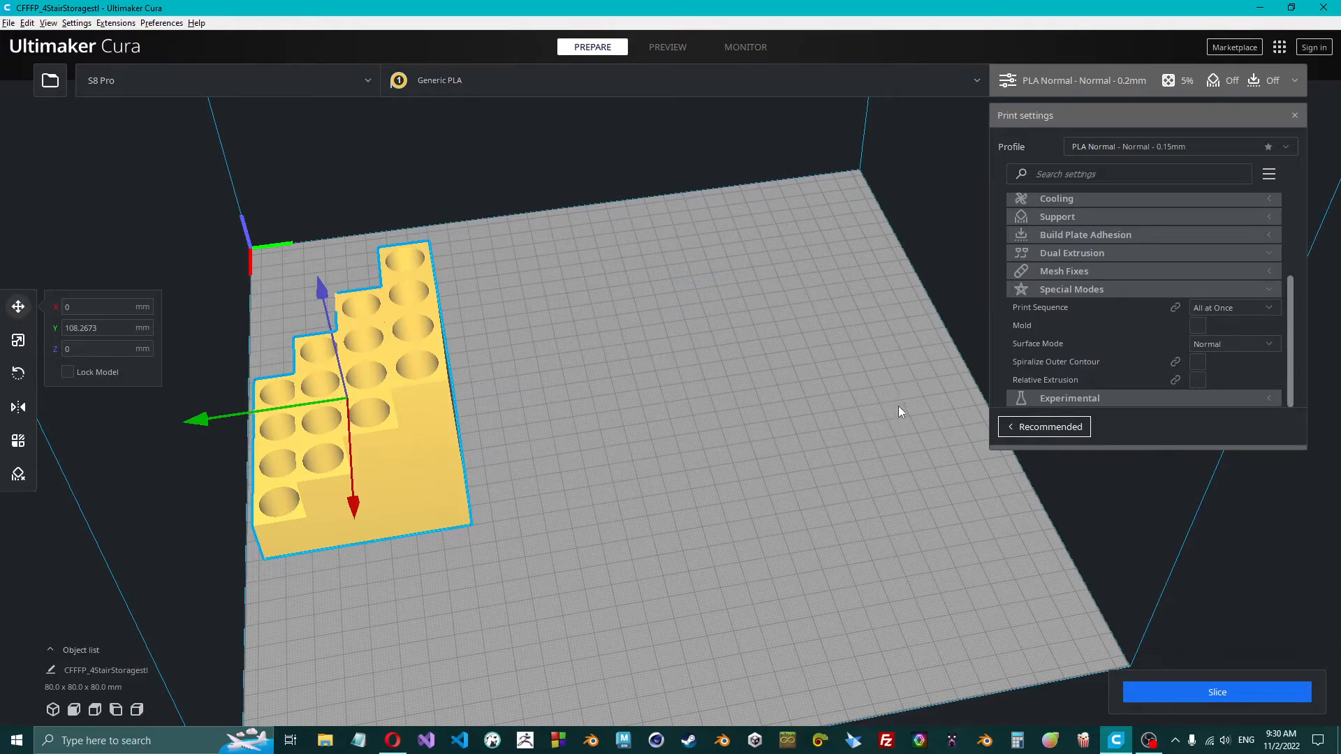
{"action": "left_click_drag", "start_coordinate": [199, 420], "coordinate": [493, 429]}
{"action": "right_click_drag", "start_coordinate": [761, 515], "coordinate": [668, 442]}
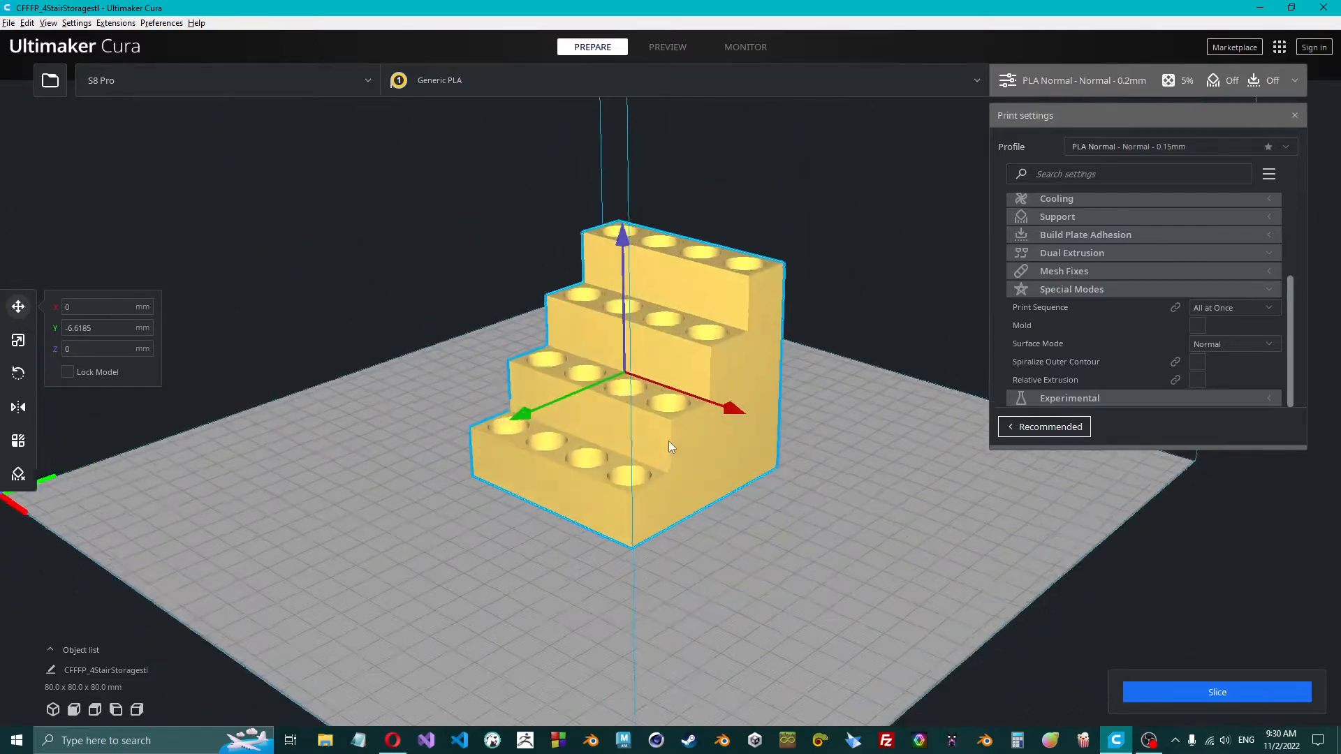
{"action": "scroll", "coordinate": [668, 442], "scroll_direction": "up", "scroll_amount": 1}
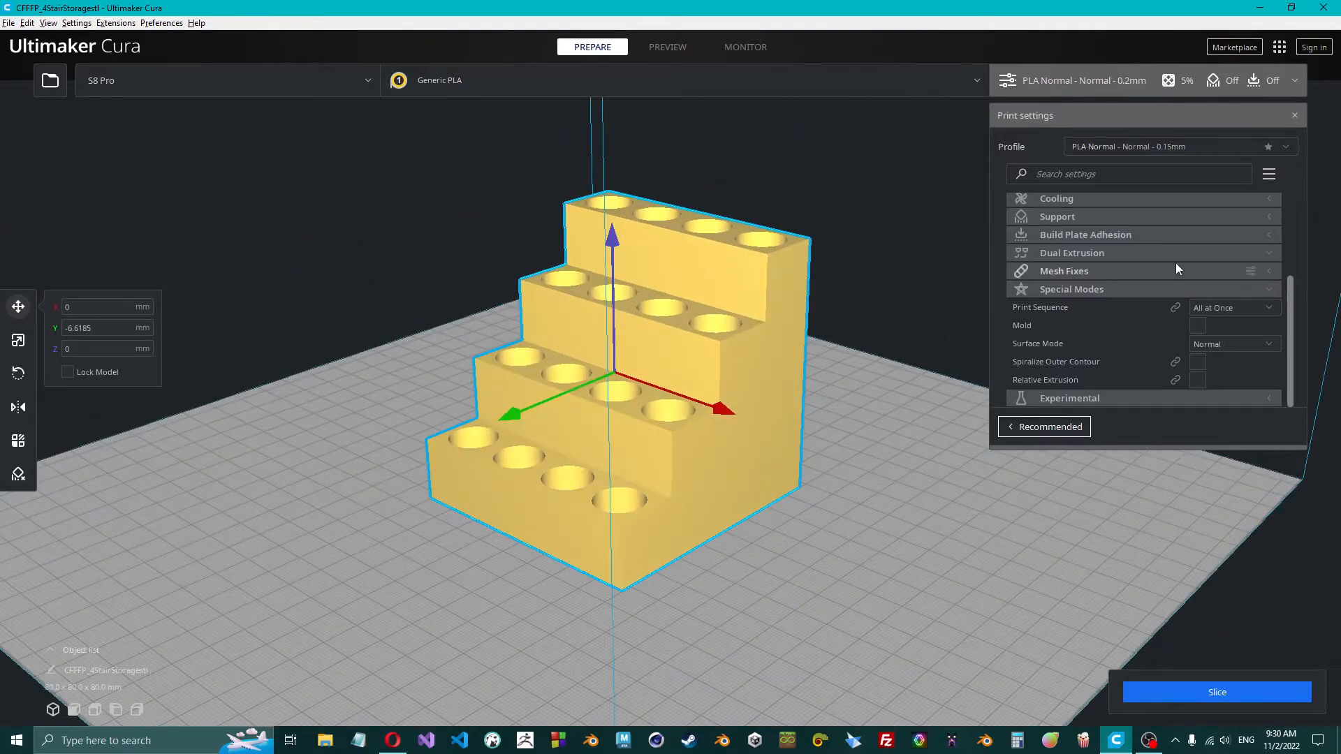
Collapse Special Modes, expand the Experimental category and review the Slicing Tolerance options without changing the selection.
{"action": "left_click", "coordinate": [1084, 291]}
{"action": "left_click", "coordinate": [1079, 399]}
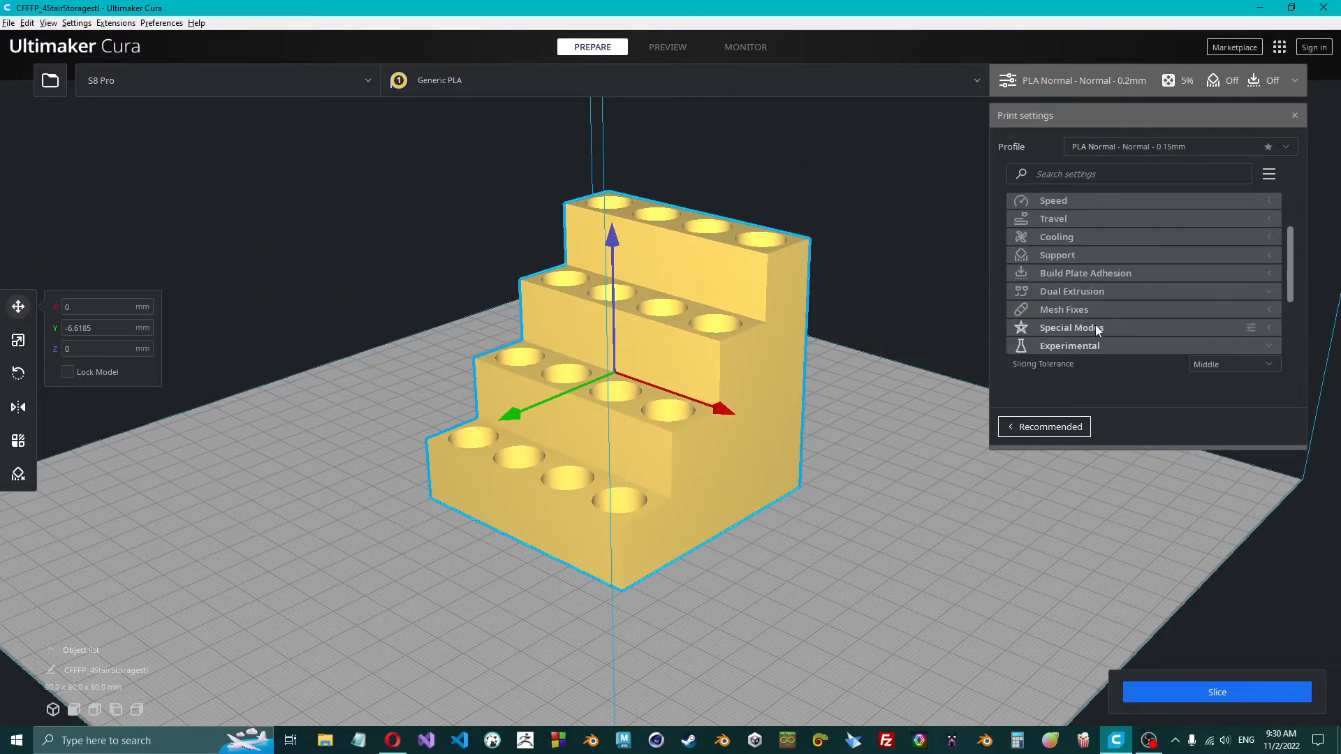
{"action": "scroll", "coordinate": [1095, 325], "scroll_direction": "down", "scroll_amount": 1}
{"action": "scroll", "coordinate": [1100, 303], "scroll_direction": "down", "scroll_amount": 1}
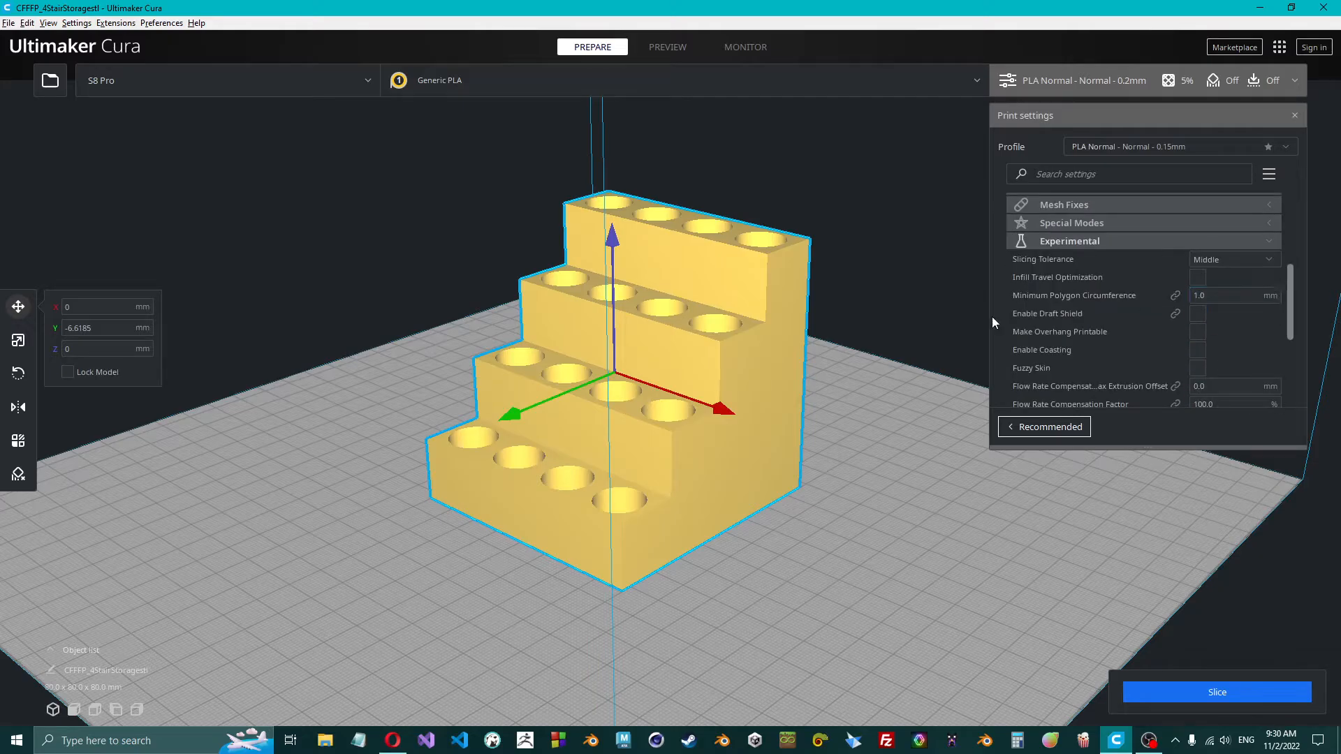
{"action": "left_click", "coordinate": [1227, 260]}
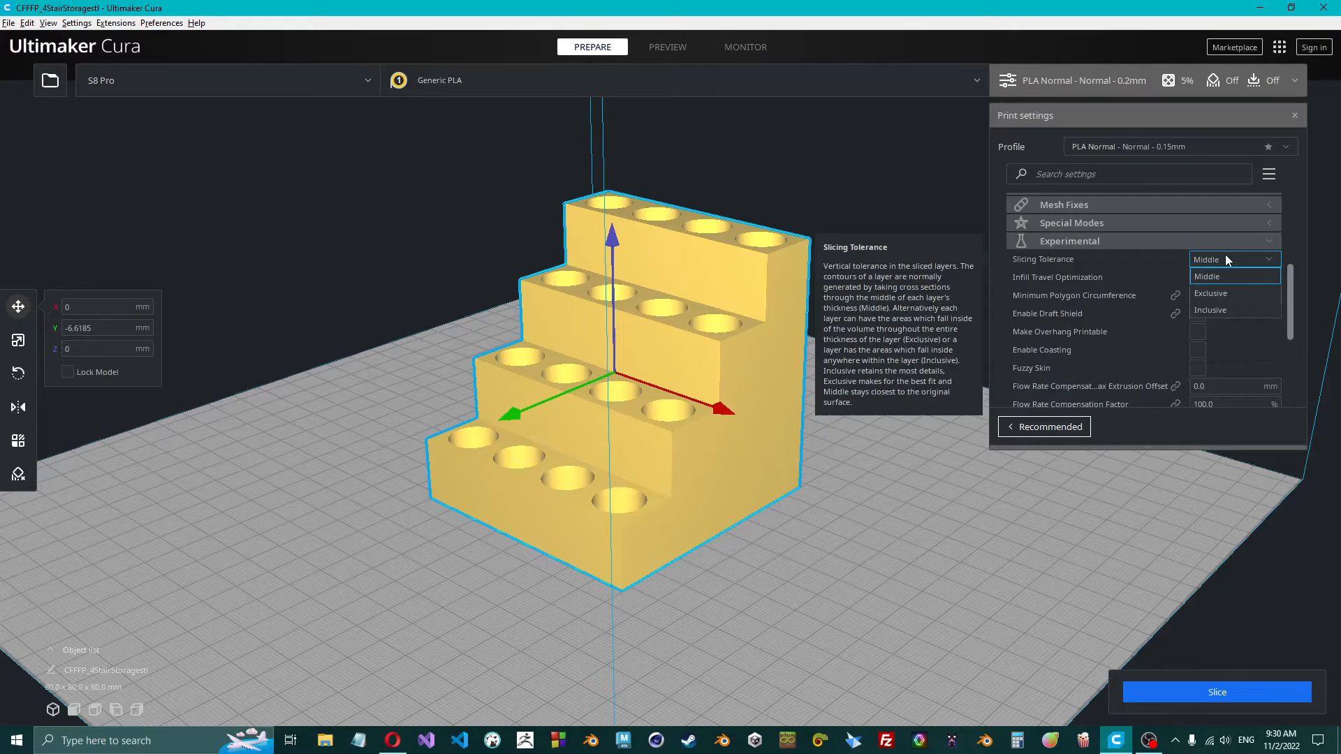
{"action": "left_click", "coordinate": [1227, 260]}
Examine the round holes and step edges of the stair model up close and from a distance, and collapse the Experimental category.
{"action": "scroll", "coordinate": [671, 338], "scroll_direction": "up", "scroll_amount": 10}
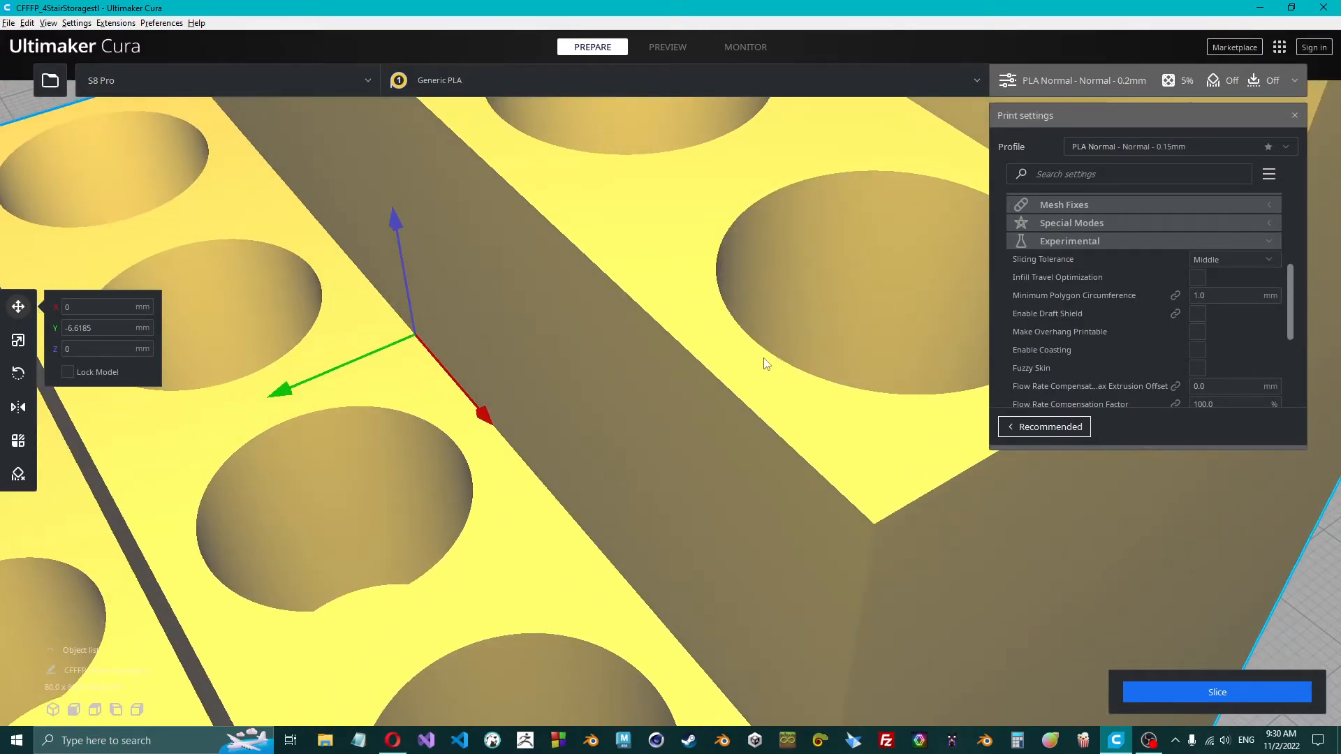
{"action": "right_click_drag", "start_coordinate": [855, 395], "coordinate": [777, 422]}
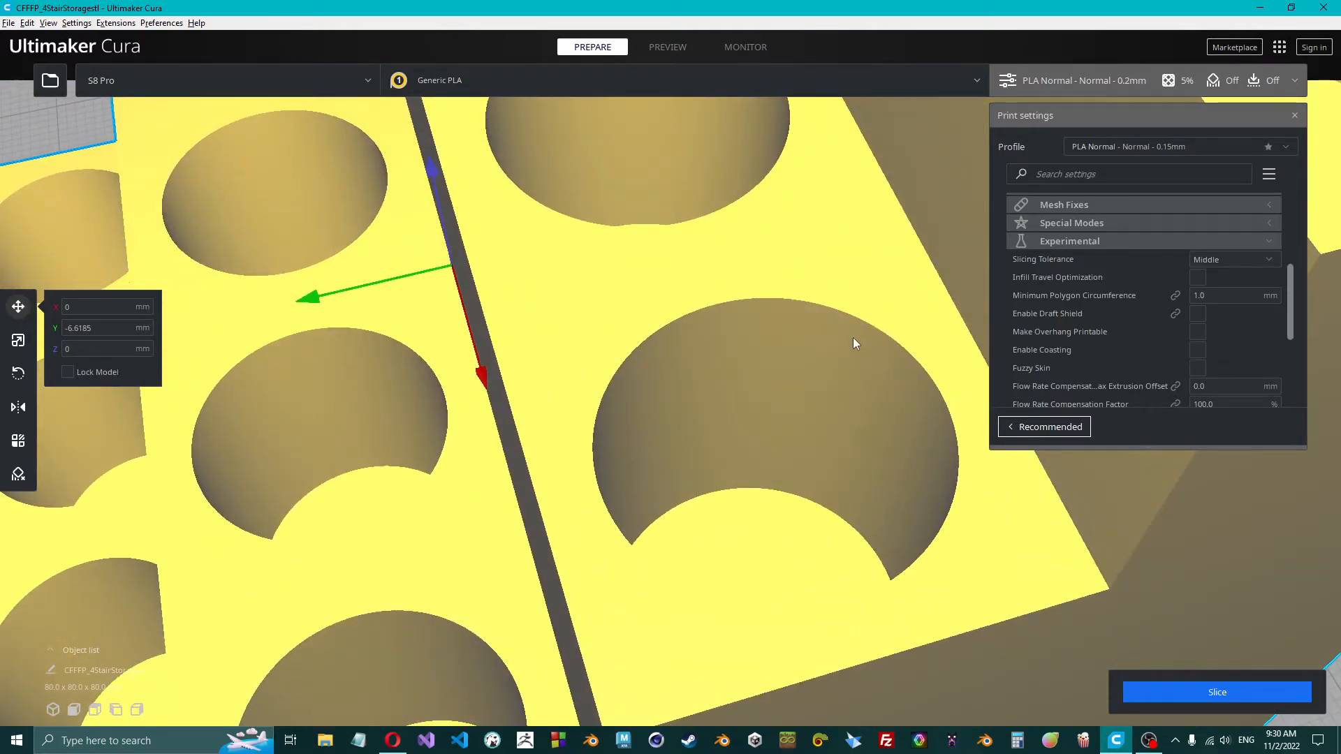
{"action": "mouse_move", "coordinate": [605, 454]}
{"action": "right_mouse_down"}
{"action": "mouse_move", "coordinate": [590, 424]}
{"action": "mouse_move", "coordinate": [592, 449]}
{"action": "right_mouse_up"}
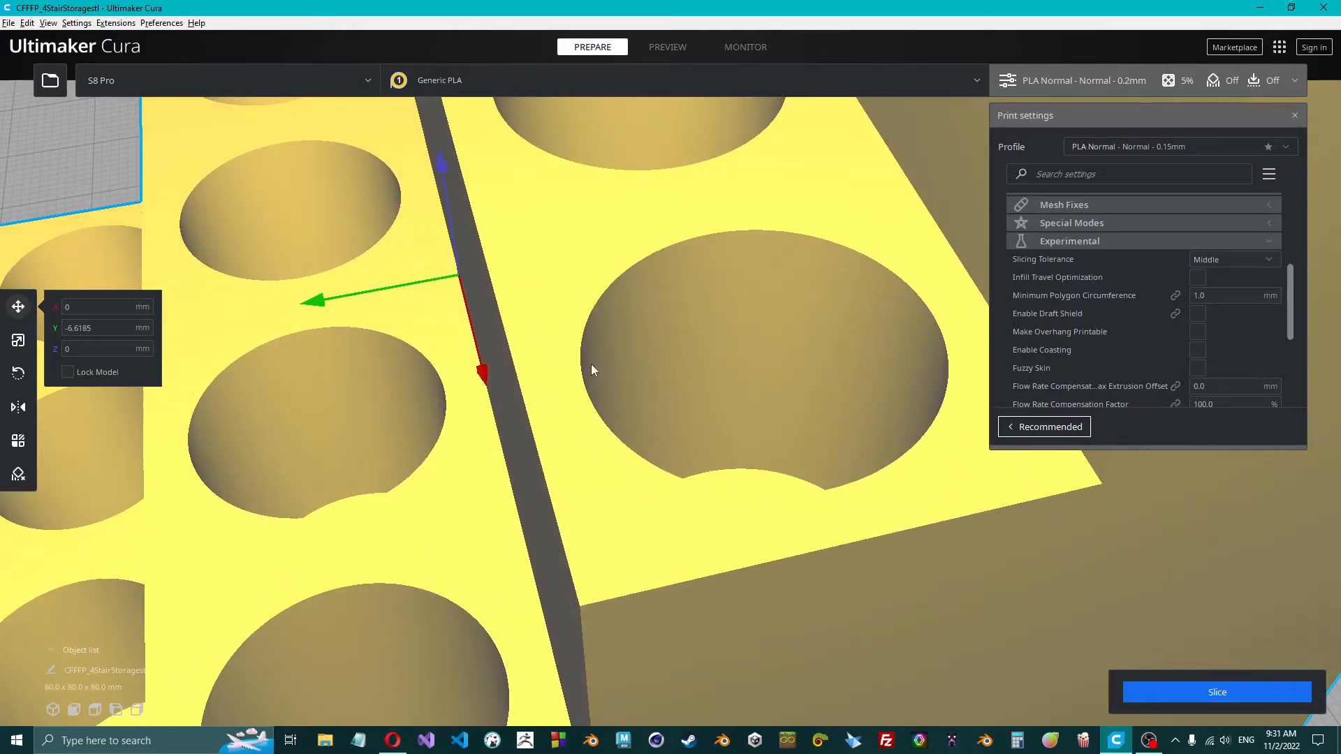
{"action": "scroll", "coordinate": [649, 428], "scroll_direction": "down", "scroll_amount": 5}
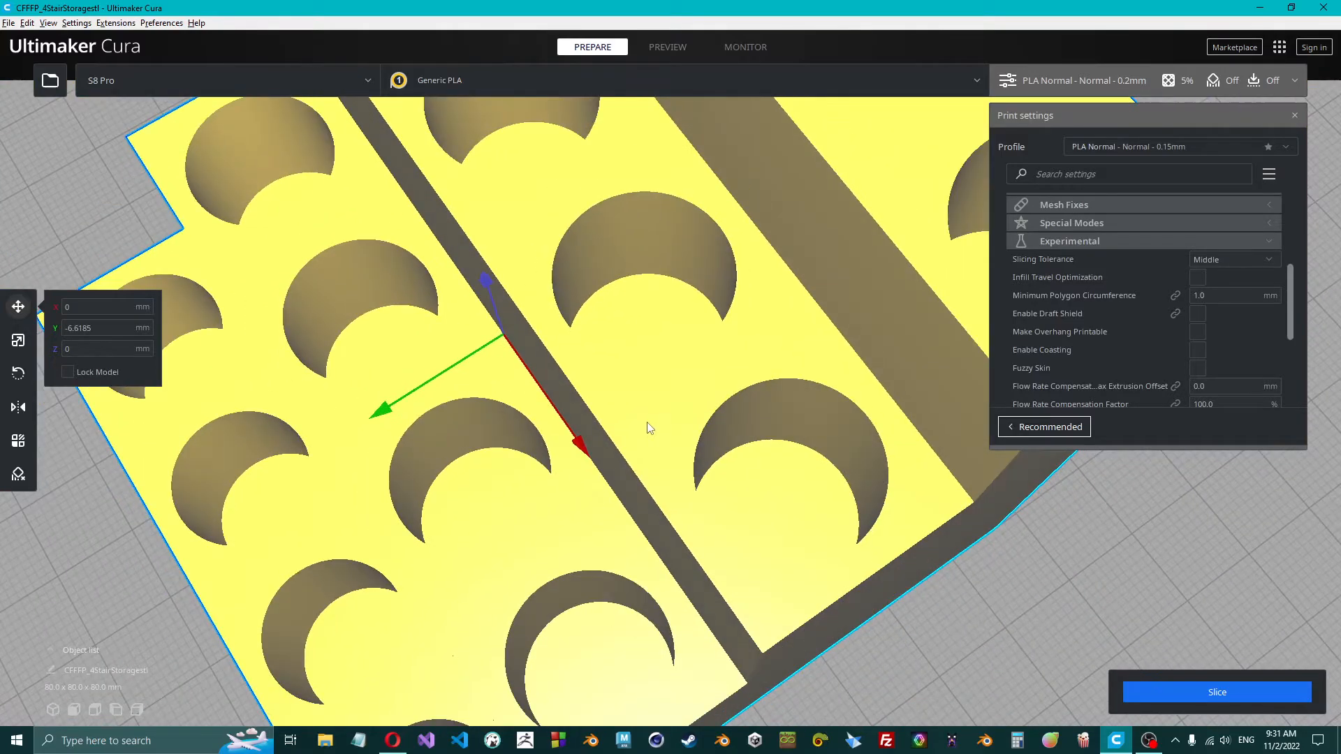
{"action": "right_click_drag", "start_coordinate": [592, 497], "coordinate": [618, 389]}
{"action": "scroll", "coordinate": [549, 348], "scroll_direction": "up", "scroll_amount": 3}
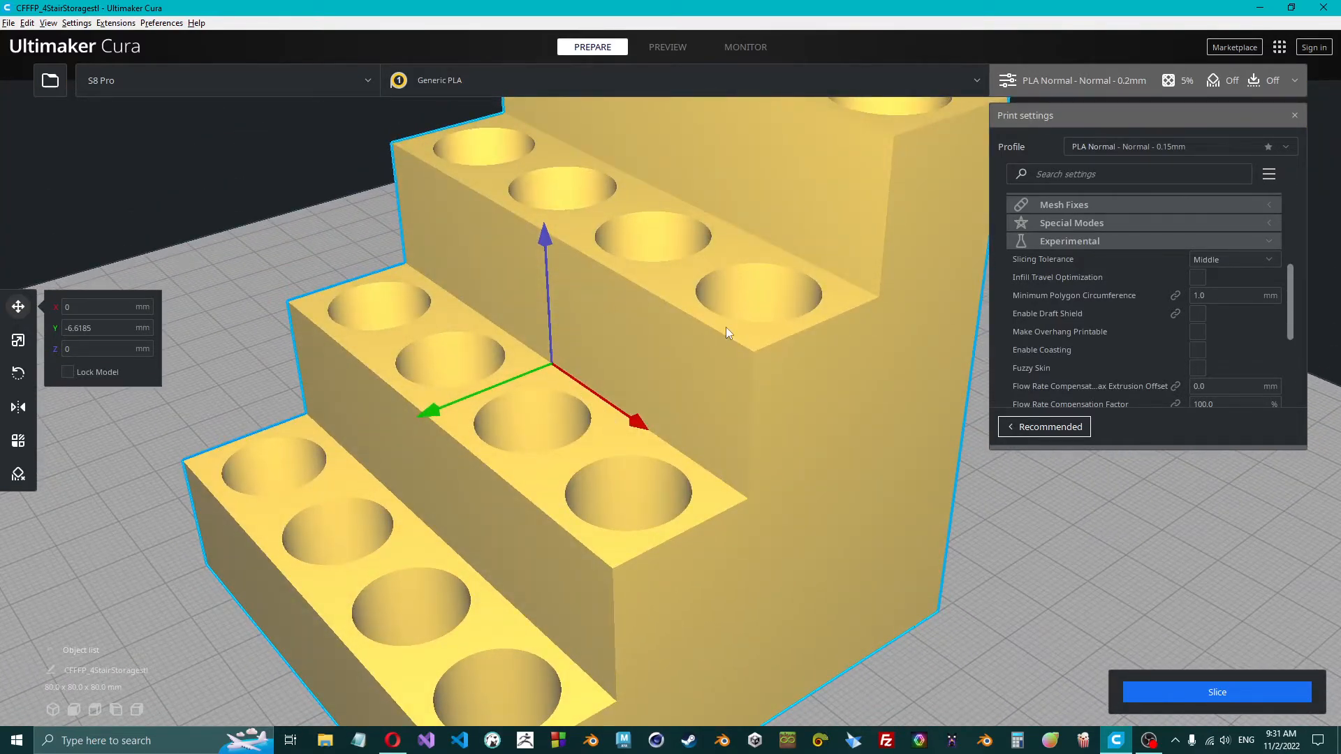
{"action": "scroll", "coordinate": [631, 440], "scroll_direction": "down", "scroll_amount": 5}
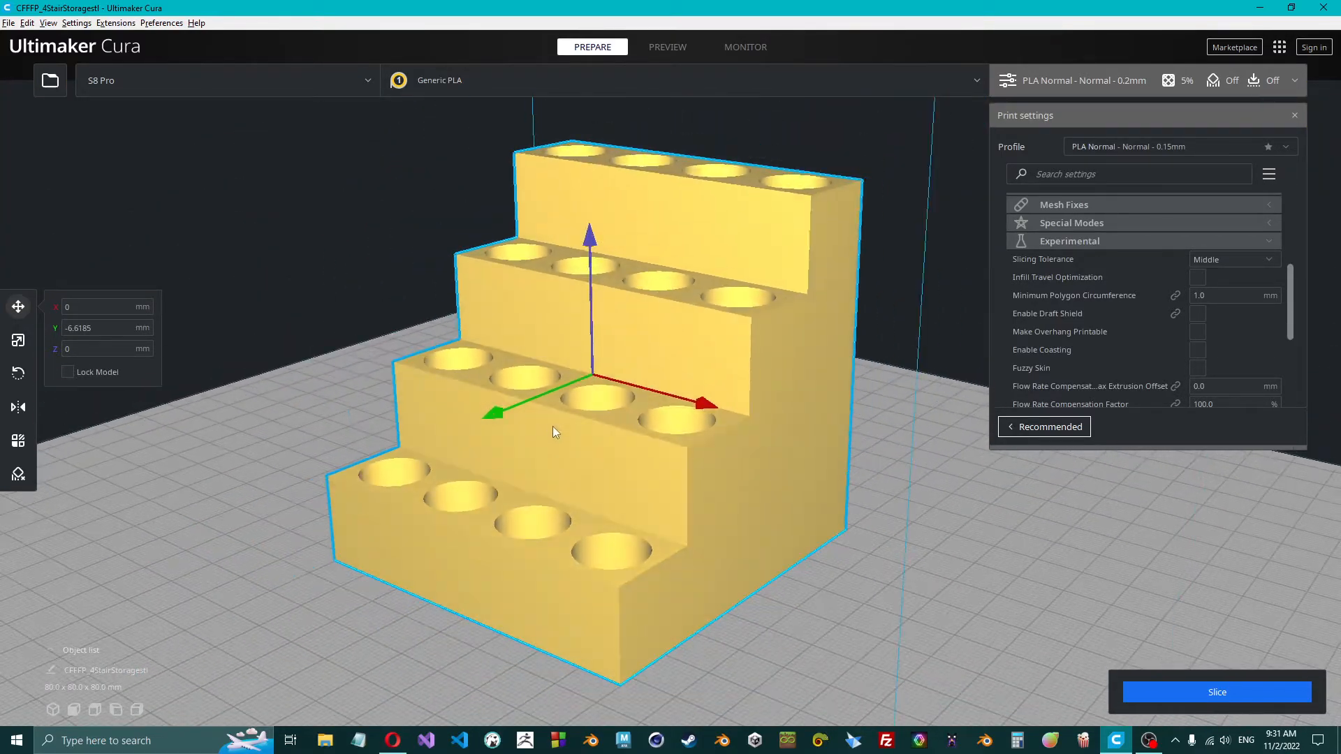
{"action": "right_click_drag", "start_coordinate": [552, 426], "coordinate": [648, 435]}
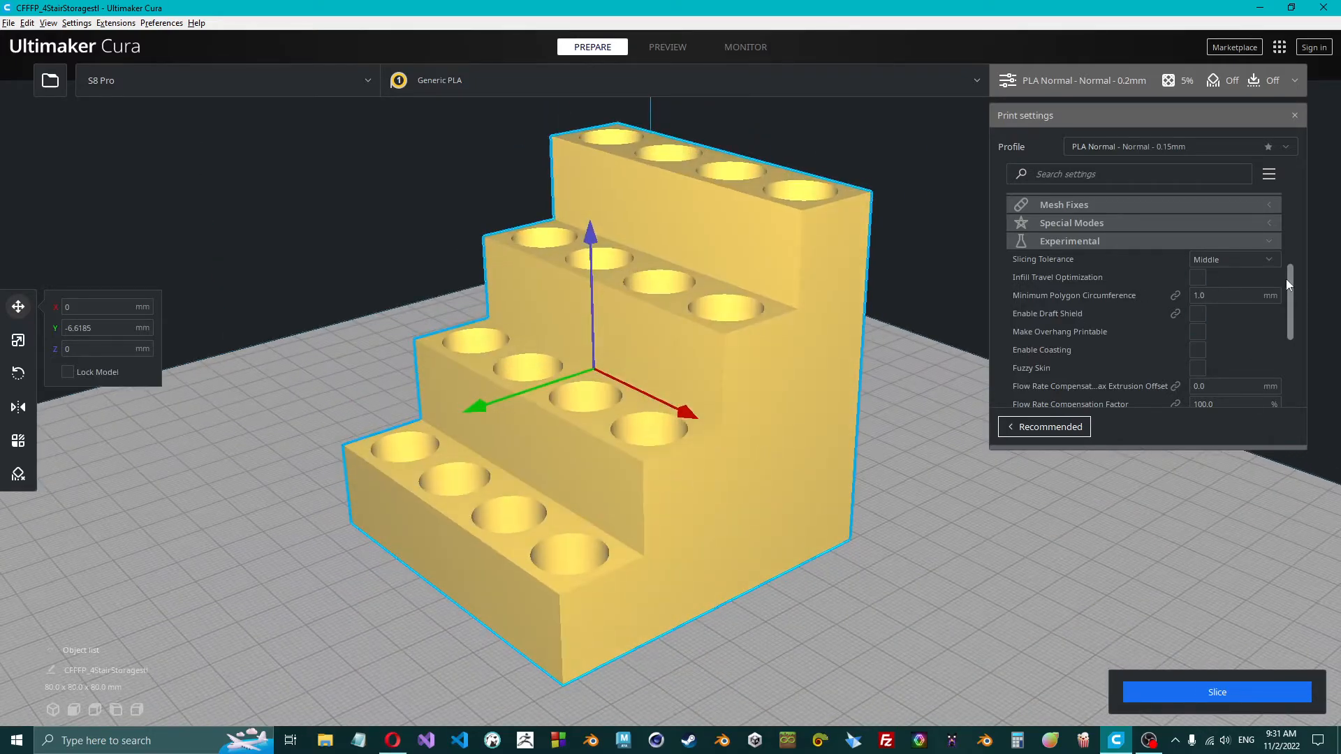
{"action": "left_click", "coordinate": [1091, 238]}
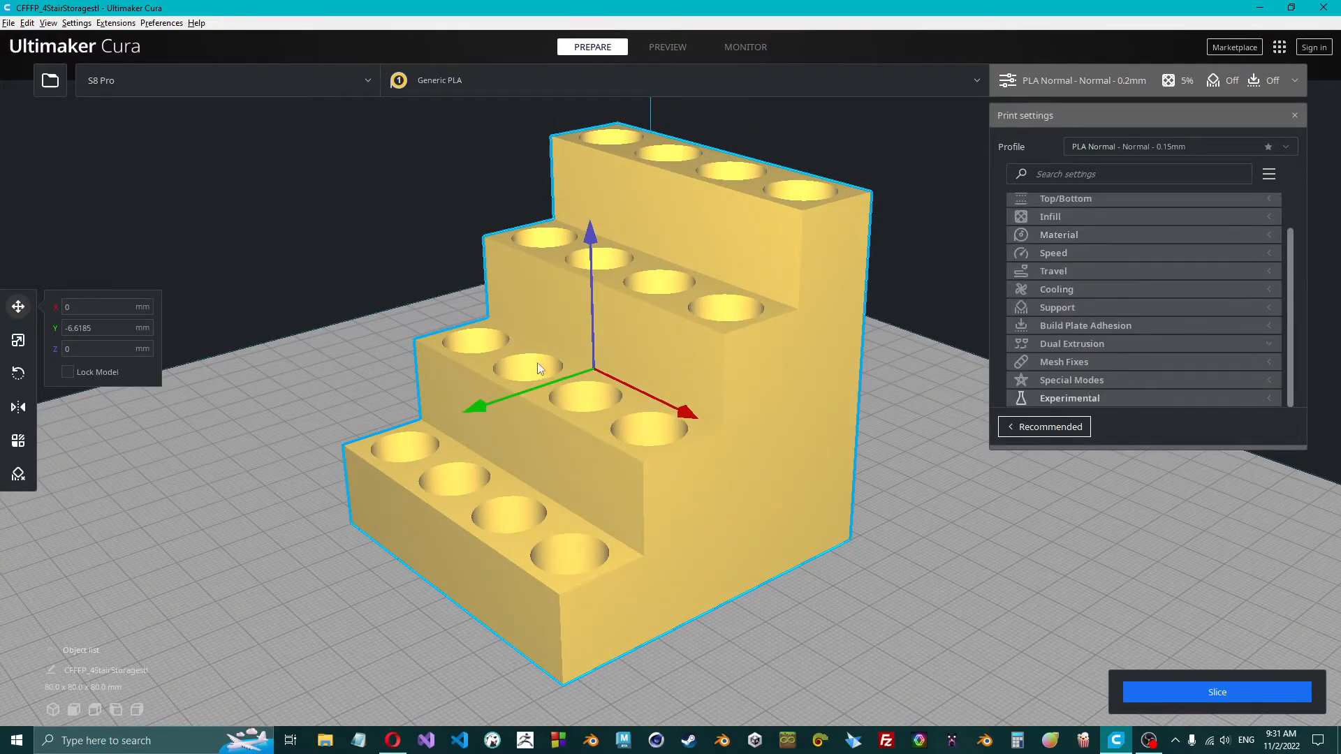
{"action": "mouse_move", "coordinate": [538, 363]}
{"action": "right_mouse_down"}
{"action": "mouse_move", "coordinate": [711, 346]}
{"action": "mouse_move", "coordinate": [513, 344]}
{"action": "mouse_move", "coordinate": [545, 340]}
{"action": "right_mouse_up"}
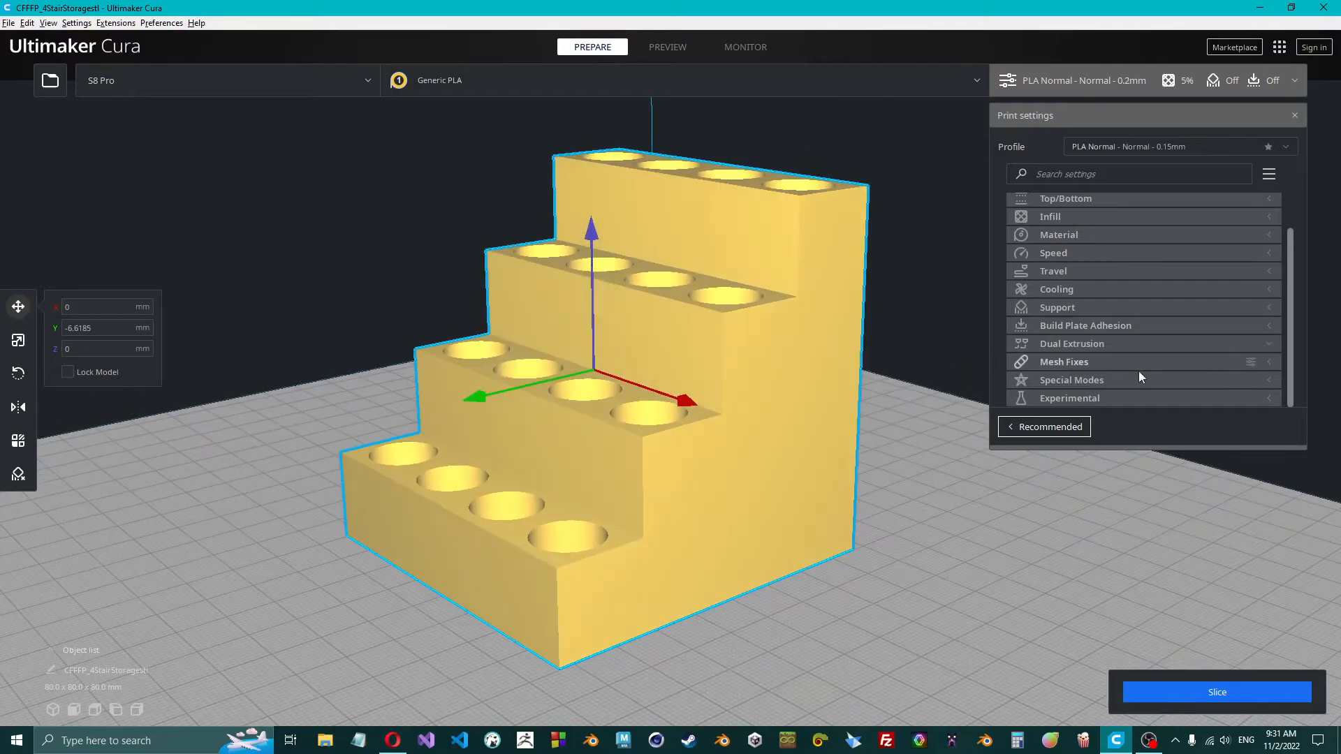
Reopen the Experimental category and compare the Slicing Tolerance choices, keeping Middle selected.
{"action": "left_click", "coordinate": [1082, 397]}
{"action": "scroll", "coordinate": [1126, 299], "scroll_direction": "down", "scroll_amount": 5}
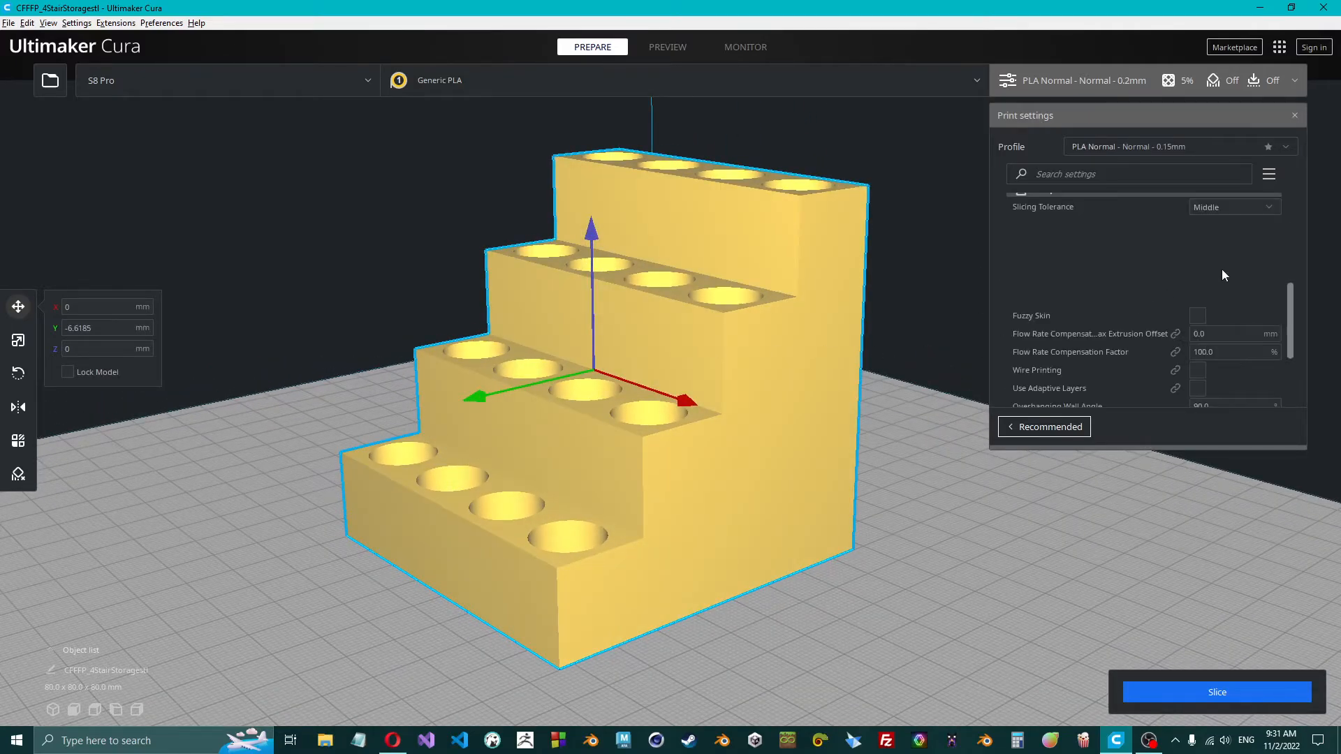
{"action": "left_click", "coordinate": [1220, 207]}
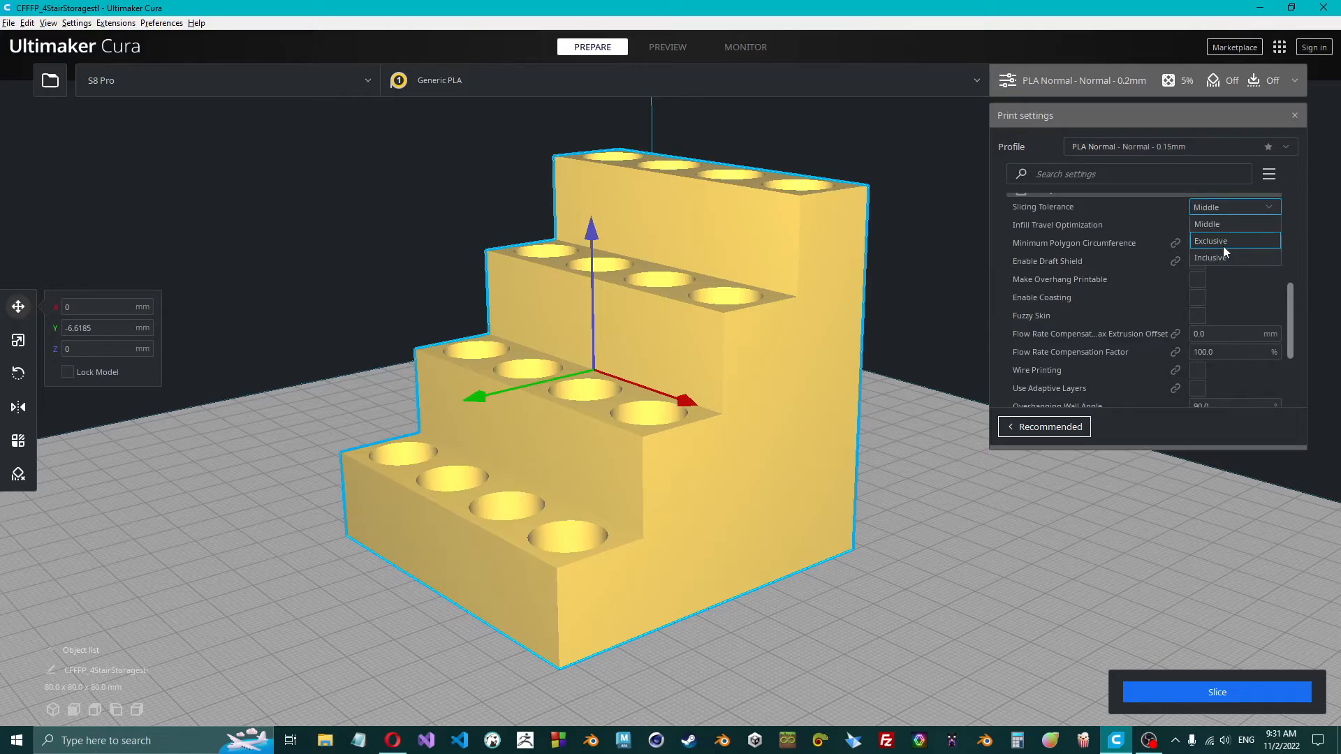
{"action": "left_click", "coordinate": [1228, 223]}
Collapse the Experimental category and slice the stair model with the current print settings.
{"action": "scroll", "coordinate": [1088, 252], "scroll_direction": "up", "scroll_amount": 3}
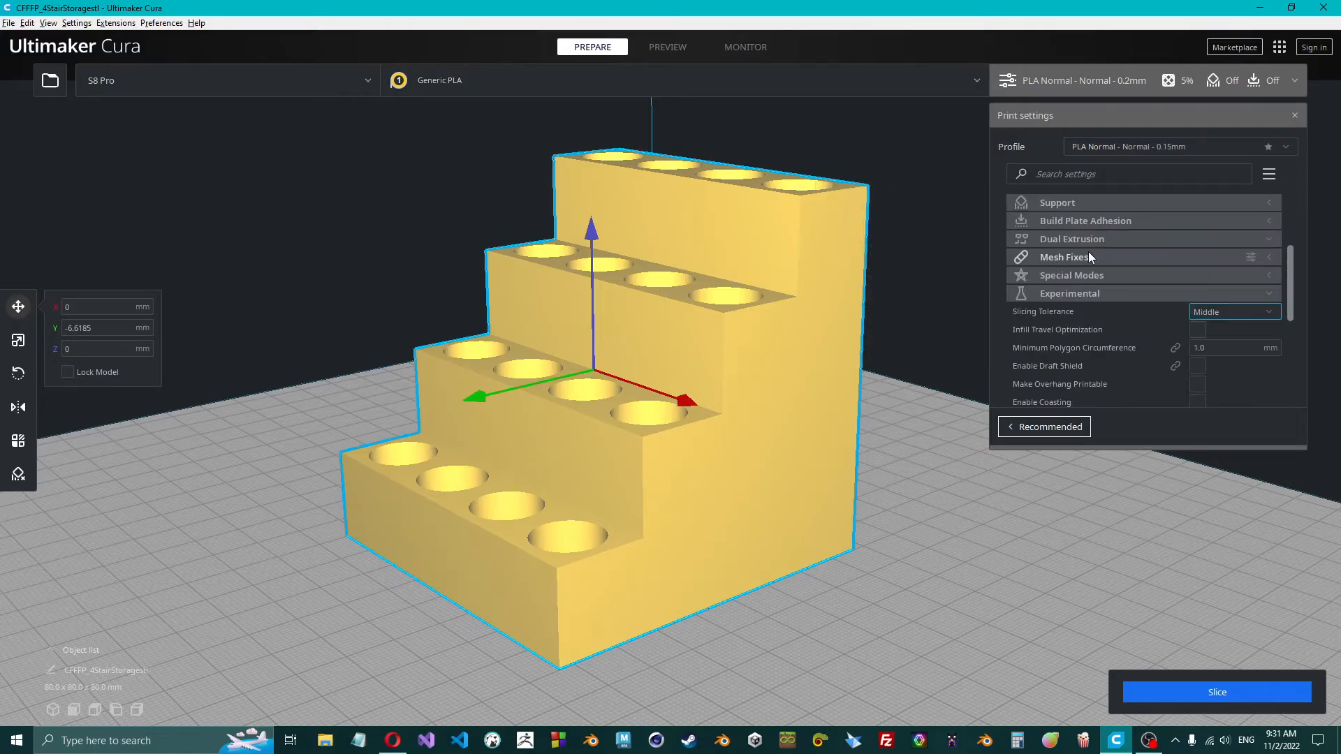
{"action": "left_click", "coordinate": [1079, 293]}
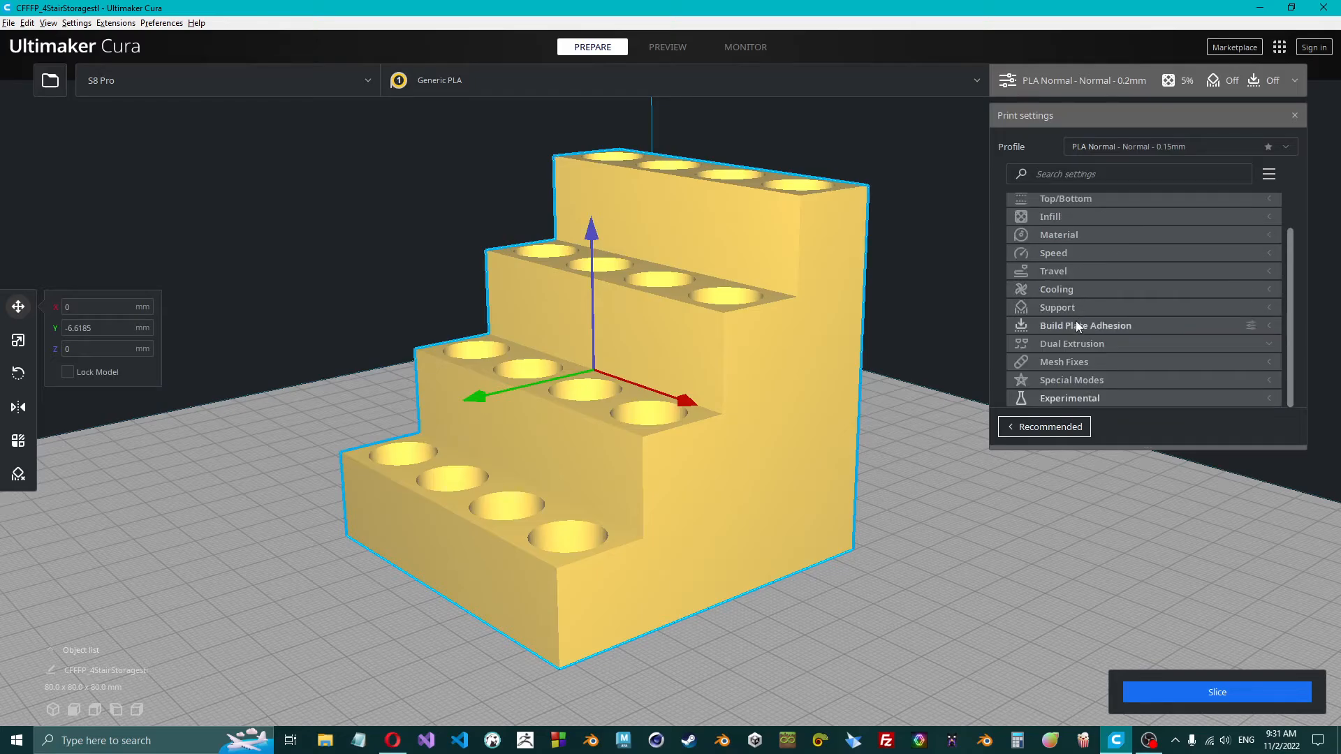
{"action": "left_click", "coordinate": [1218, 693]}
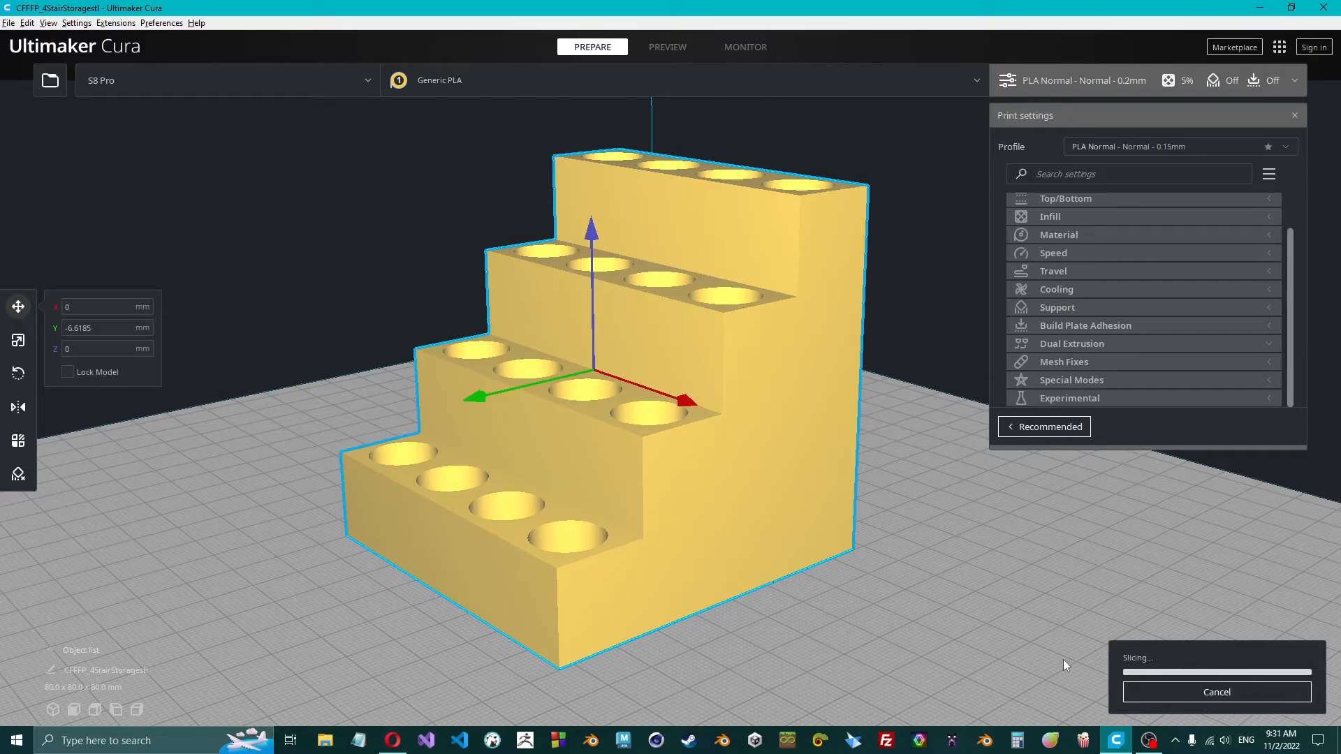
Show the sliced stair model in the layer preview and lower the visible layers to 240 to inspect its interior.
{"action": "right_click_drag", "start_coordinate": [953, 670], "coordinate": [529, 534]}
{"action": "scroll", "coordinate": [531, 517], "scroll_direction": "down", "scroll_amount": 3}
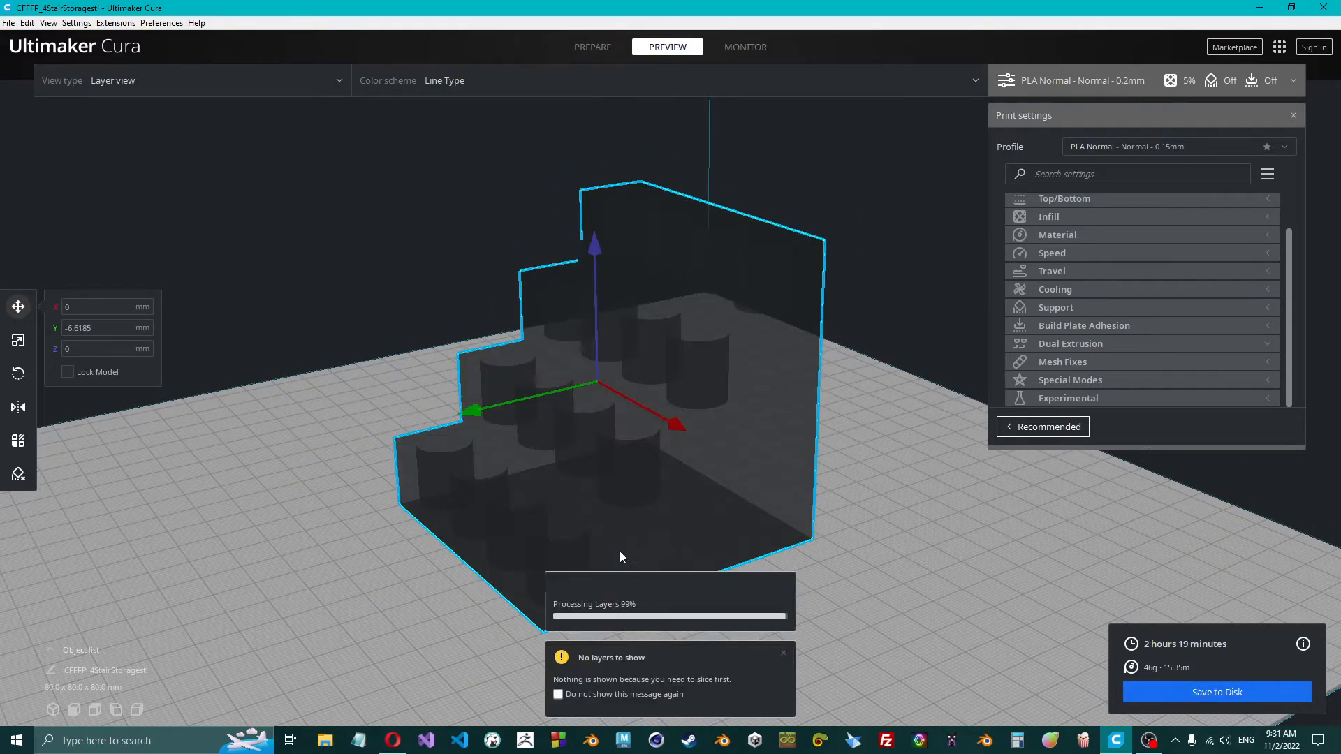
{"action": "right_click_drag", "start_coordinate": [479, 472], "coordinate": [617, 538]}
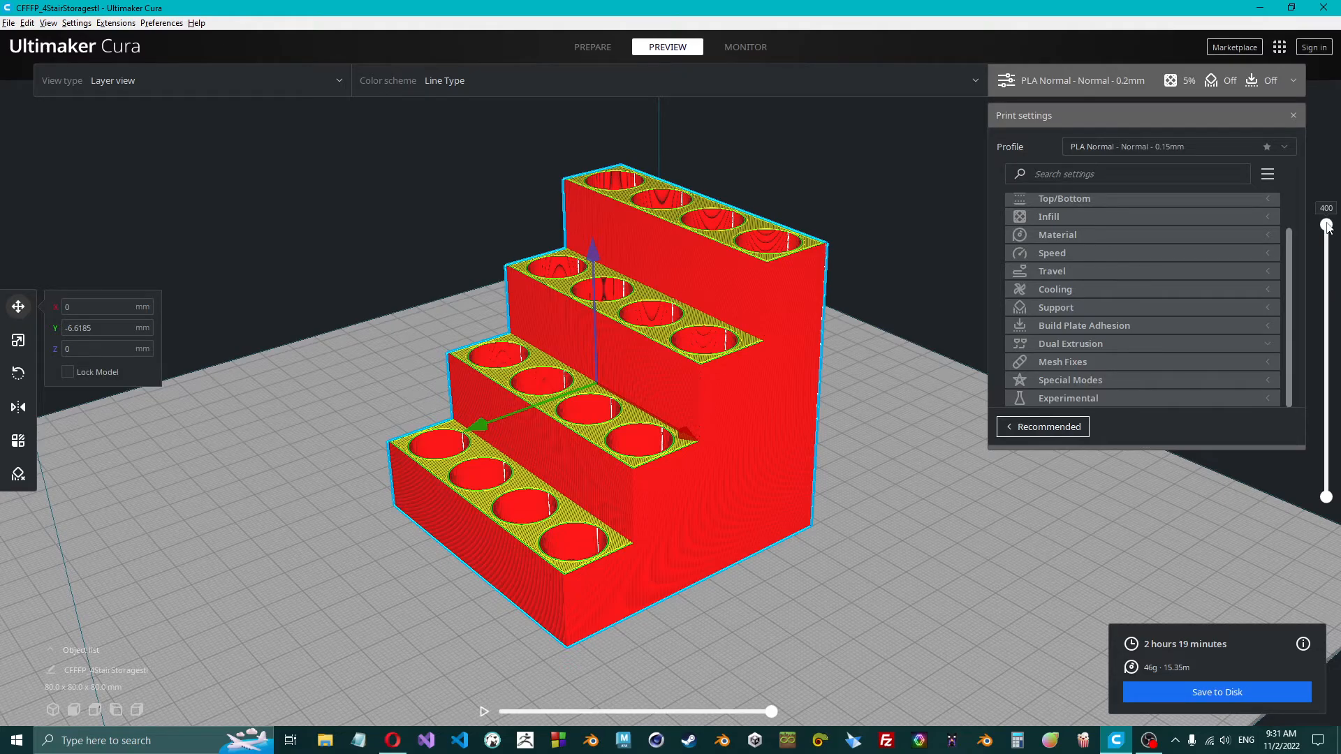
{"action": "left_click_drag", "start_coordinate": [1328, 228], "coordinate": [1328, 313]}
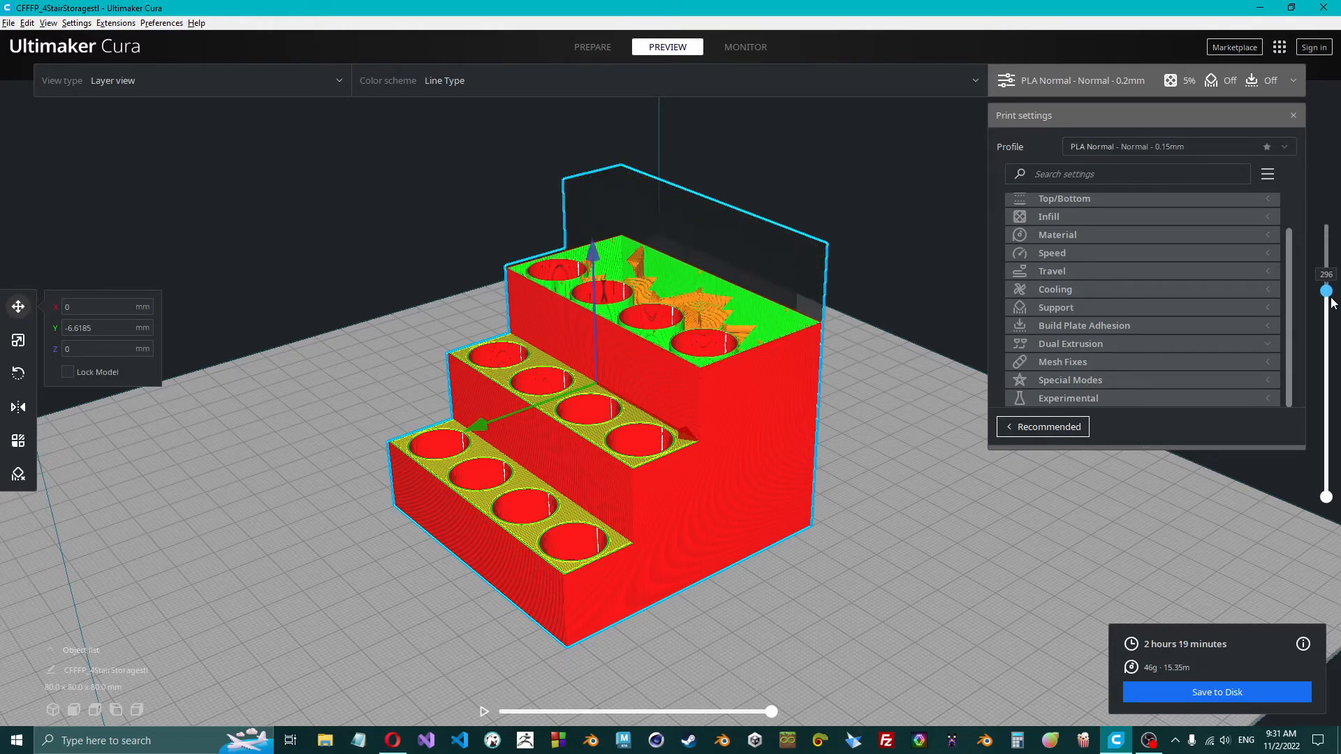
{"action": "right_click_drag", "start_coordinate": [836, 525], "coordinate": [699, 537]}
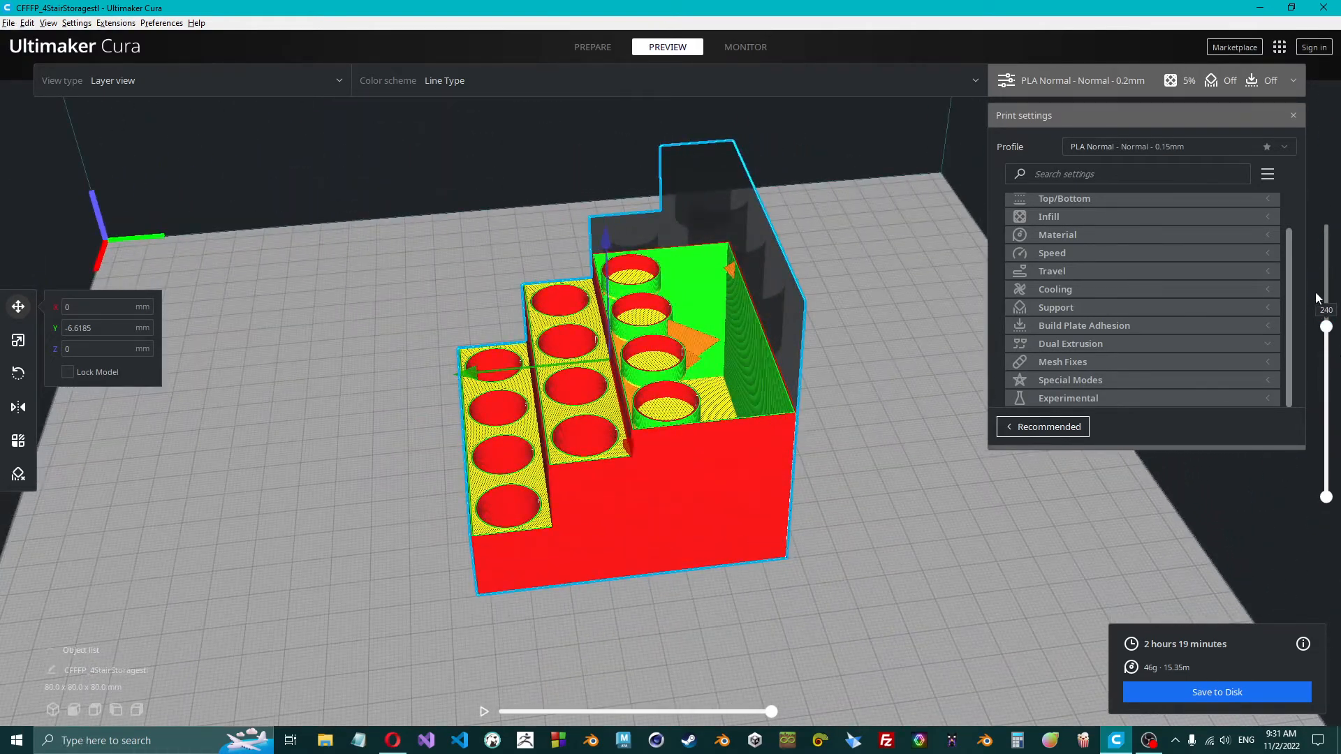
Raise the preview to layer 357, check the top step's holes, and restore all layers up to 400.
{"action": "left_click_drag", "start_coordinate": [1328, 337], "coordinate": [1326, 252]}
{"action": "right_click_drag", "start_coordinate": [746, 341], "coordinate": [974, 330]}
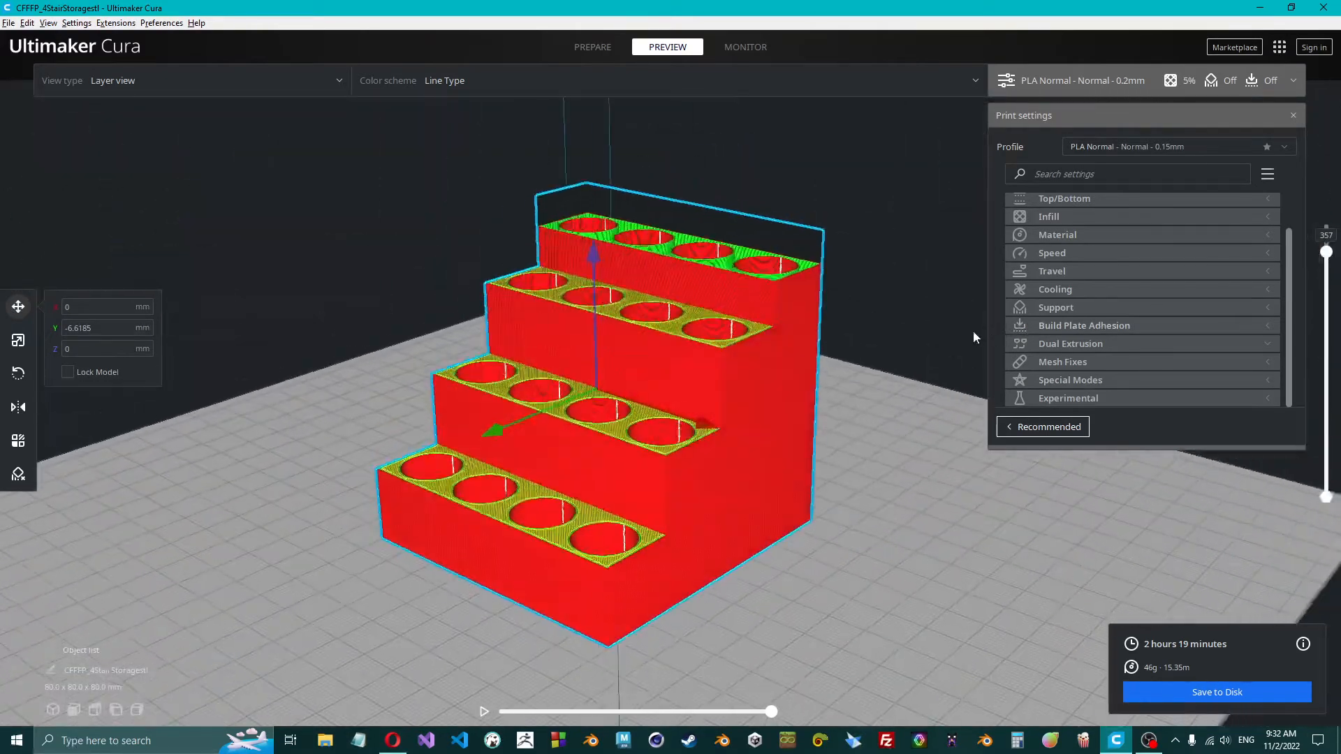
{"action": "left_click_drag", "start_coordinate": [1326, 251], "coordinate": [1326, 225]}
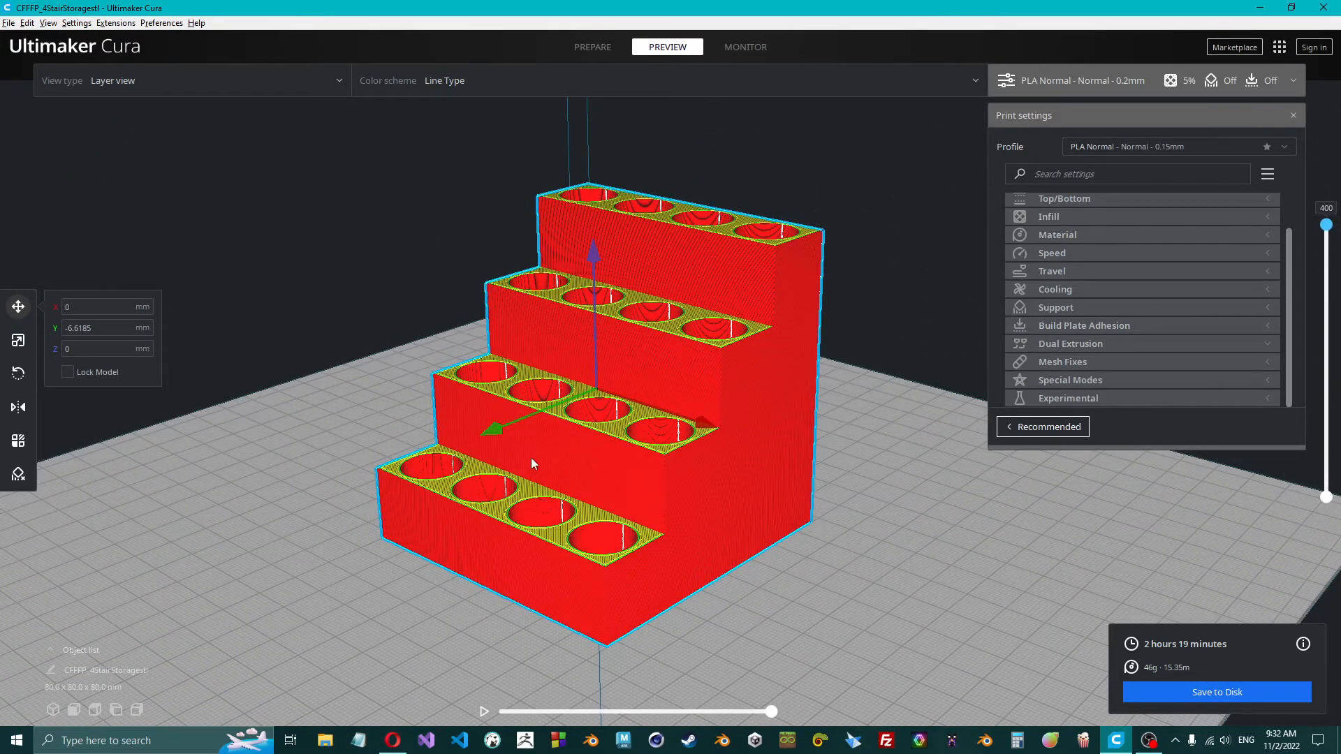
Examine the complete sliced stair model from several angles and check the estimated print time and material use.
{"action": "mouse_move", "coordinate": [531, 459]}
{"action": "right_mouse_down"}
{"action": "mouse_move", "coordinate": [656, 443]}
{"action": "mouse_move", "coordinate": [526, 449]}
{"action": "right_mouse_up"}
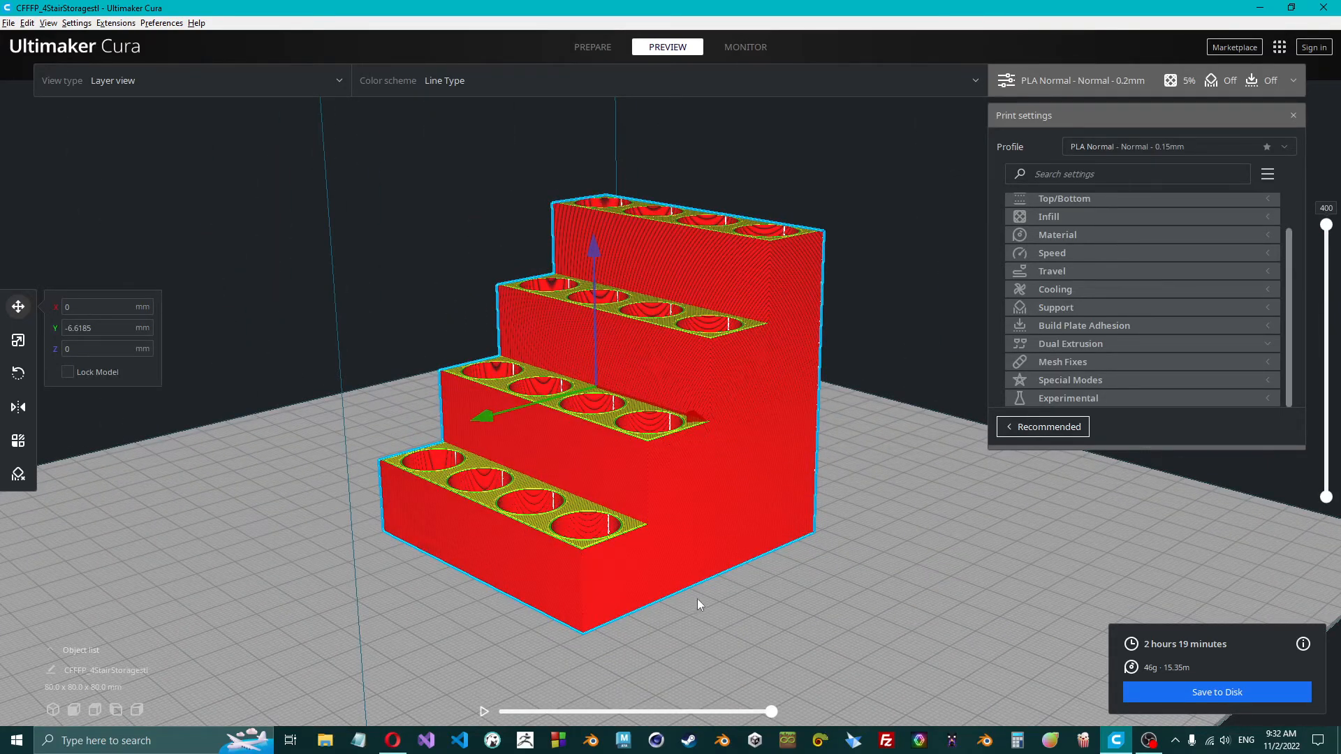
{"action": "right_click_drag", "start_coordinate": [697, 600], "coordinate": [614, 480]}
{"action": "mouse_move", "coordinate": [1310, 650]}
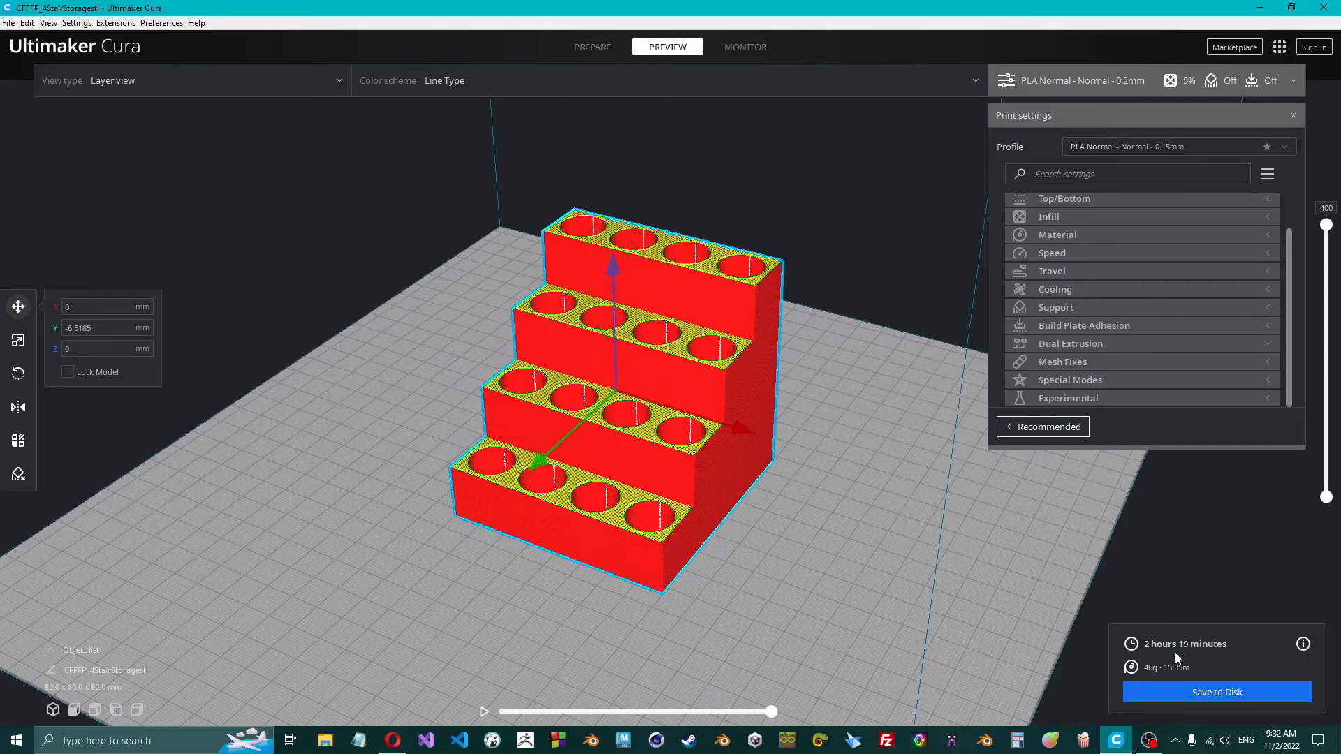
{"action": "right_click_drag", "start_coordinate": [1072, 690], "coordinate": [654, 568]}
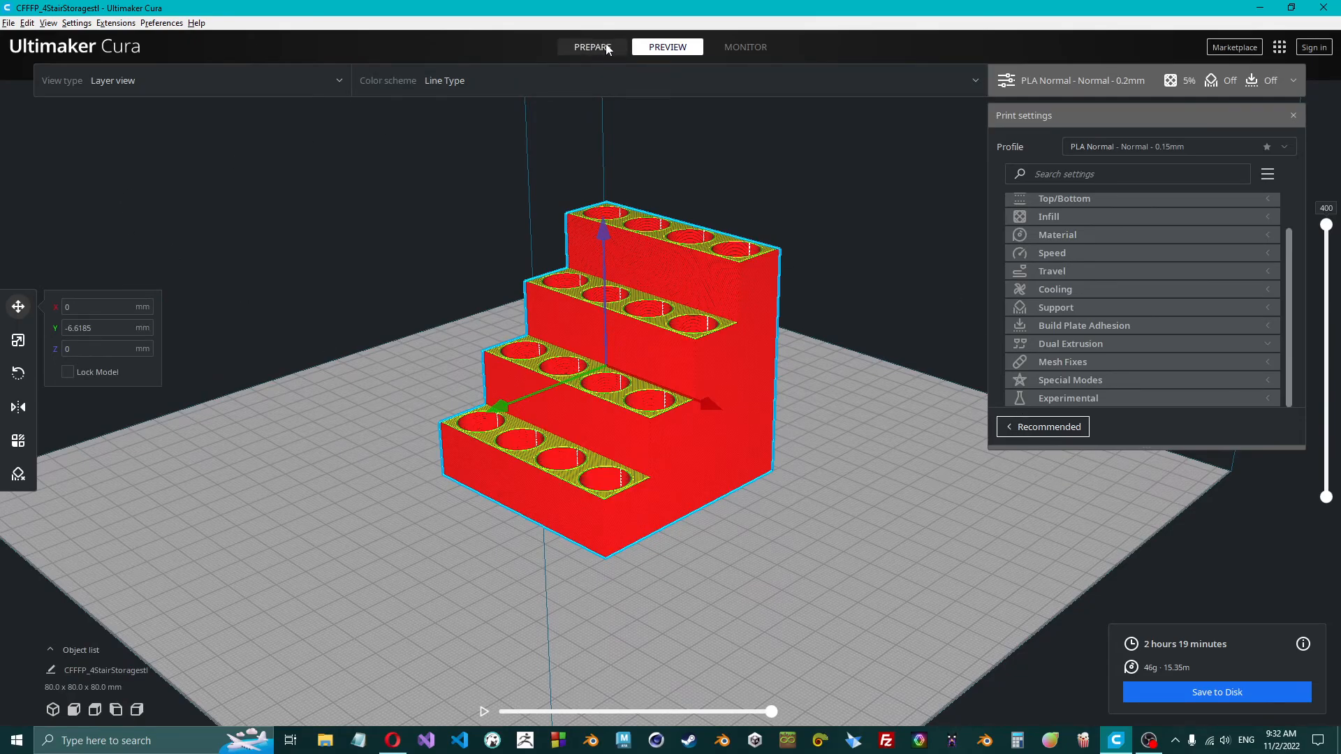
{"action": "right_click_drag", "start_coordinate": [562, 433], "coordinate": [722, 446]}
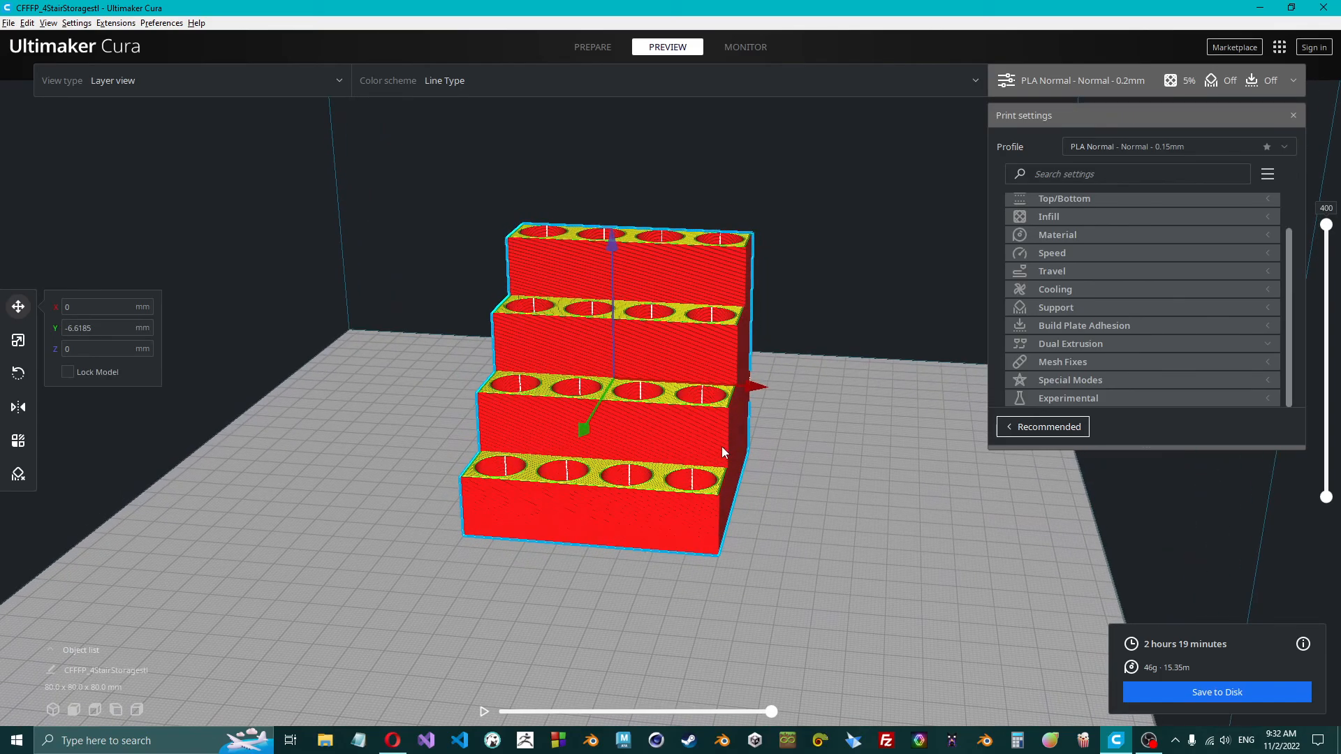